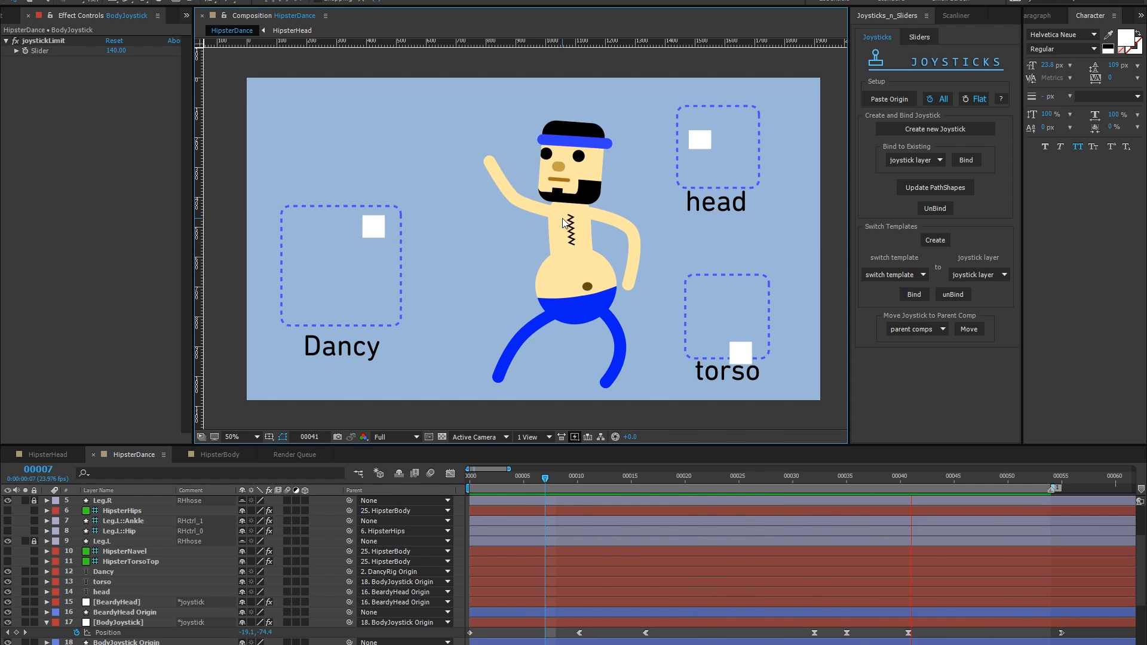
- Create a new composition with a width of 600 px and a height of 600 px
click(562, 218)
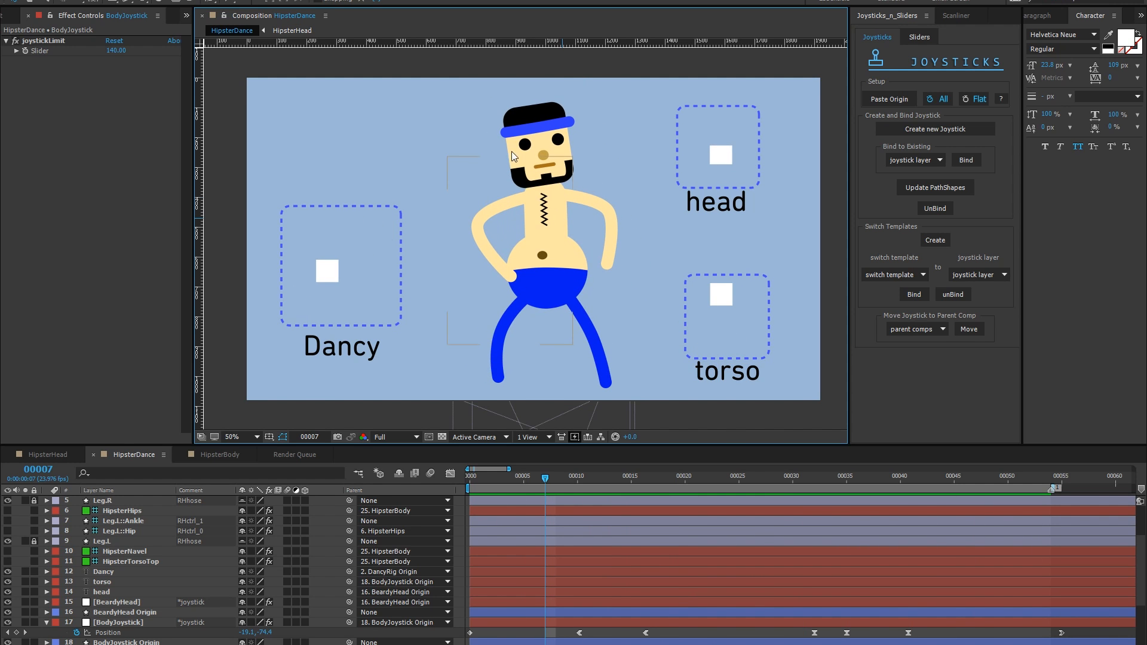
click(82, 2)
click(82, 1)
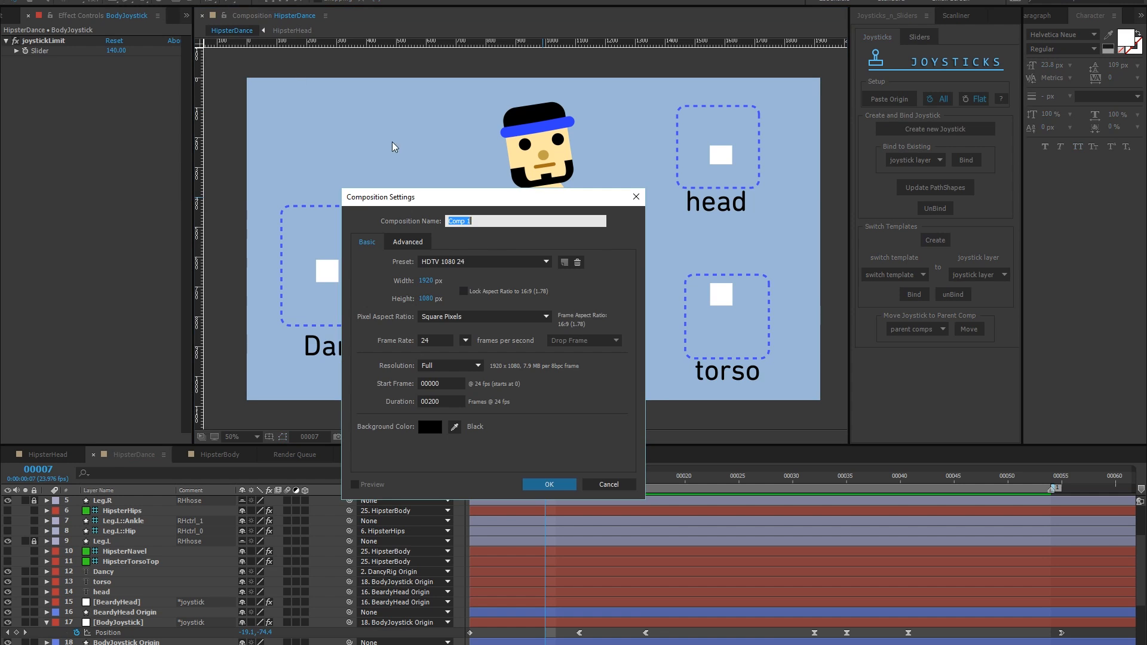
click(426, 281)
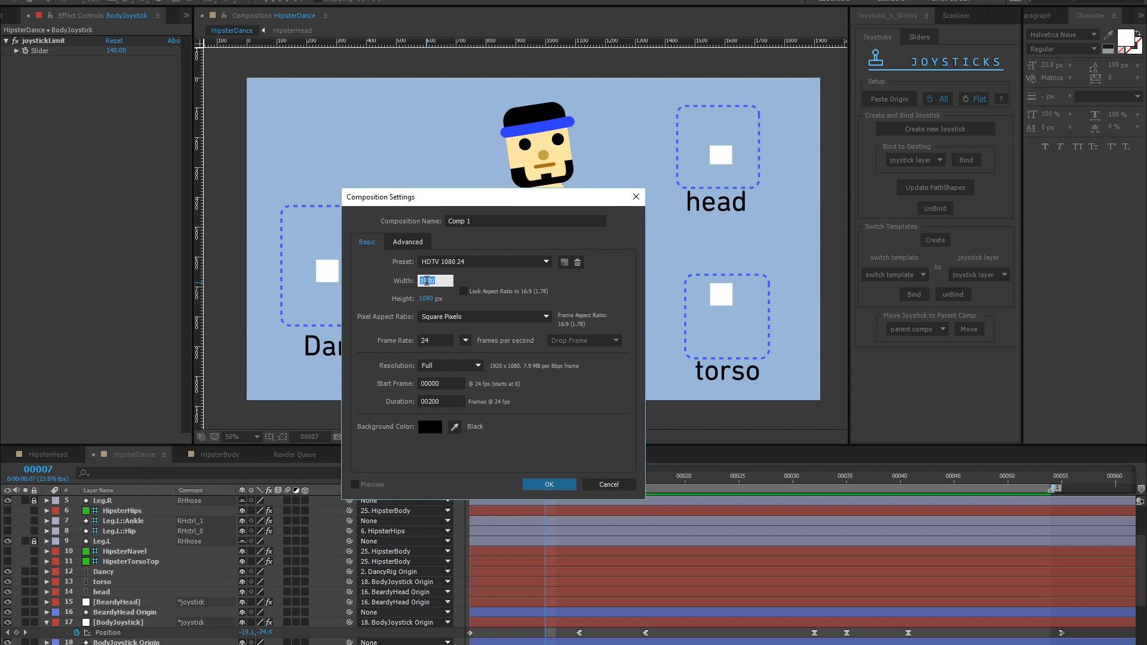
text(600)
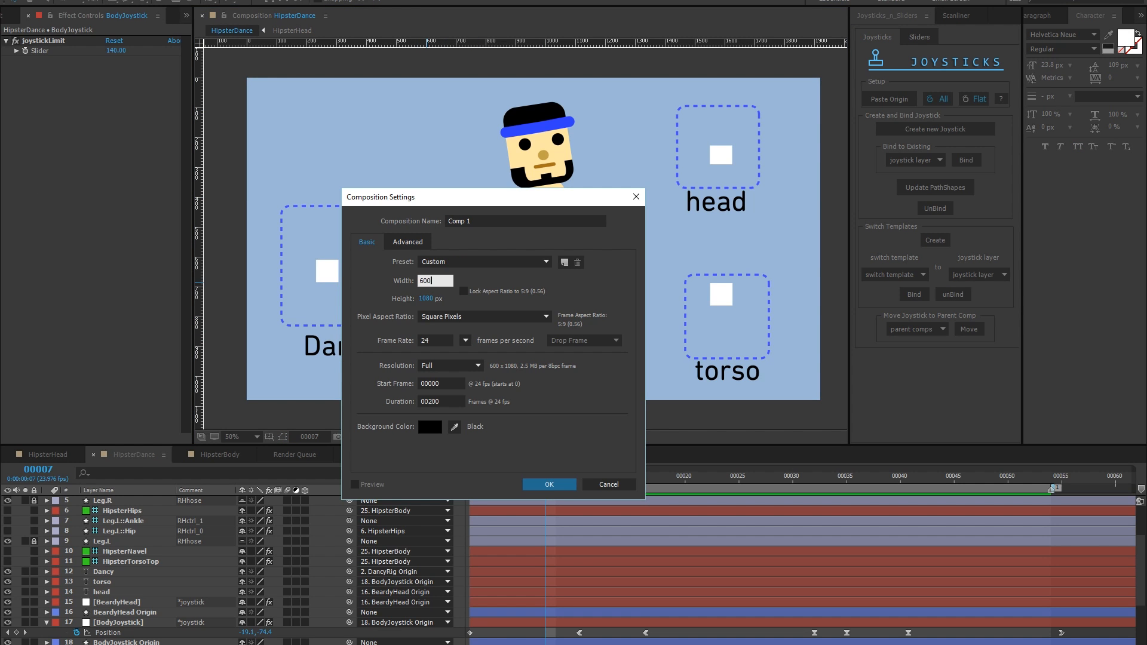
key(Tab)
text(600)
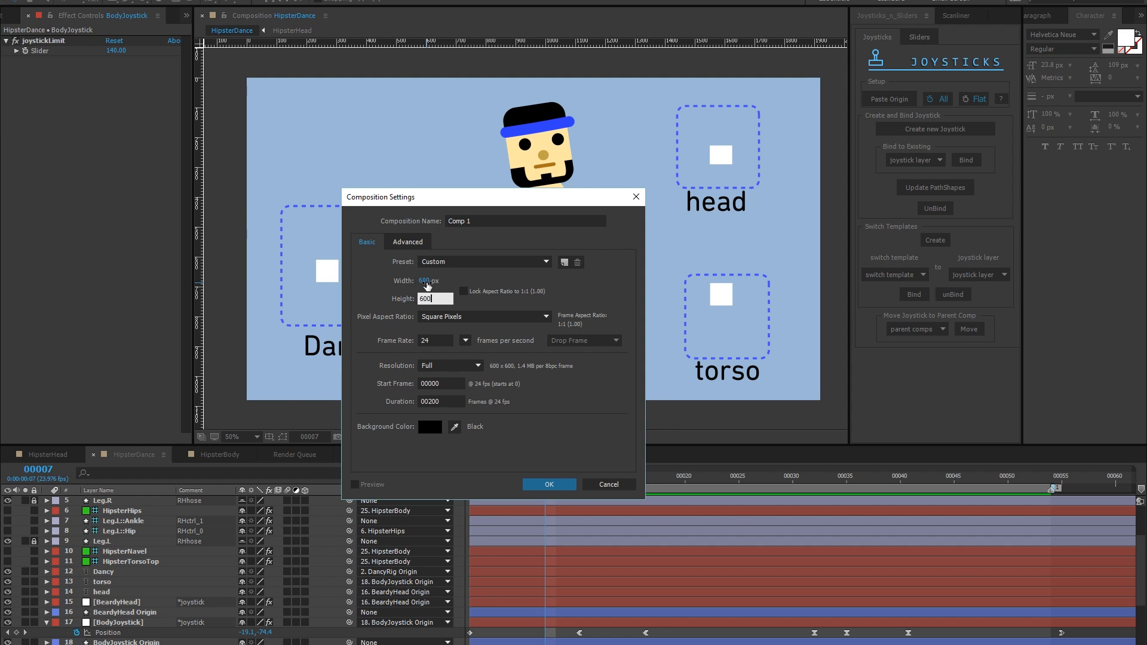
key(Return)
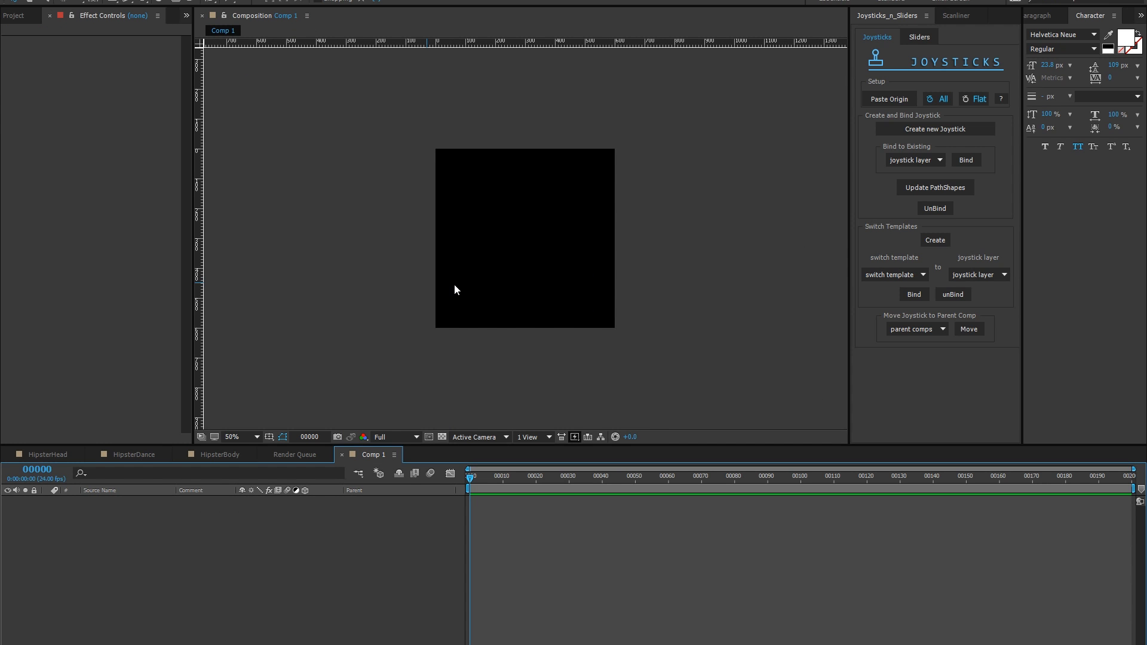
- Draw a rectangle about 371 by 415 px near the middle of the composition and set its roundness to 94
key(period)
click(442, 436)
click(442, 437)
click(114, 3)
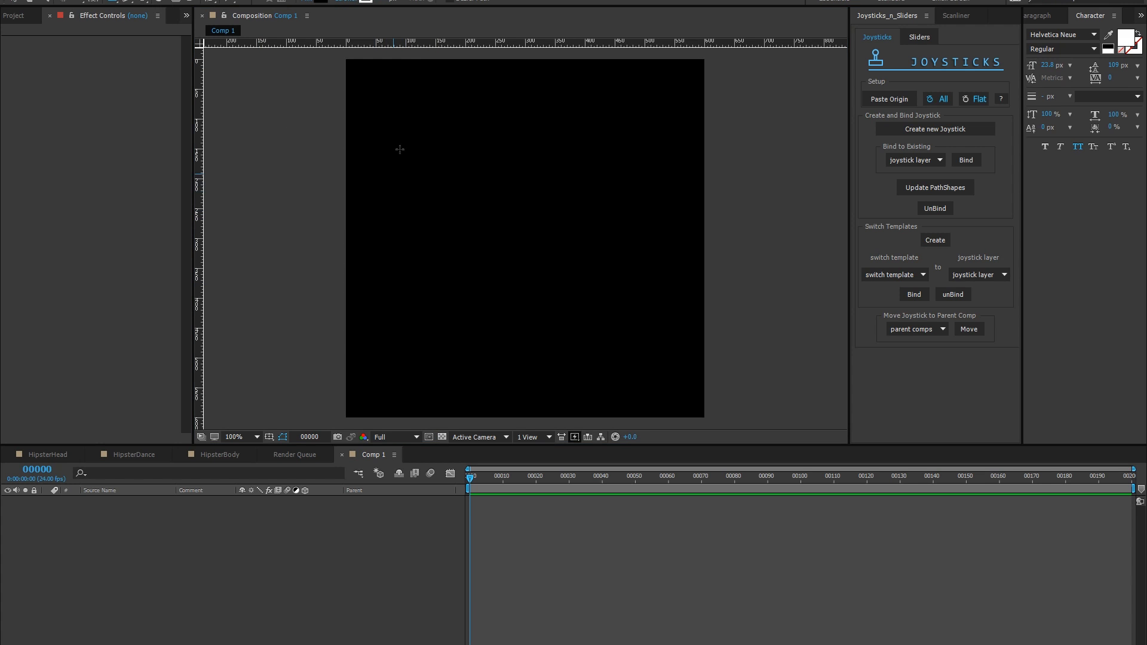
drag(420, 117, 643, 365)
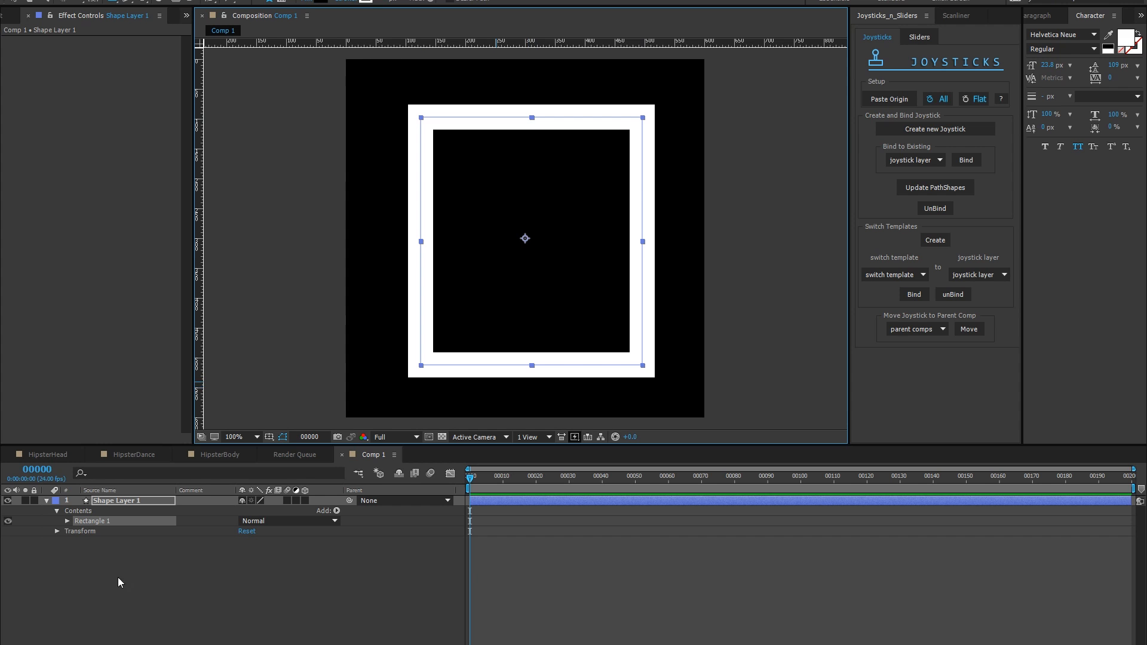
click(66, 522)
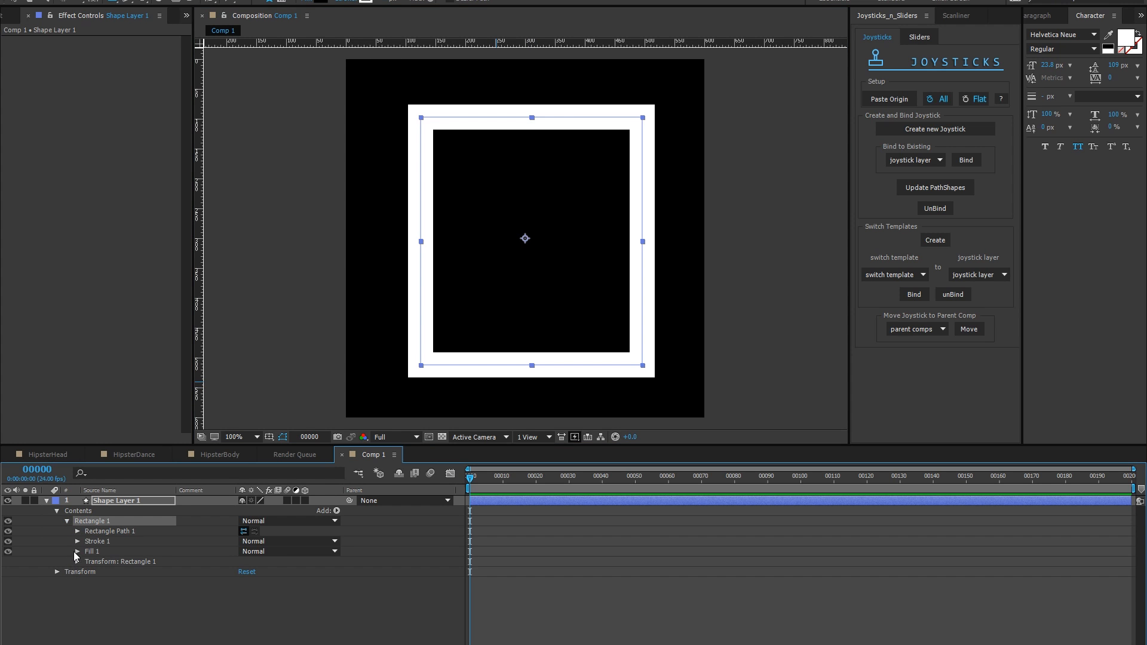
click(78, 531)
drag(244, 561, 297, 556)
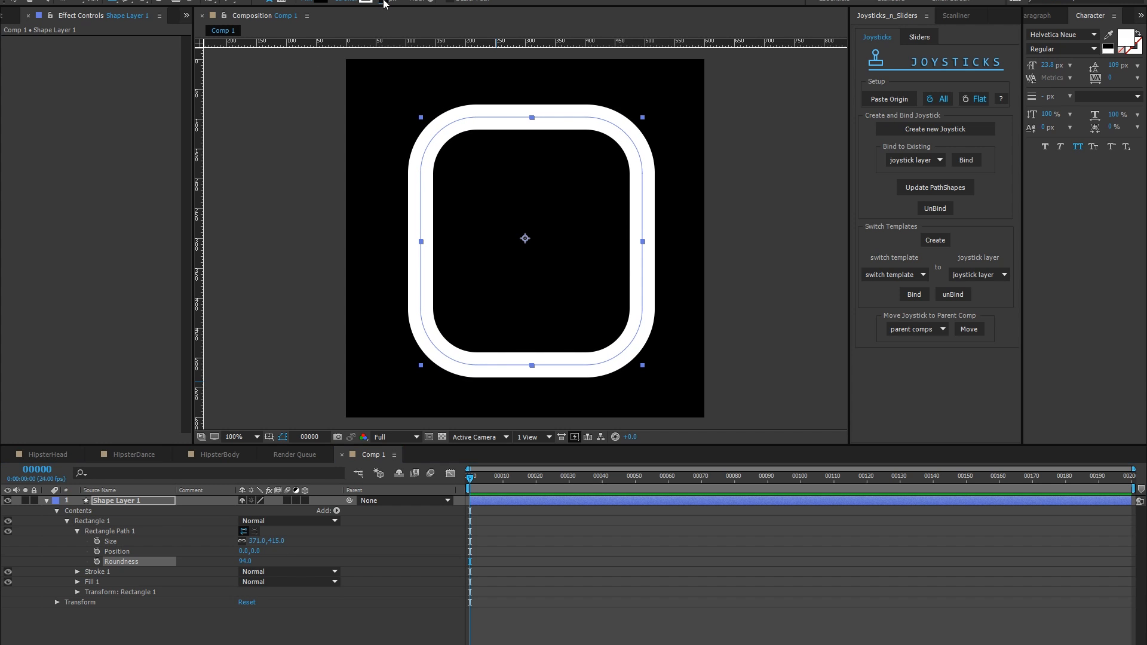
- Reduce the rectangle's stroke width until no outline remains and set its fill to yellow EED76E
drag(384, 4, 343, 11)
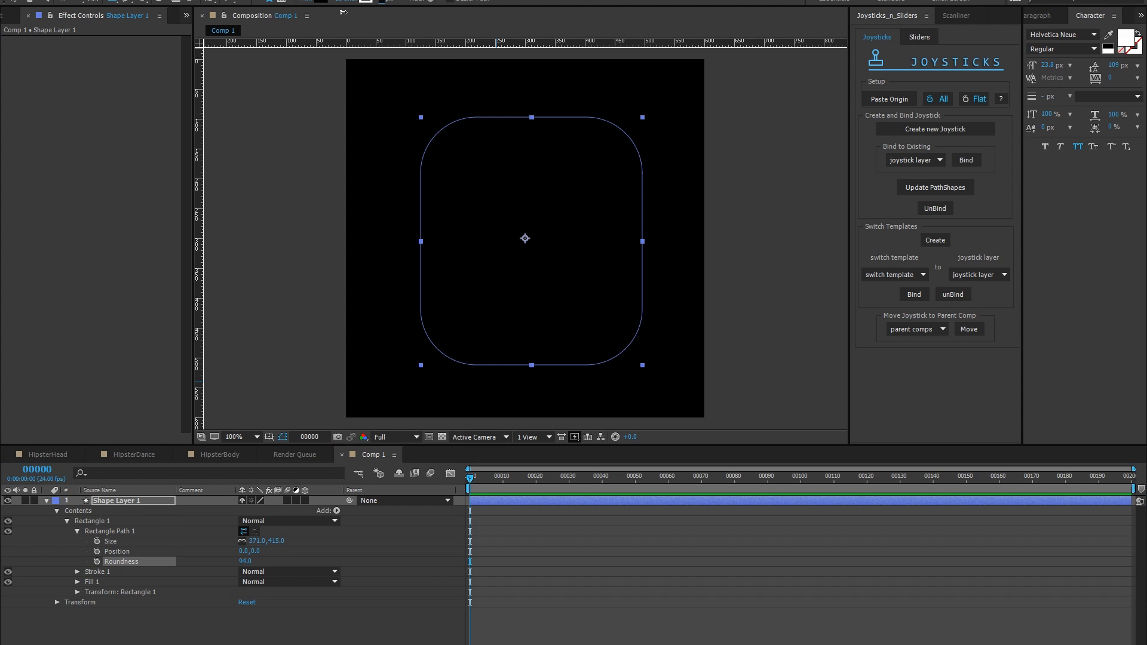
click(77, 582)
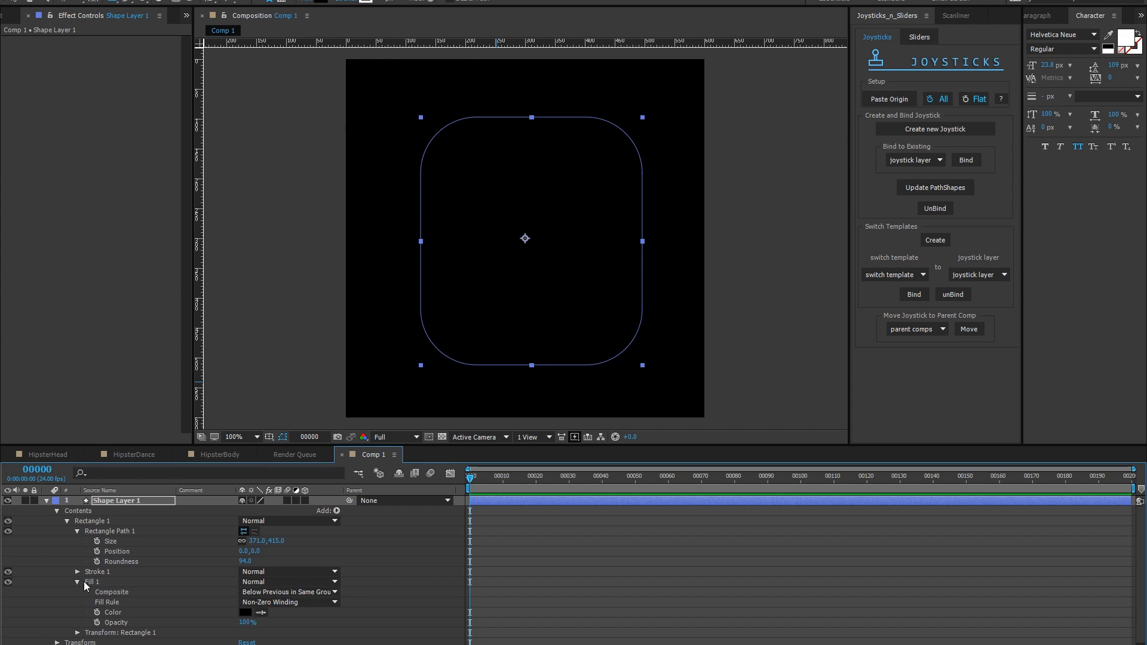
click(245, 612)
click(937, 487)
drag(876, 367, 854, 367)
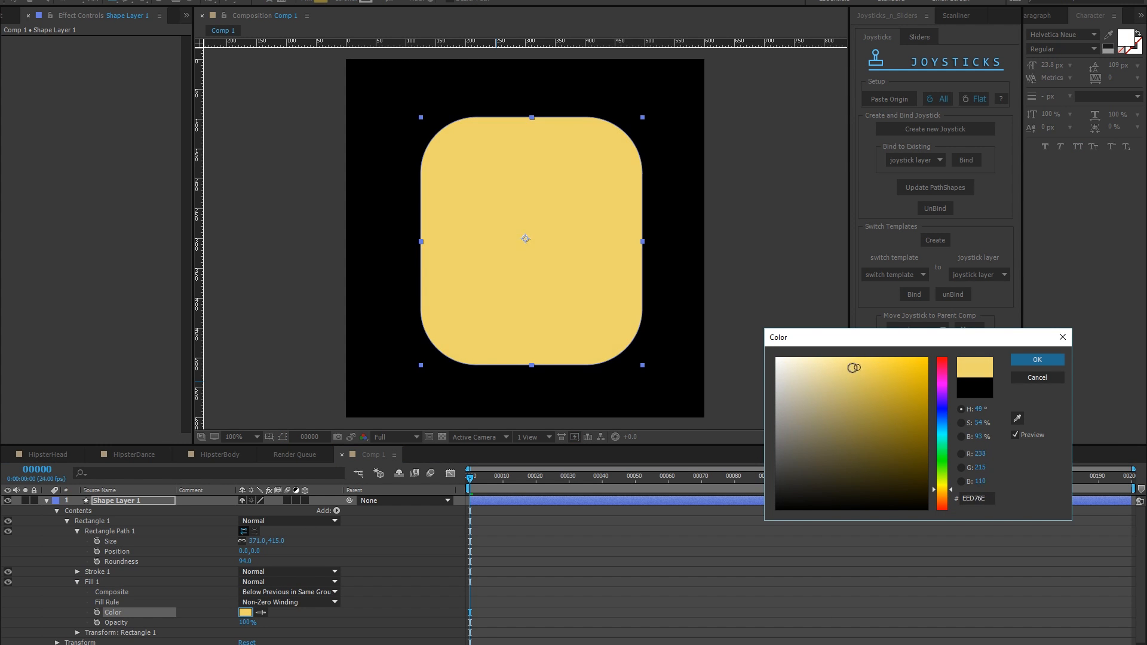
click(1037, 359)
- Rename the rectangle's shape layer as HeadBase and collapse its properties
click(138, 500)
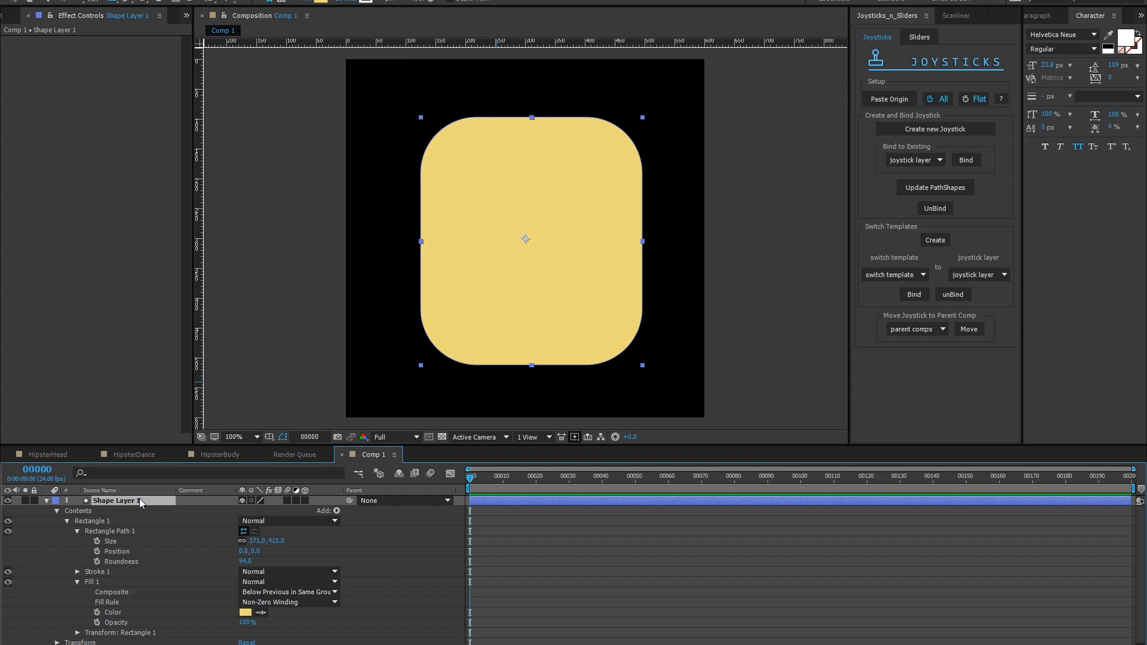
key(Return)
text(HeadBase)
key(Return)
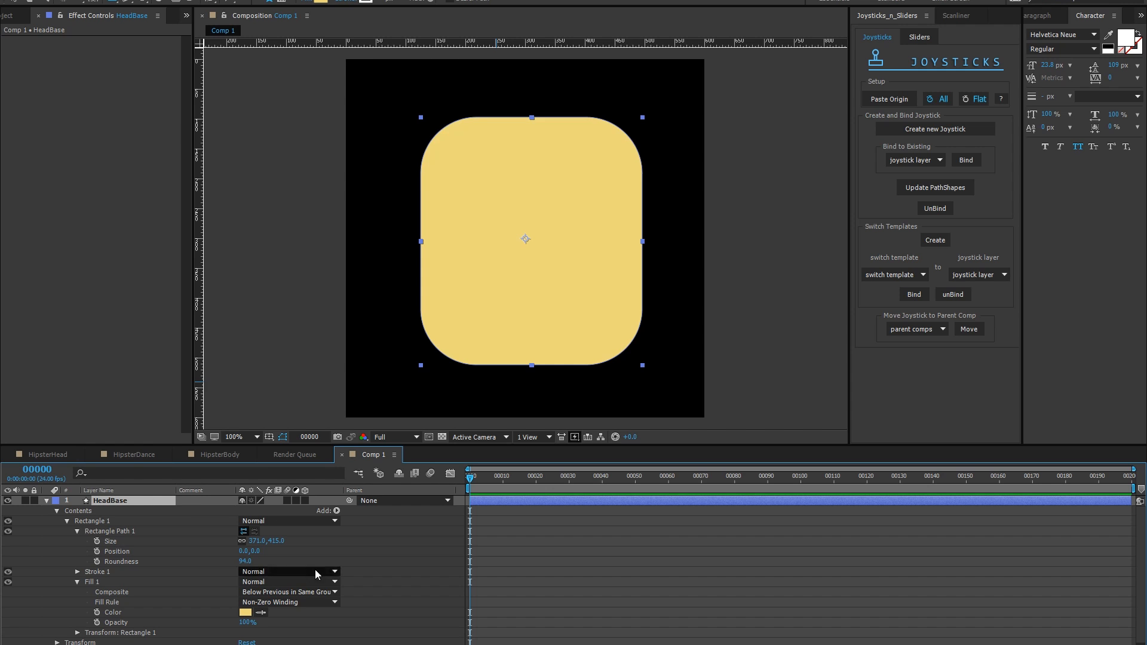
click(563, 564)
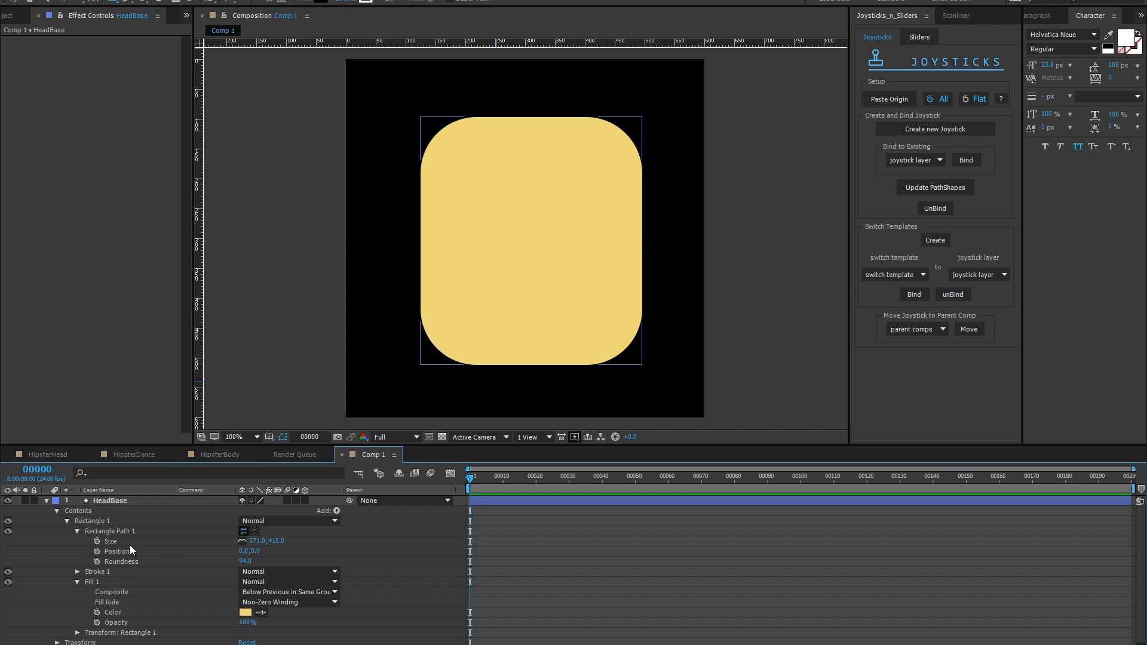
click(47, 501)
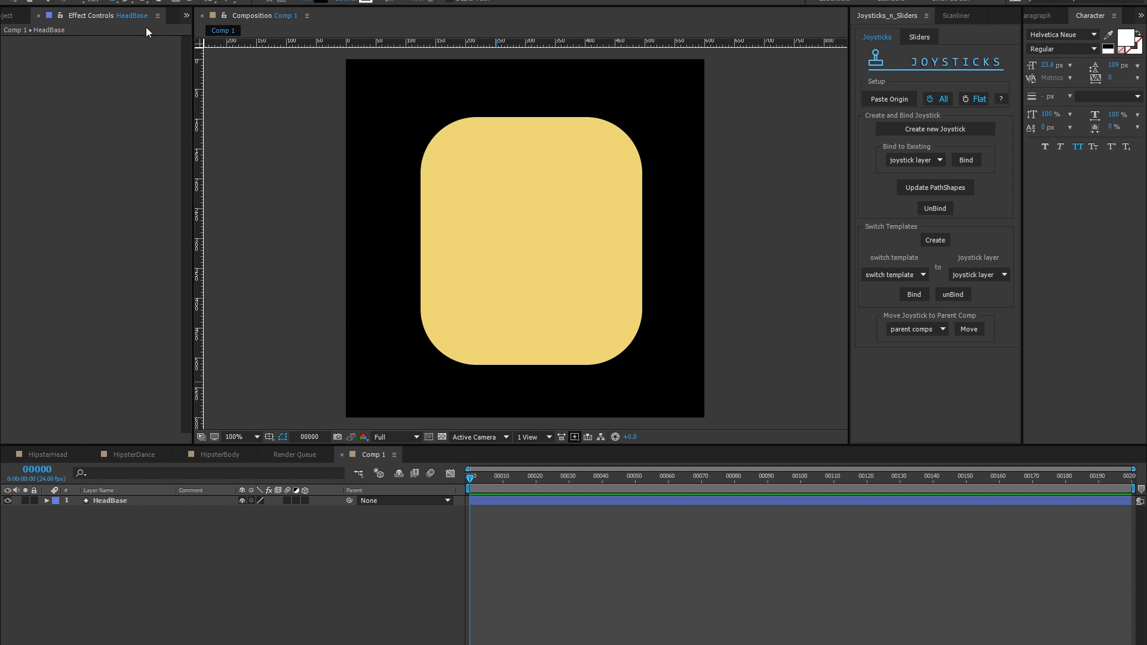
- Draw a small black circle as the eye on the head's upper left and move its layer anchor point to the circle's centre
drag(477, 203, 497, 223)
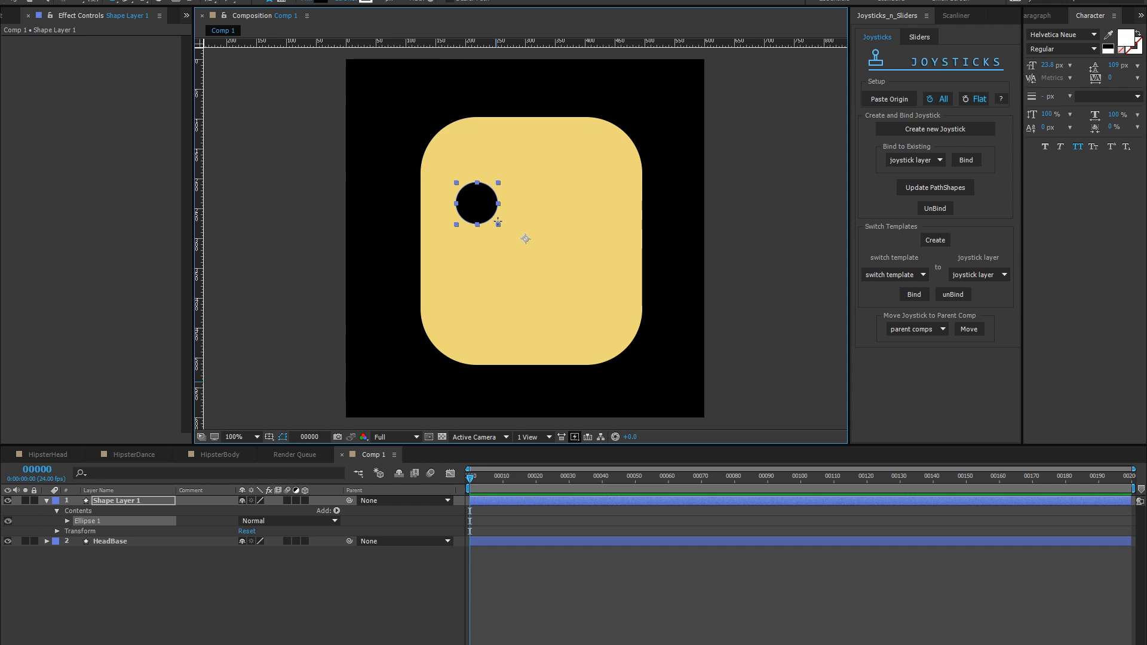
click(94, 1)
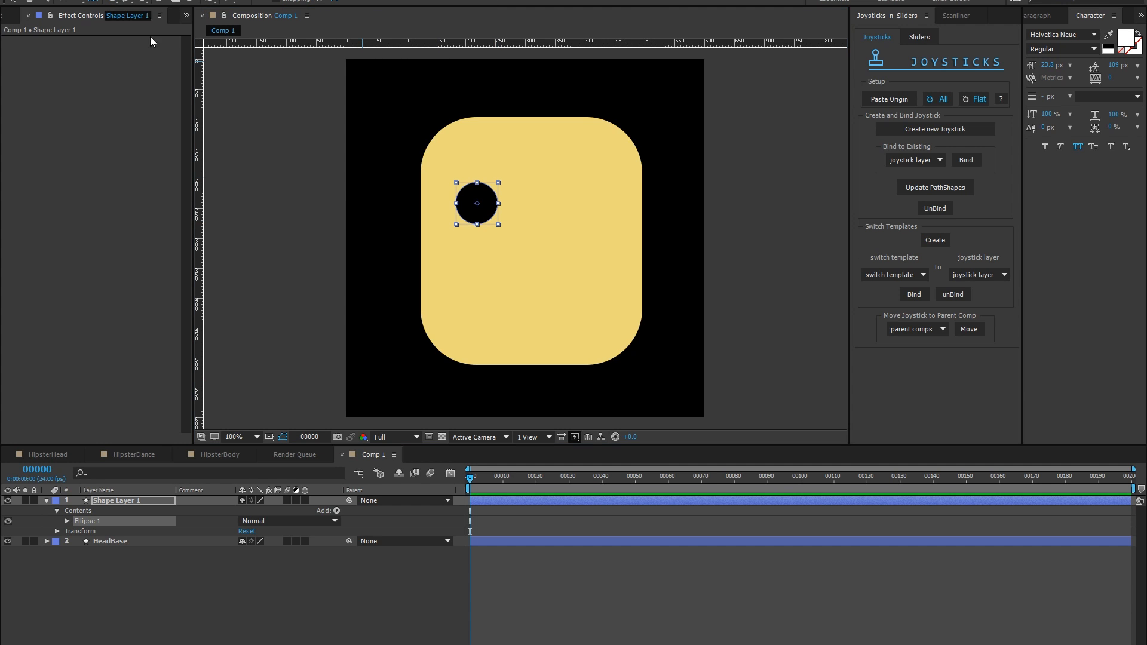
click(130, 576)
click(132, 501)
drag(525, 241, 478, 203)
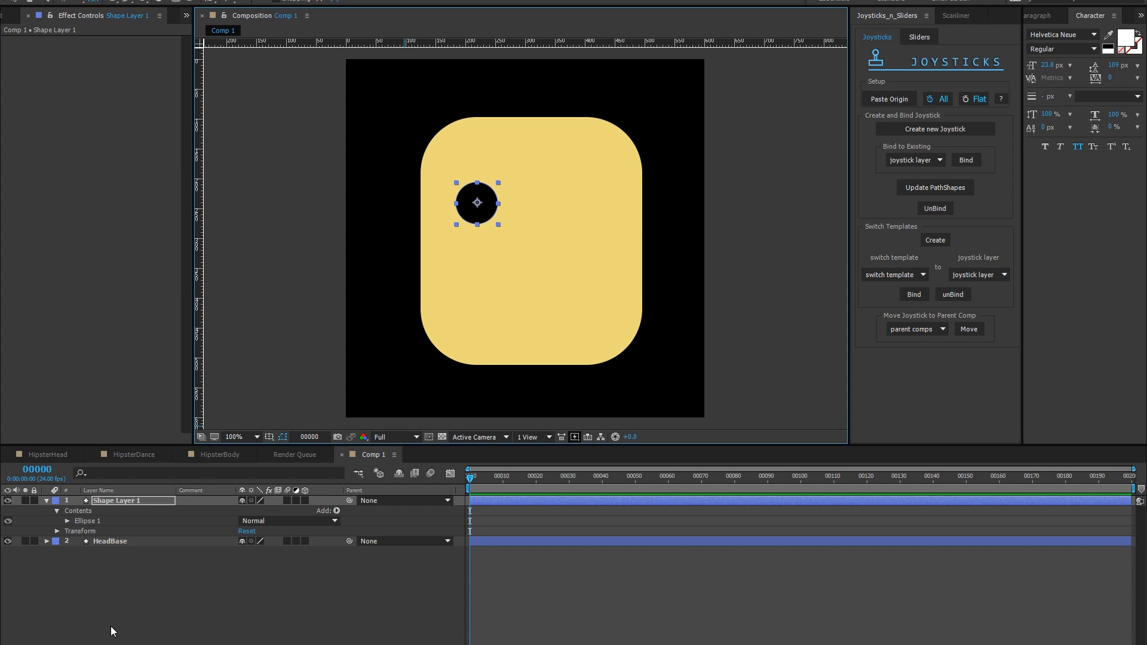
- Show the title-safe guides and centre the head horizontally by setting the X position in HeadBase's rectangle transform to 0
click(120, 543)
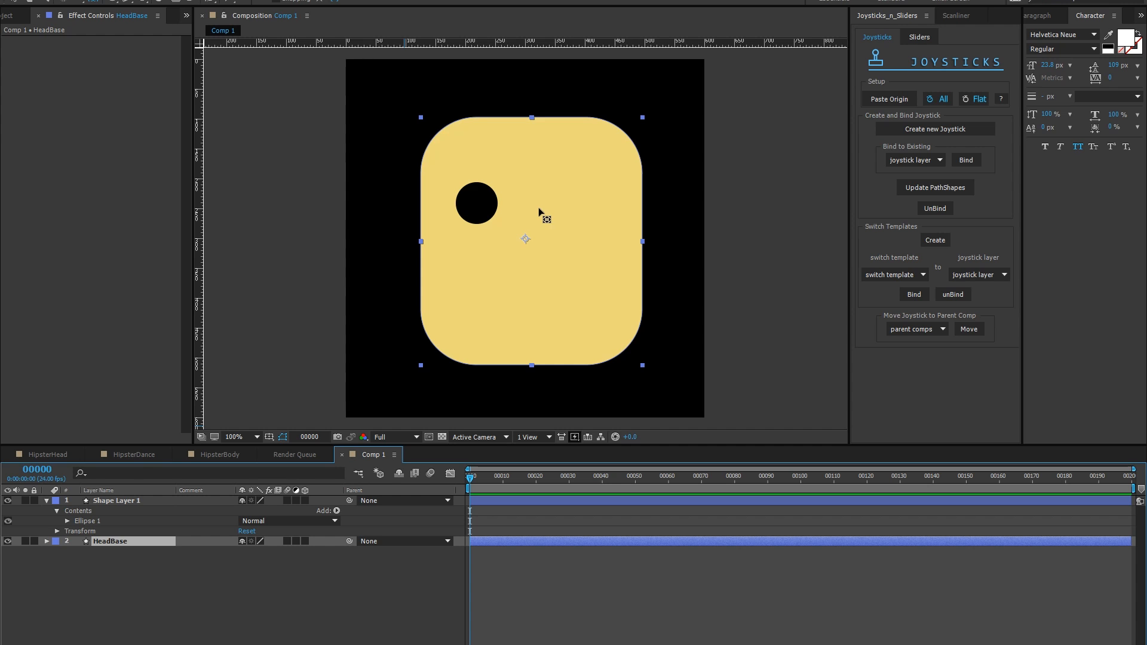
key(apostrophe)
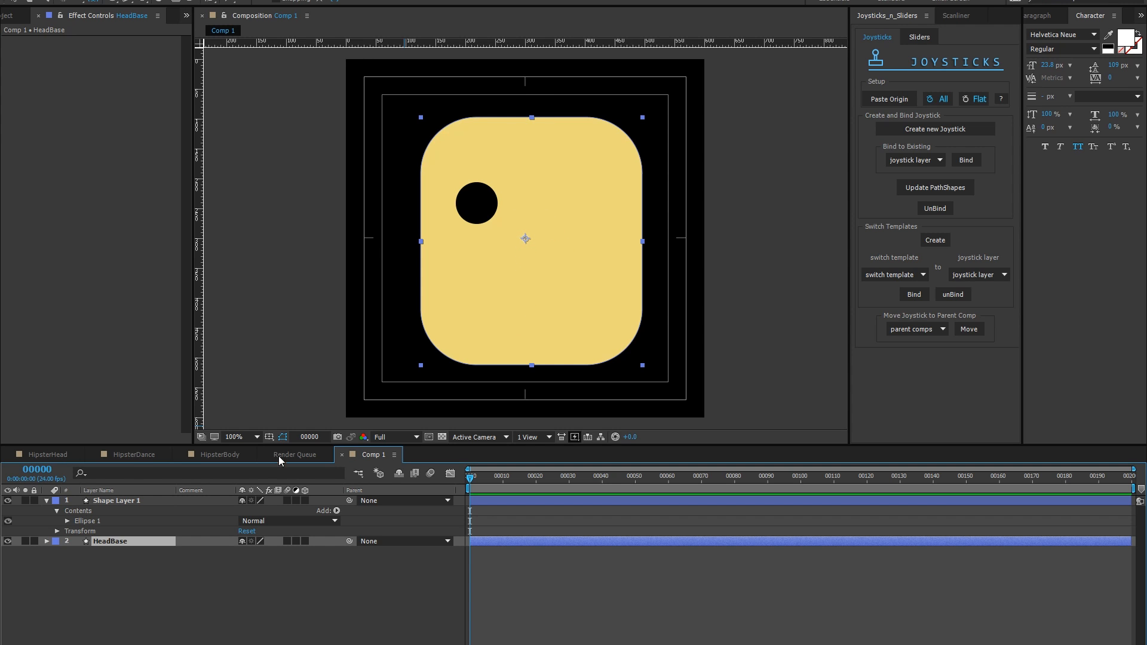
click(47, 541)
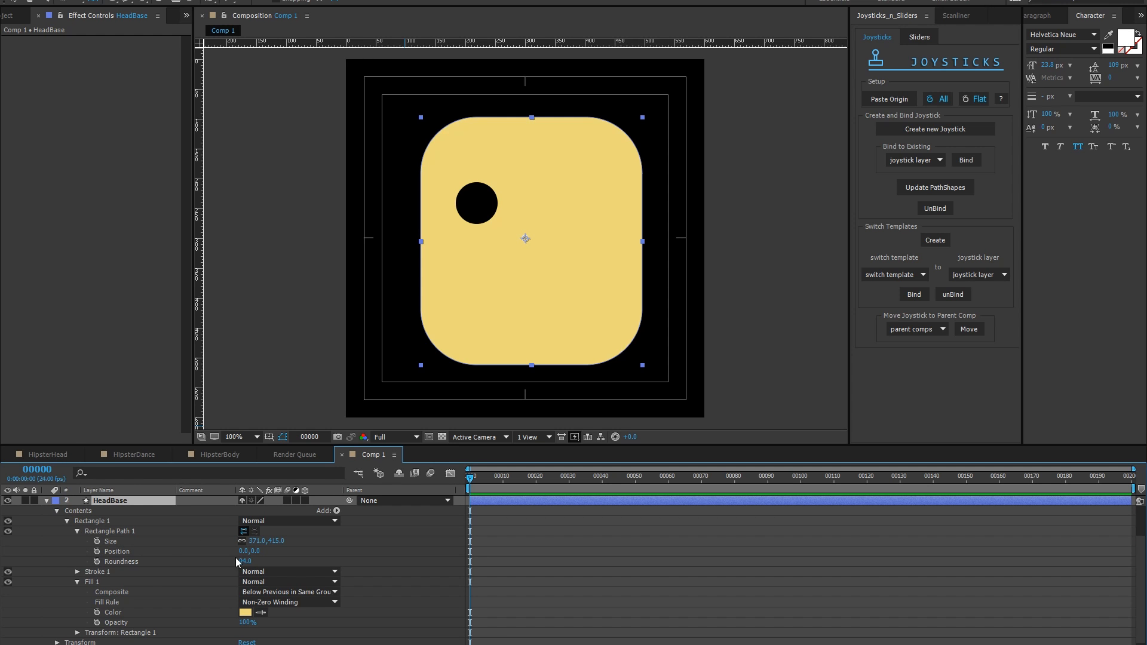
click(77, 633)
scroll(84, 626, down, 3)
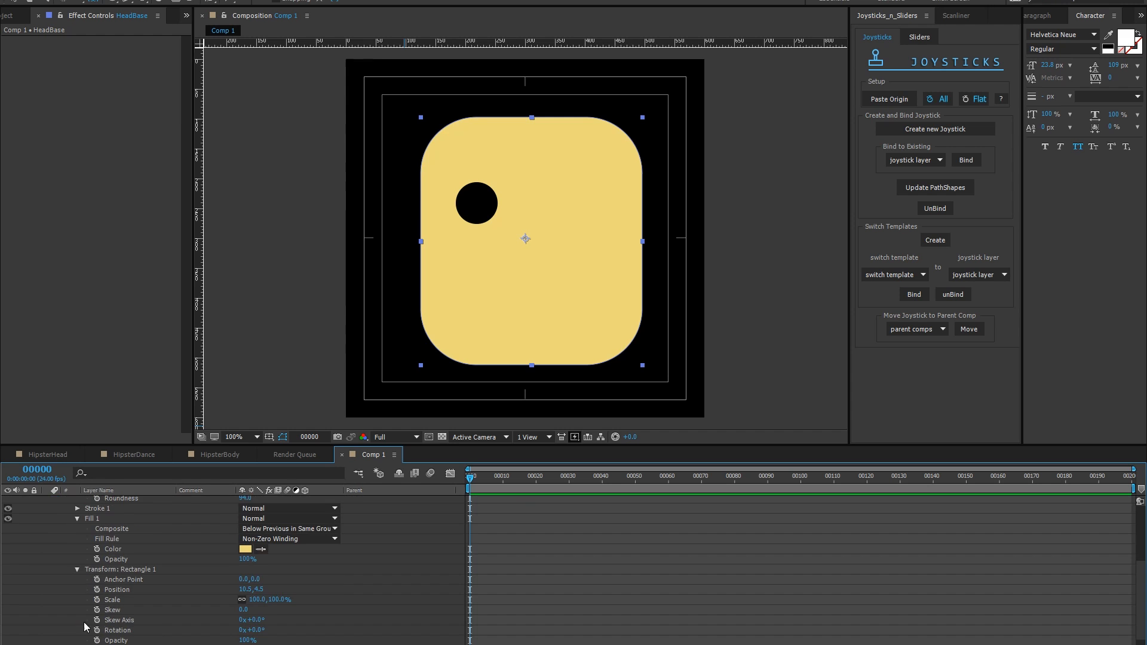
drag(242, 595, 239, 597)
click(243, 590)
text(0)
key(Return)
click(53, 560)
scroll(53, 561, up, 4)
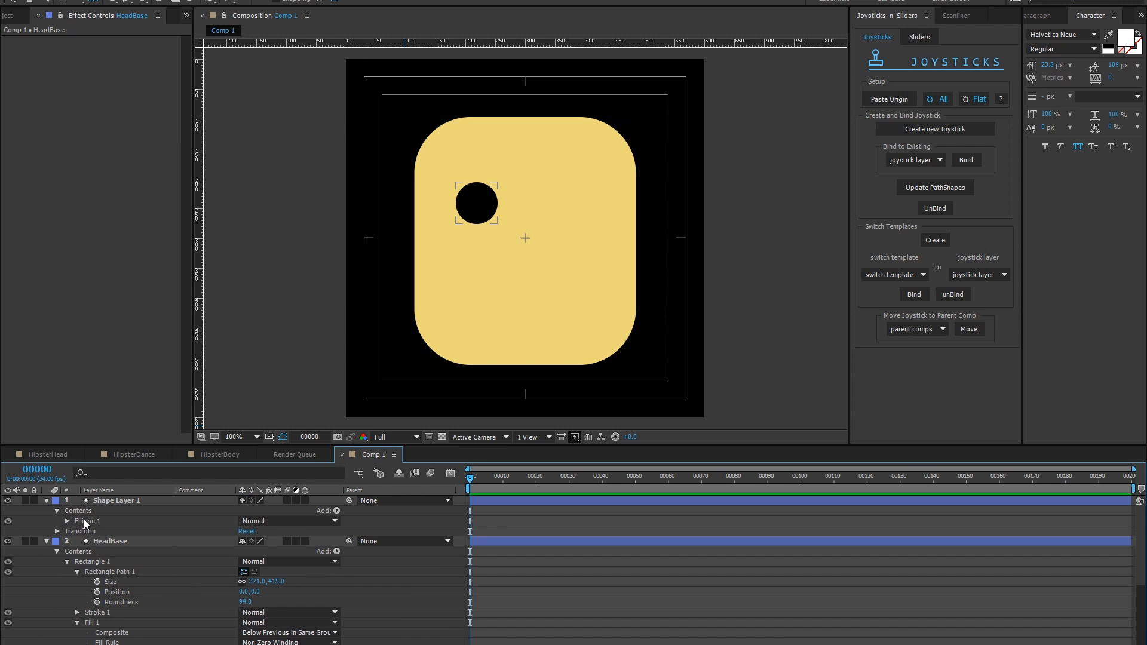
click(47, 542)
- Rename the circle's shape layer as eye.l
click(120, 500)
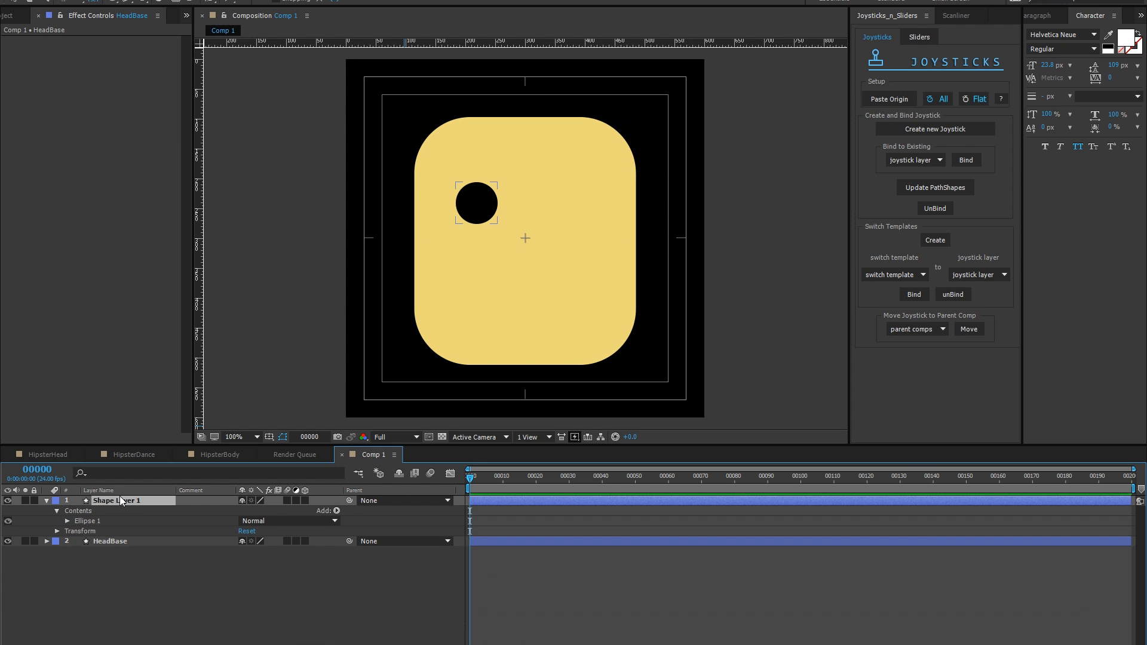
key(Return)
text(eye.l)
key(Return)
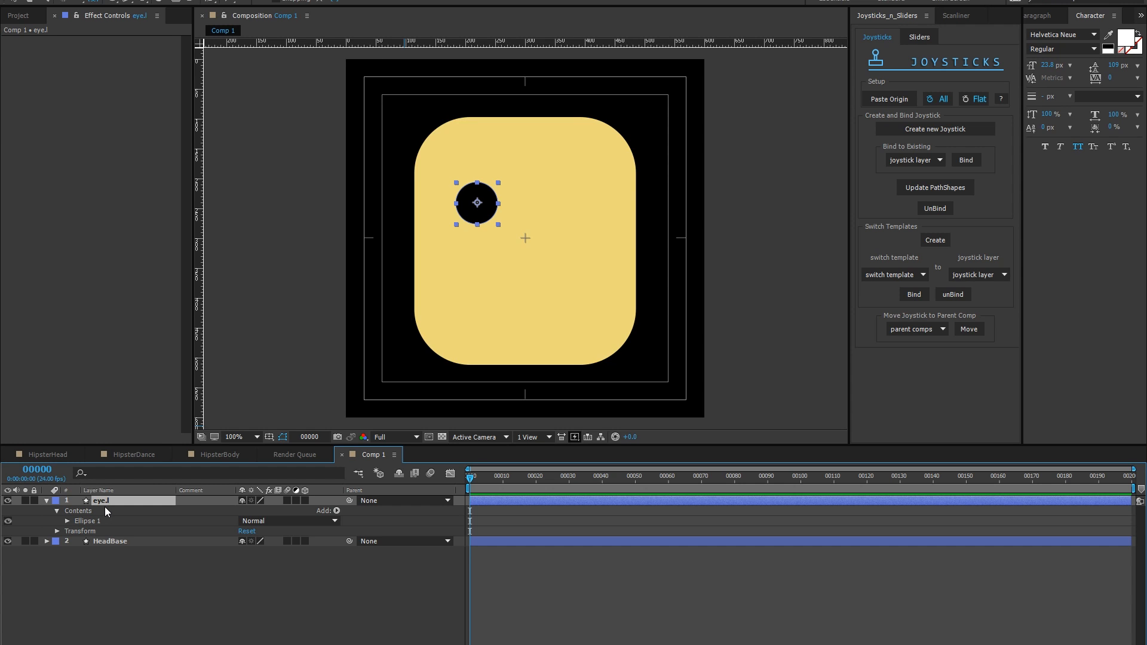
- Duplicate the eye.l layer and move the copy horizontally to X position 384 on the opposite side of the face
key(ctrl+d)
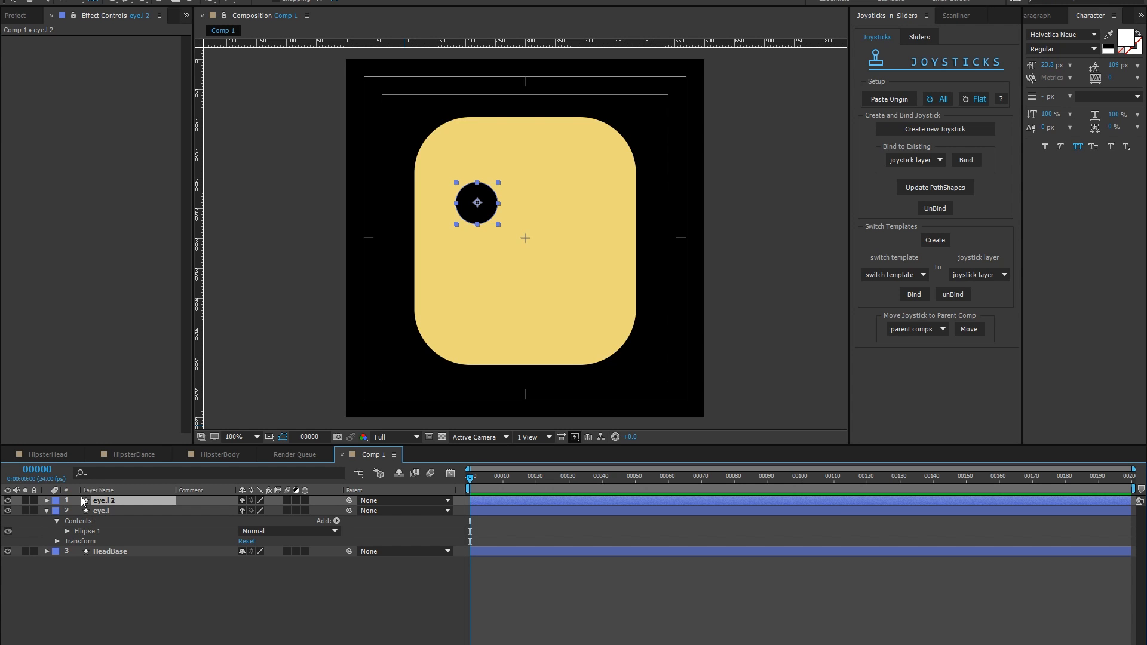
key(p)
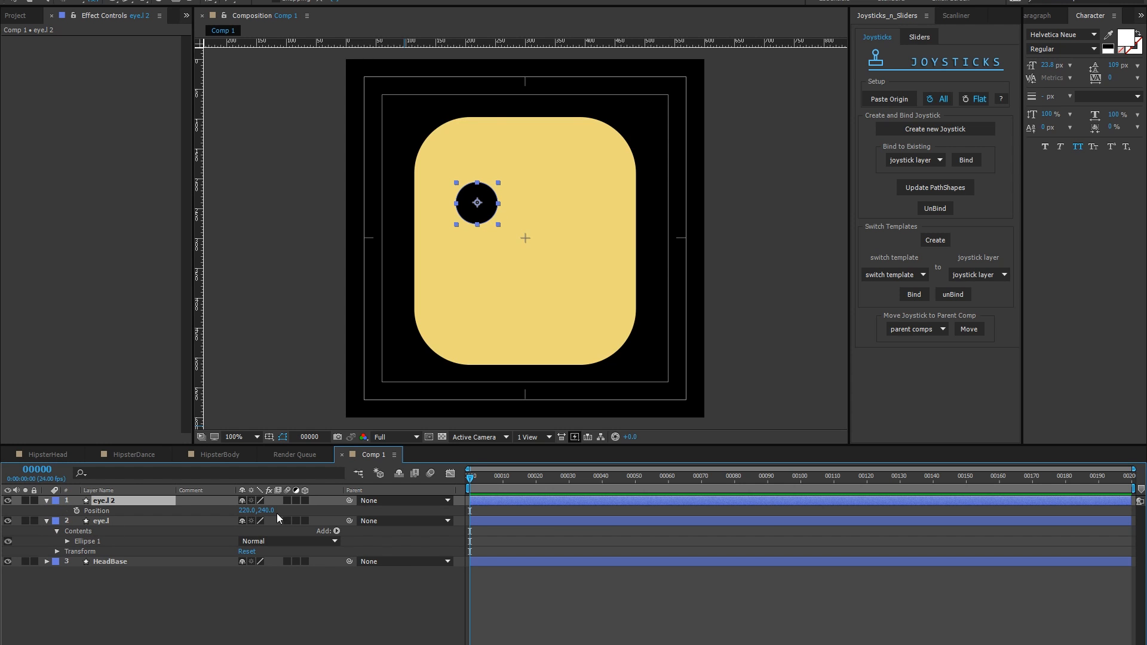
drag(246, 511, 343, 512)
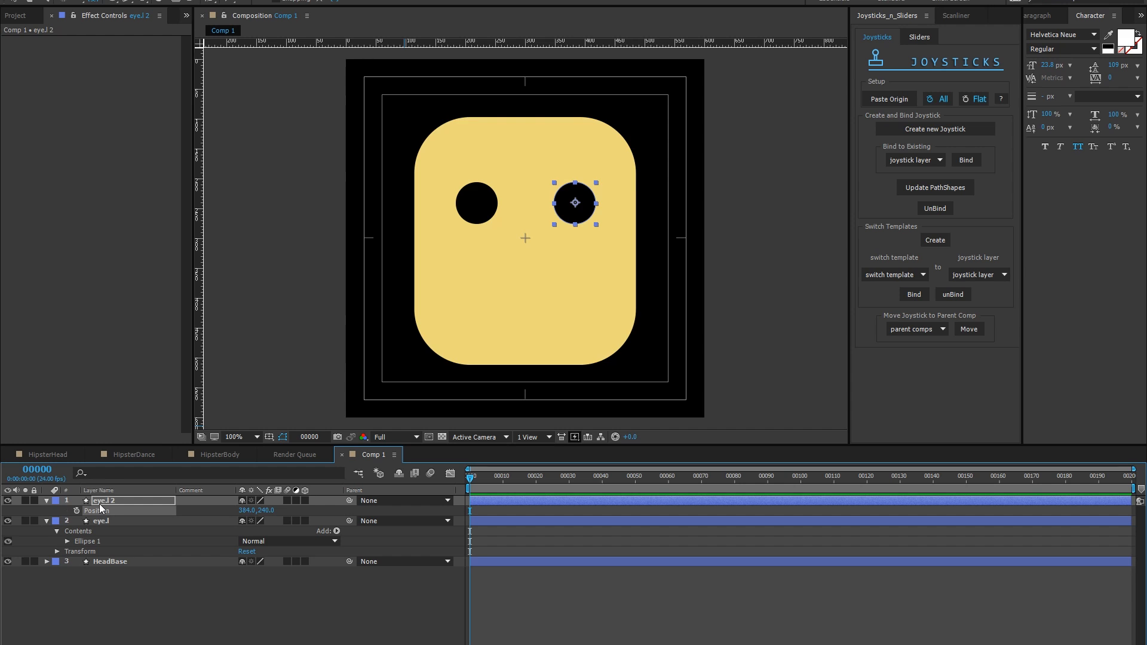
key(Delete)
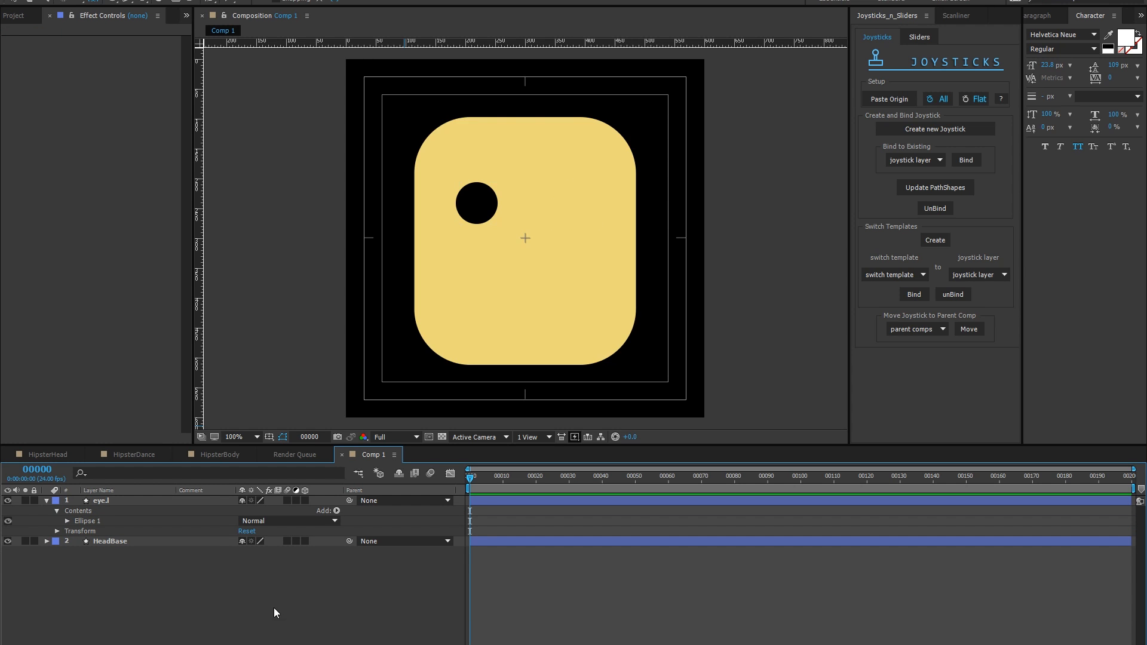
key(ctrl+z)
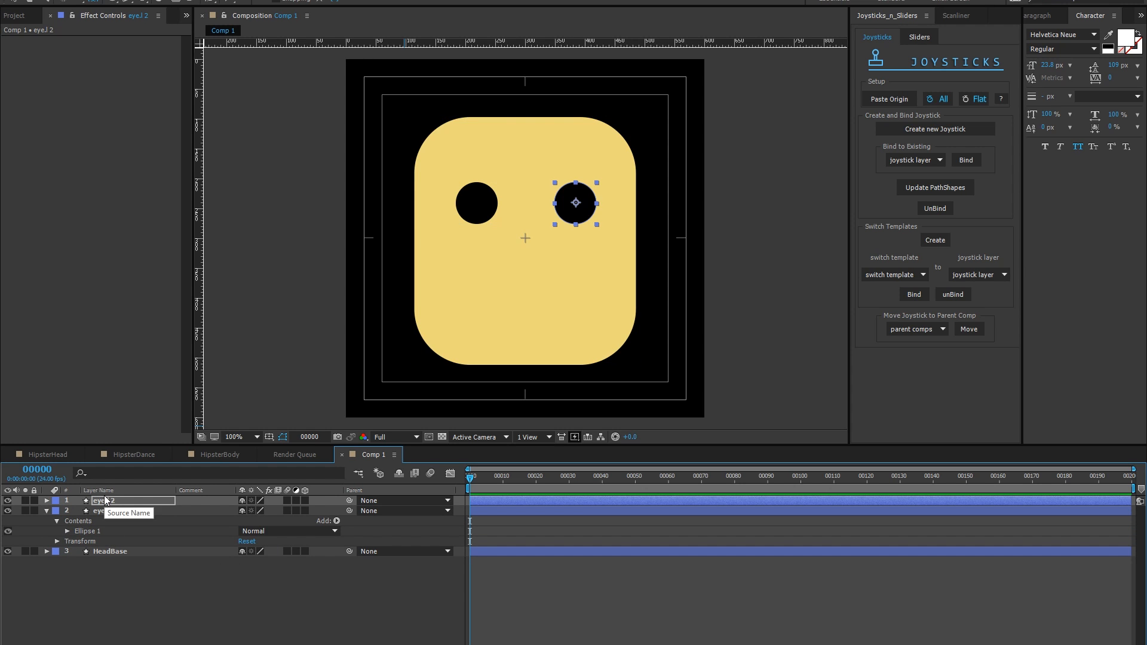
- Rename the duplicated eye layer as eye.r and collapse the contents of eye.l
key(Return)
text(eye.r)
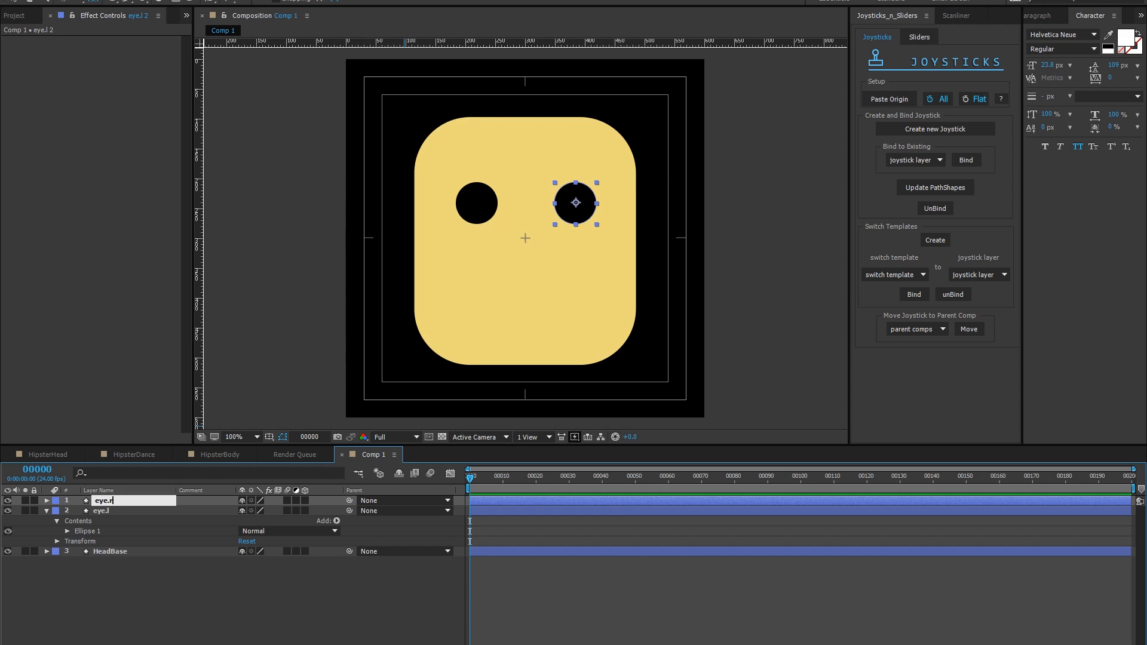
key(Return)
click(182, 599)
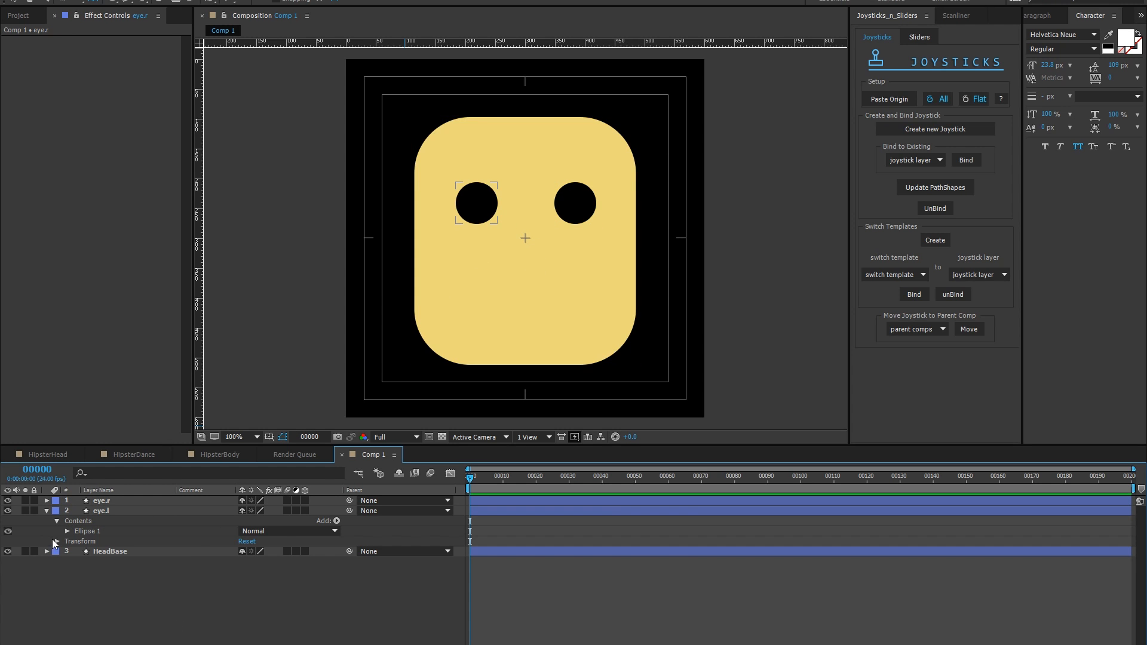
click(56, 520)
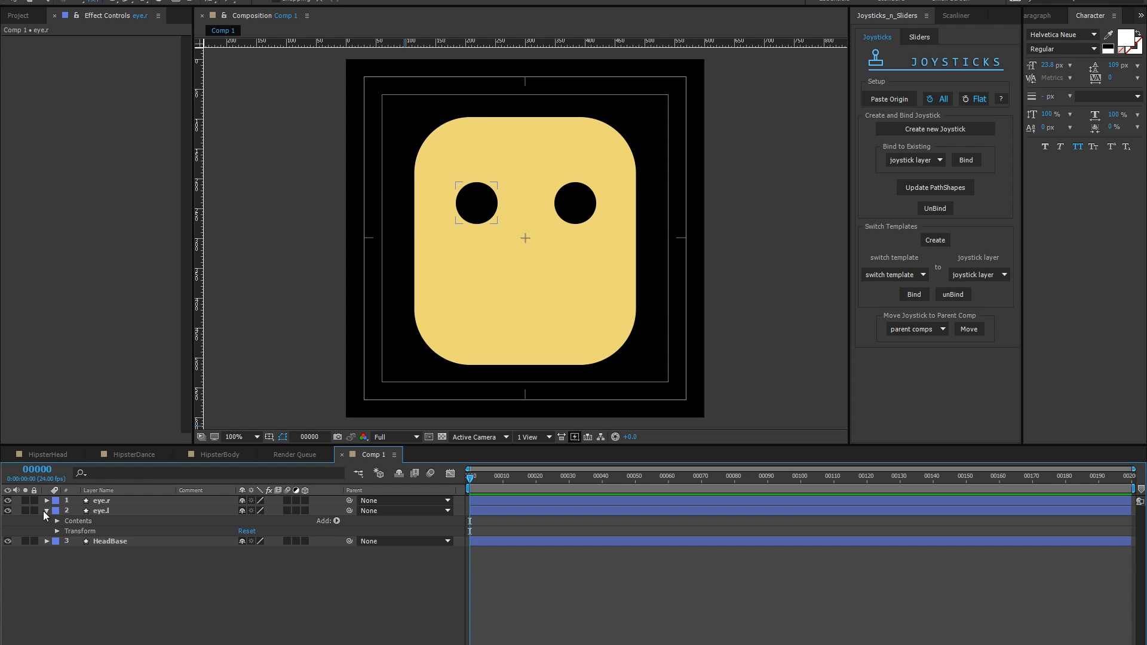
- Collapse eye.l, then show the Position of both eye layers and keyframe it at frame 0
click(46, 511)
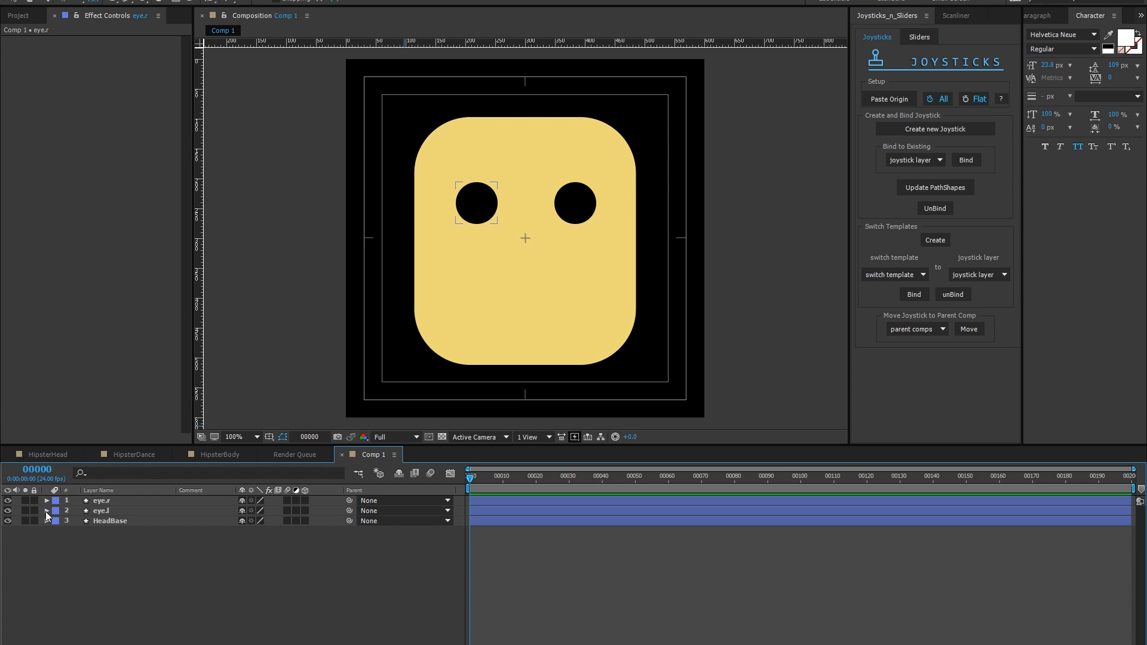
click(95, 512)
ctrl+click(101, 502)
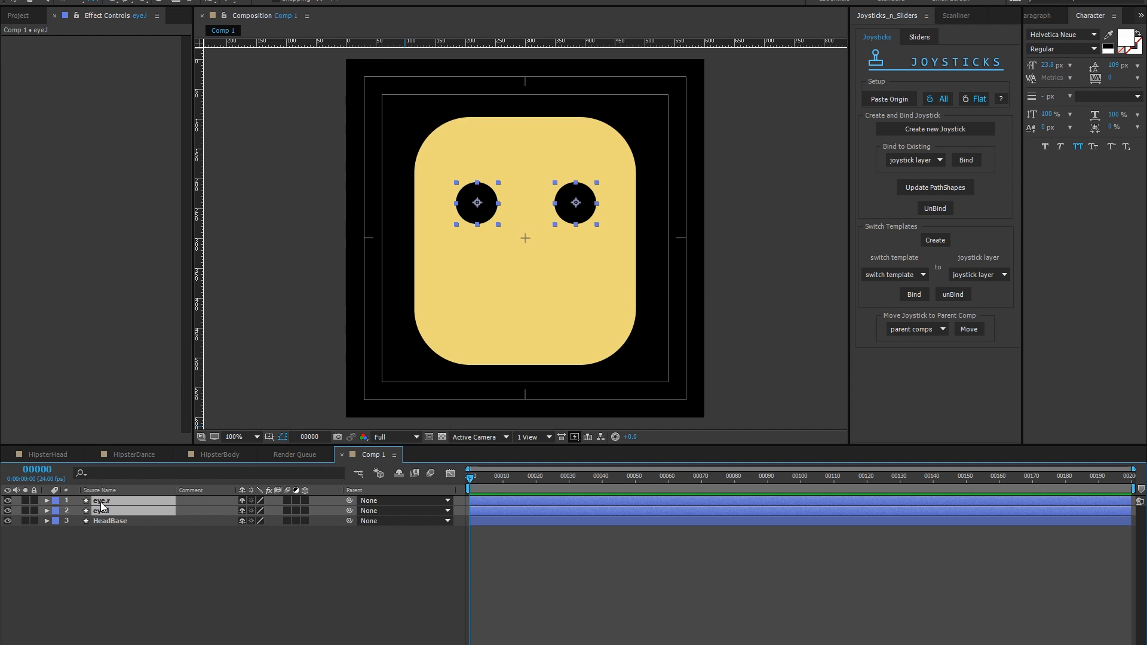
key(p)
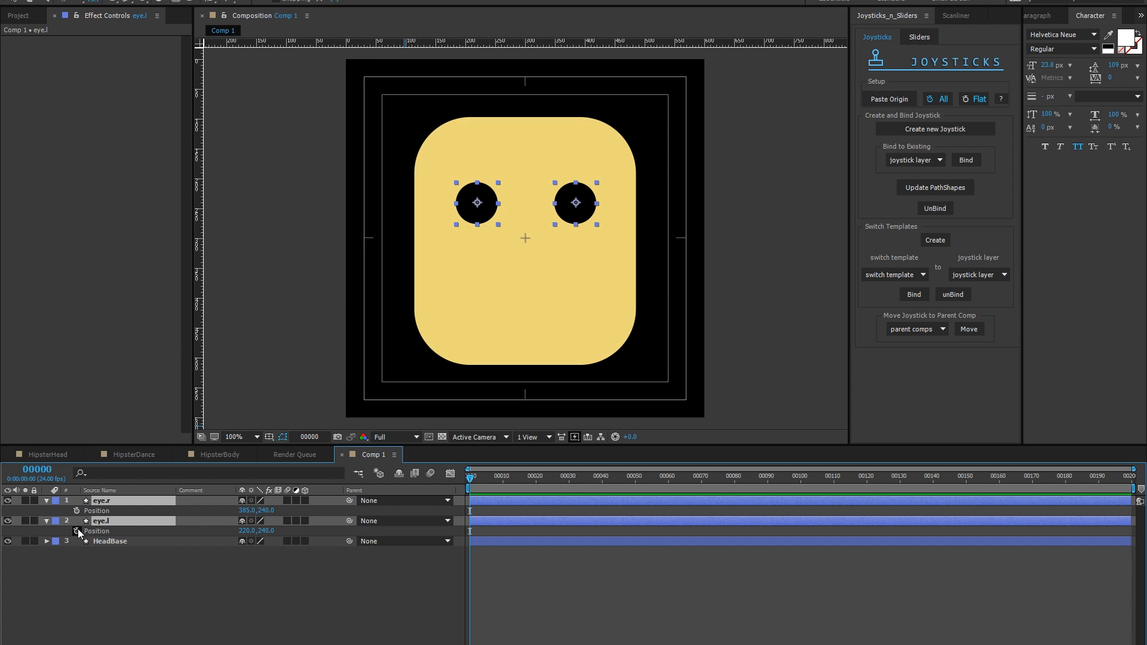
click(76, 530)
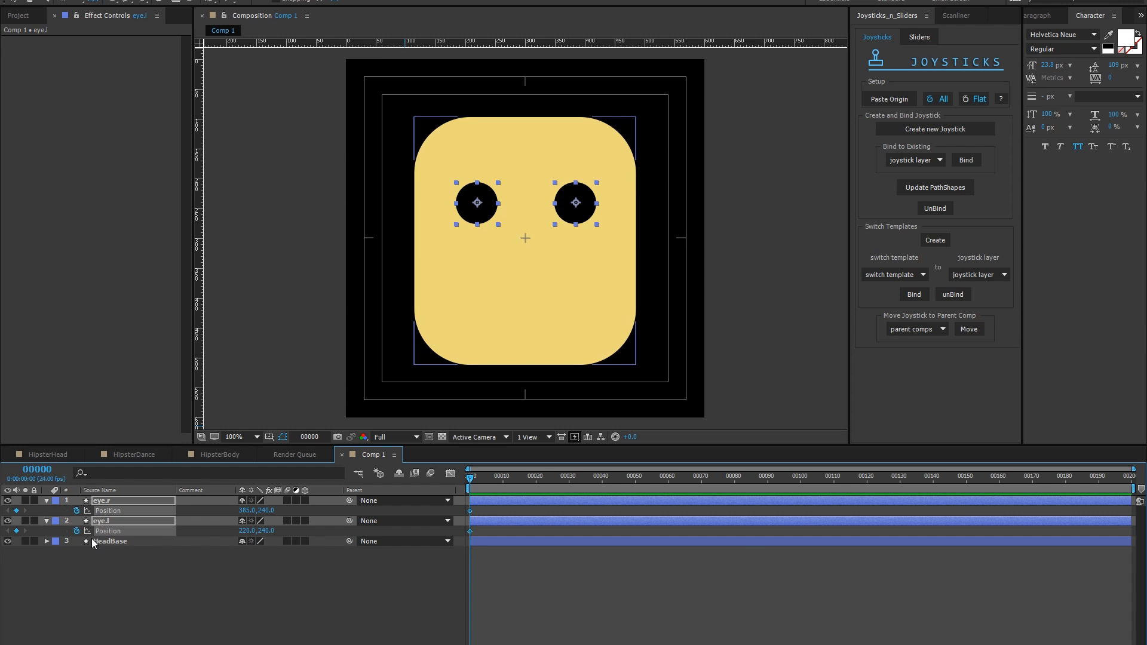
- At frame 1, shift both eyes horizontally to X position 547 for eye.r and 382 for eye.l, and show the transparency grid
key(;)
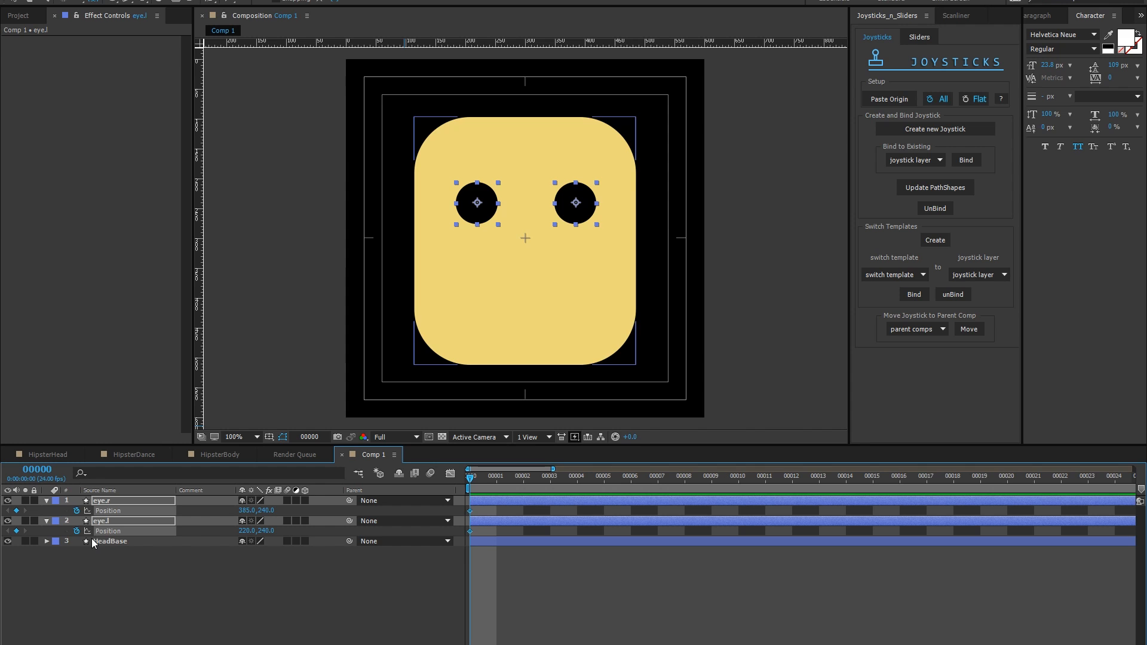
key(Page_Down)
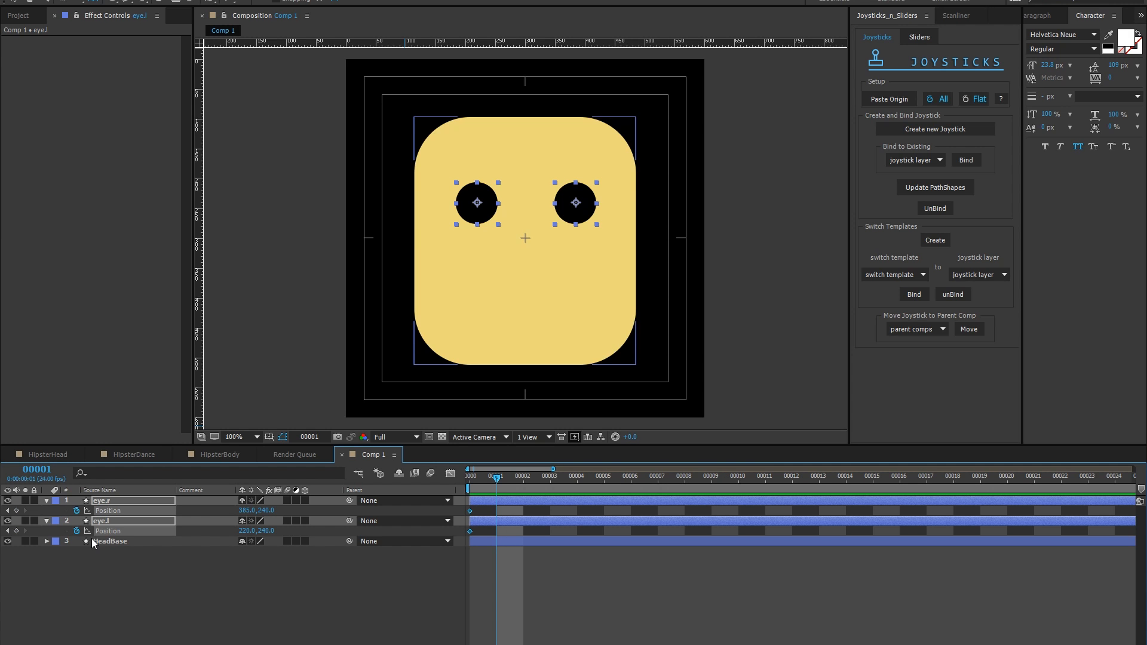
key(space)
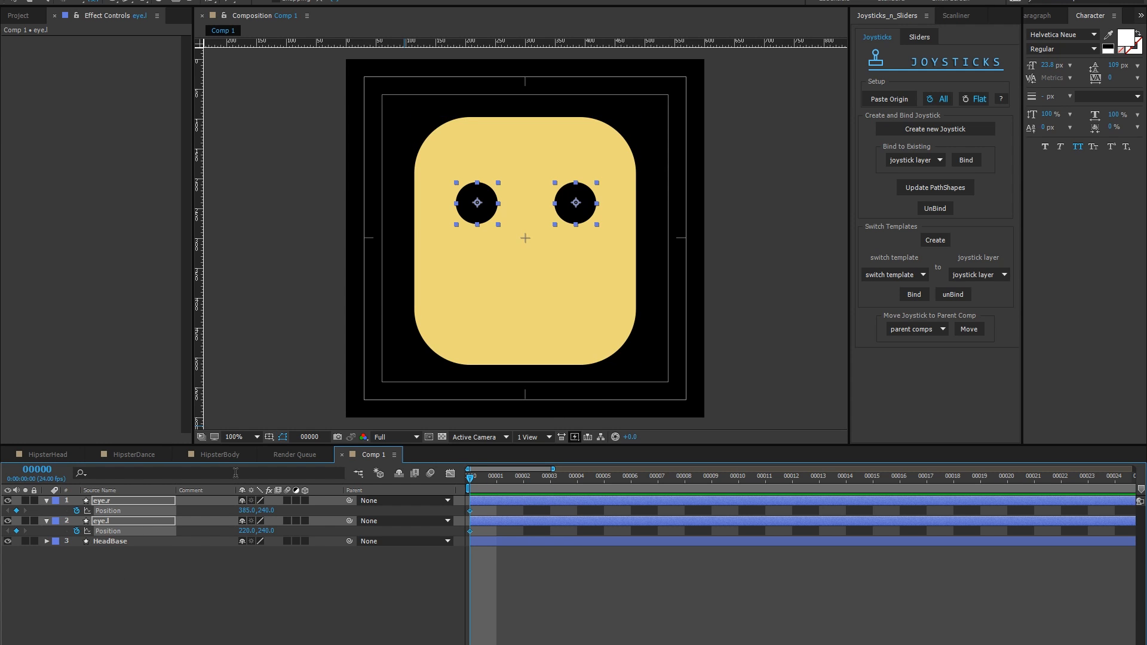
key(Page_Down)
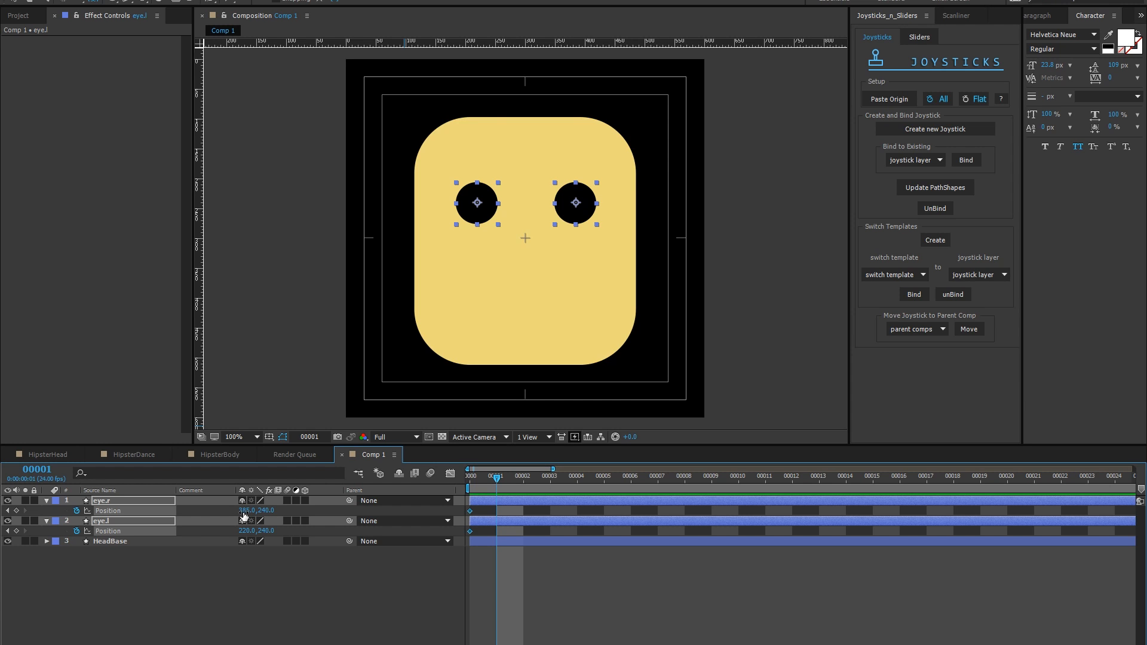
drag(244, 512, 337, 509)
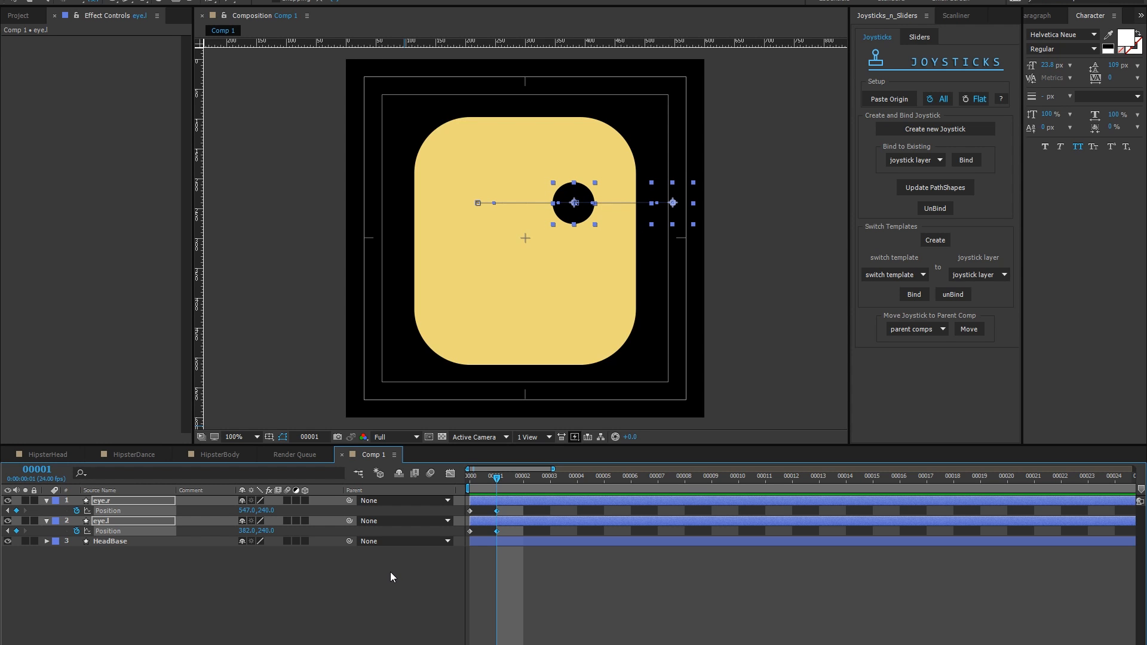
click(391, 573)
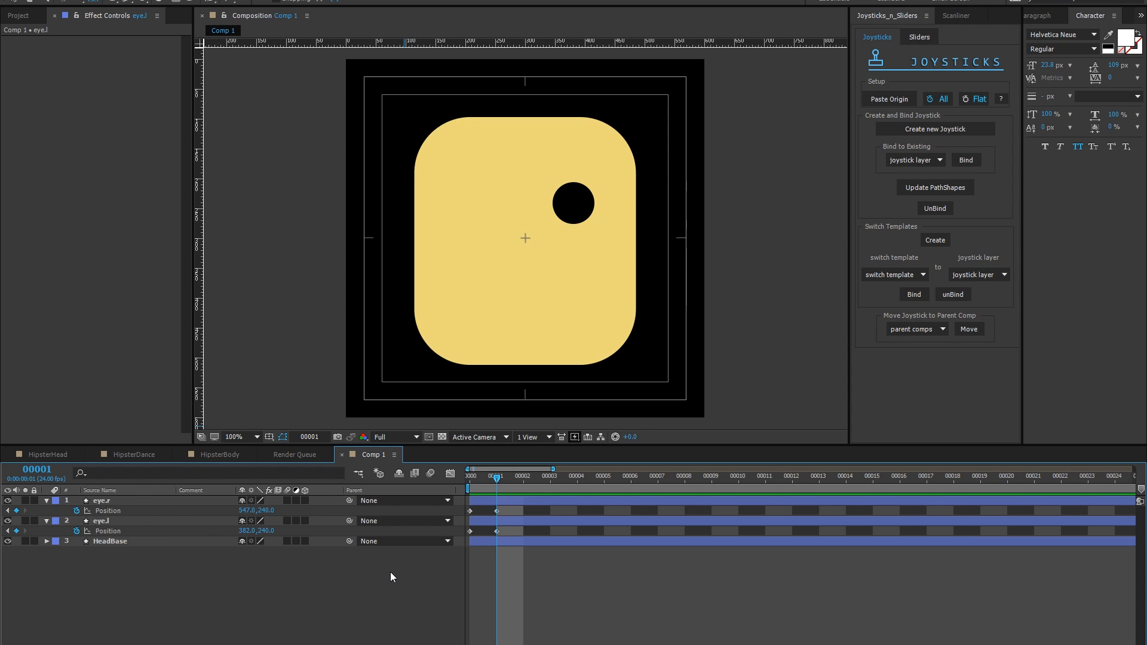
click(440, 436)
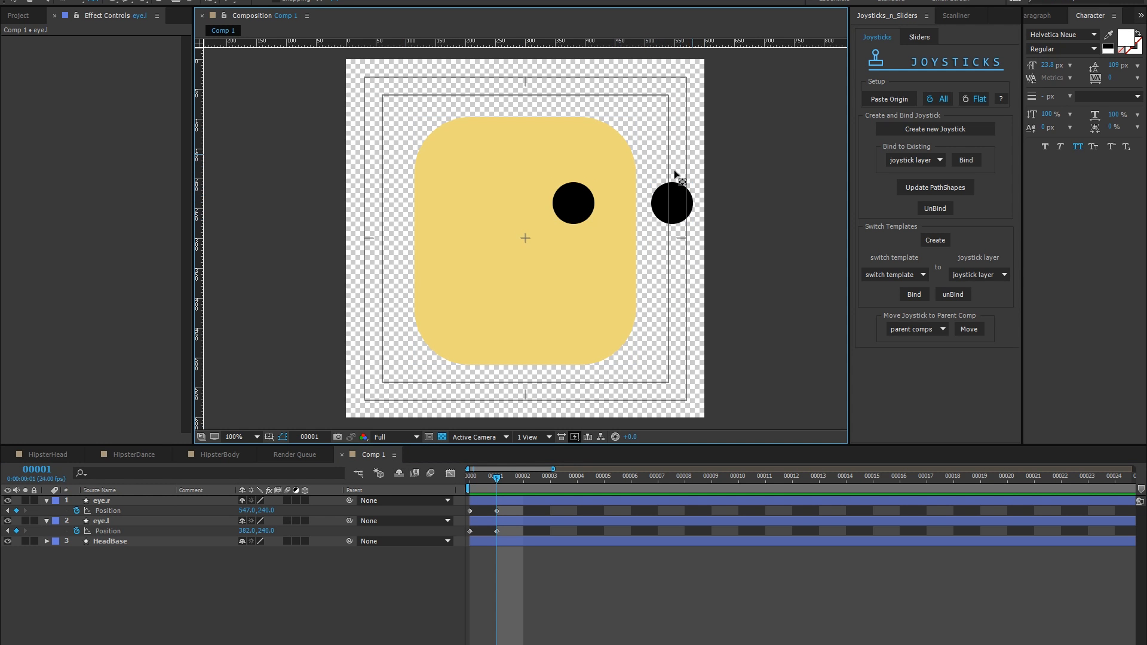
- At frame 2, paste the origin pose on both eyes and move them horizontally to X position 203 for eye.r and 38 for eye.l
click(130, 528)
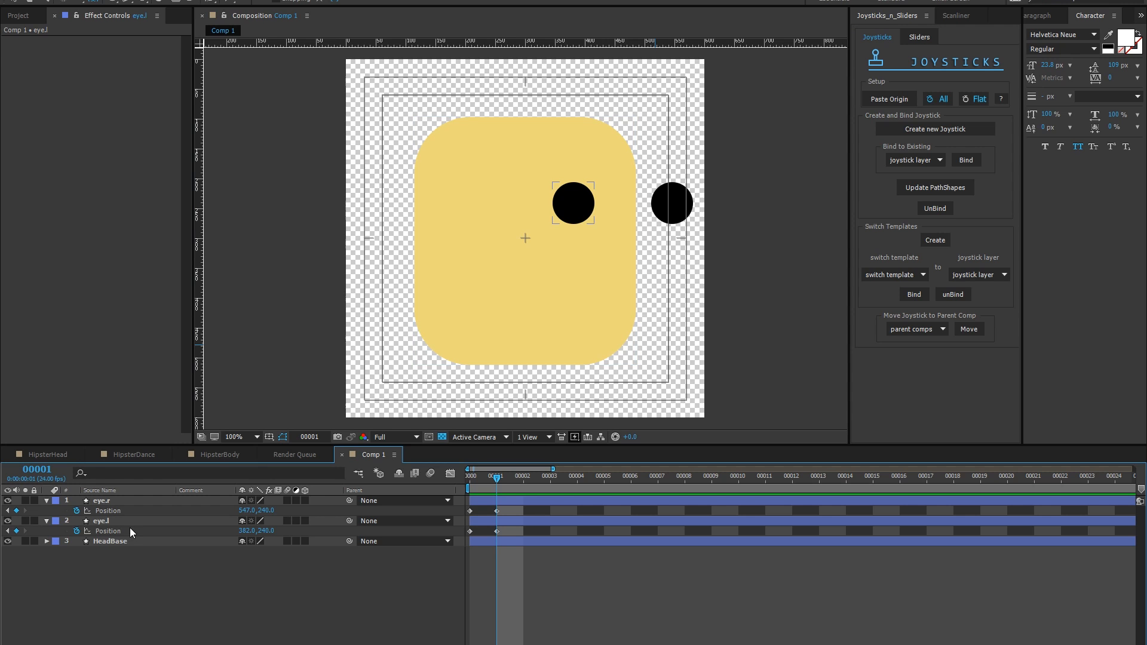
key(Page_Down)
click(85, 519)
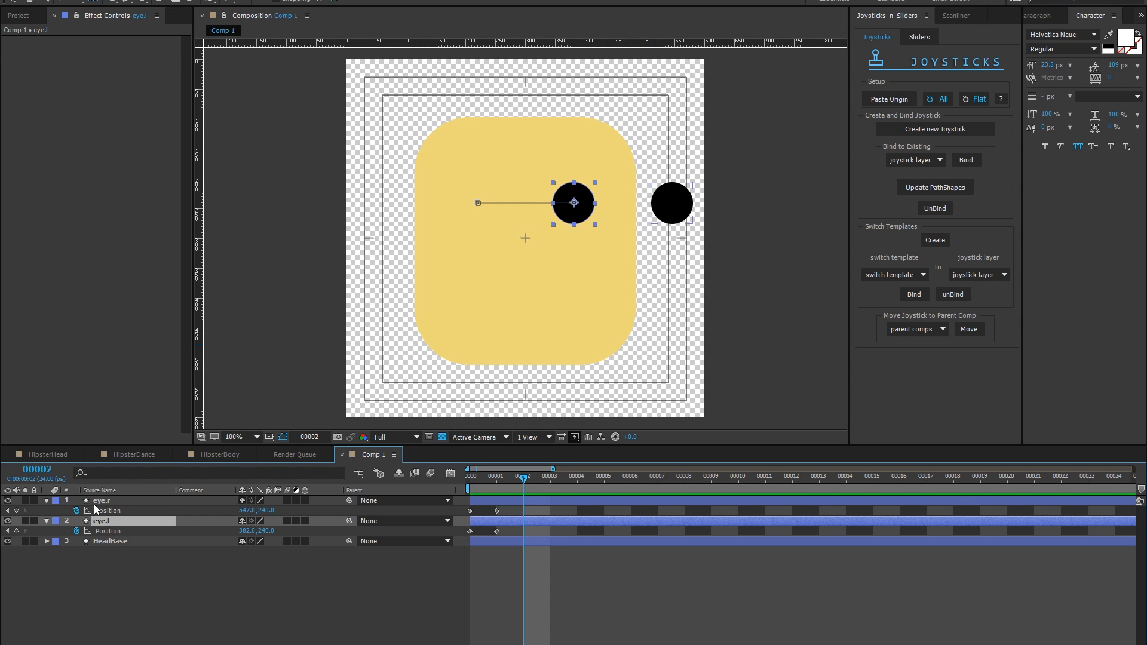
shift+click(102, 501)
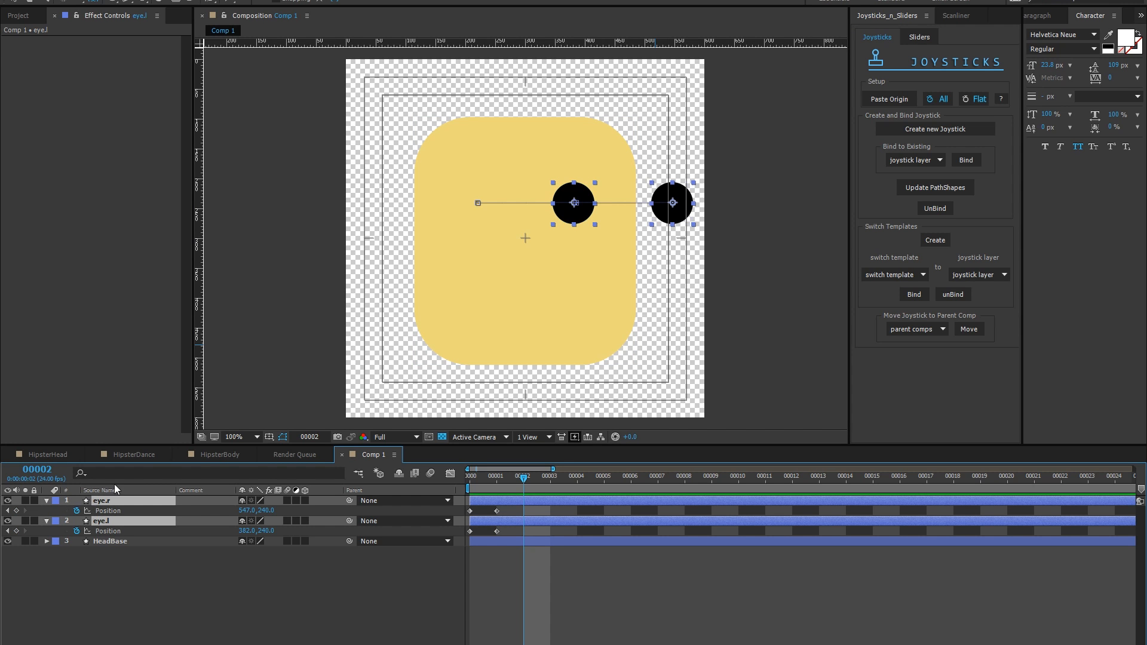
click(884, 99)
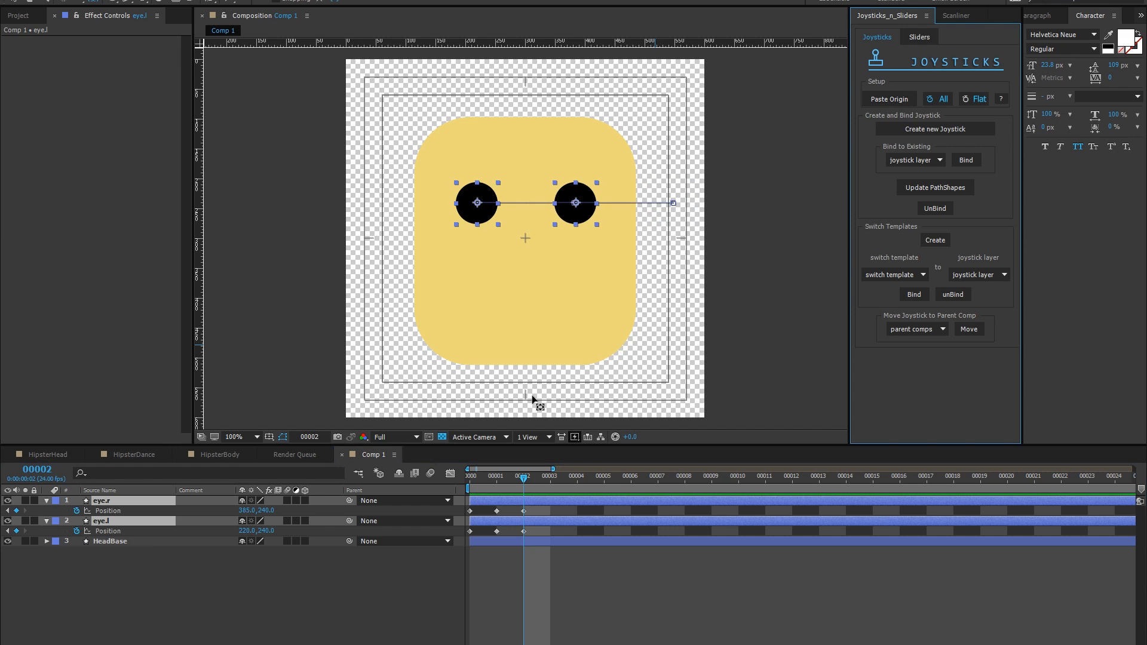
drag(250, 511, 141, 514)
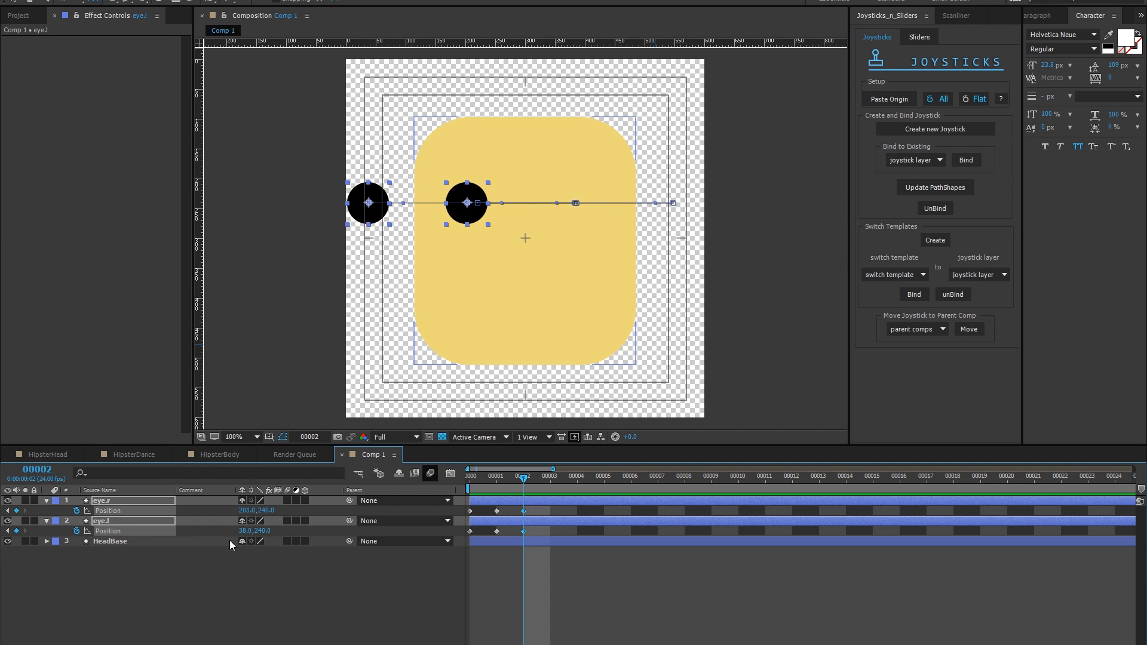
- At frame 3, paste the origin pose on both eyes and raise them to Y position 161
key(Page_Down)
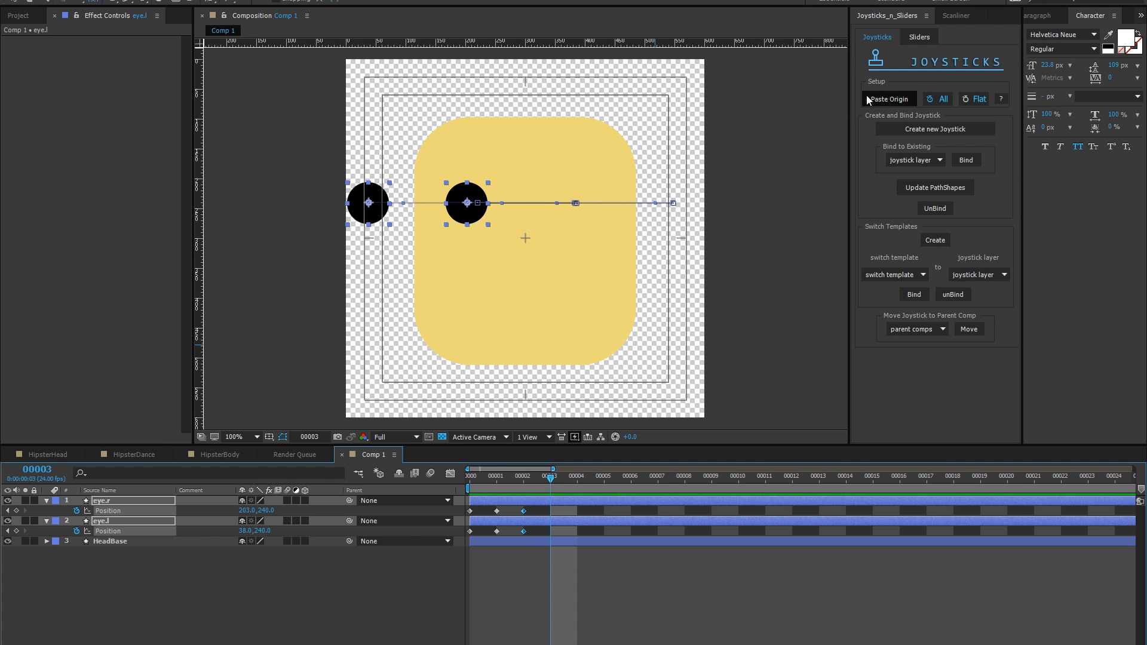
click(889, 99)
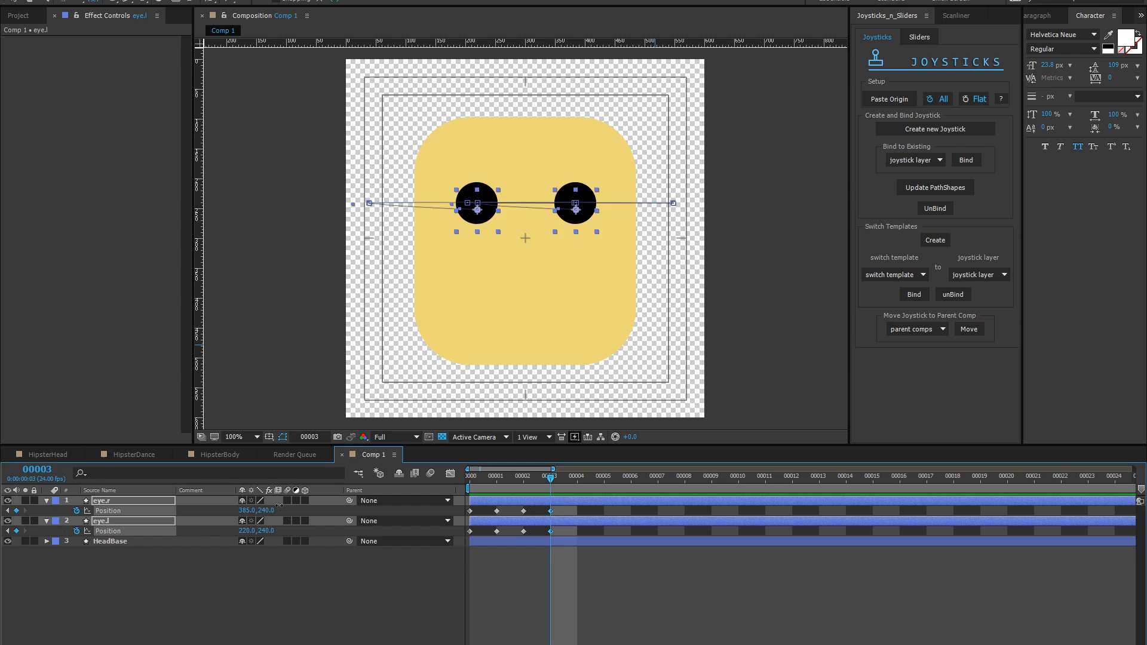
drag(266, 513, 219, 513)
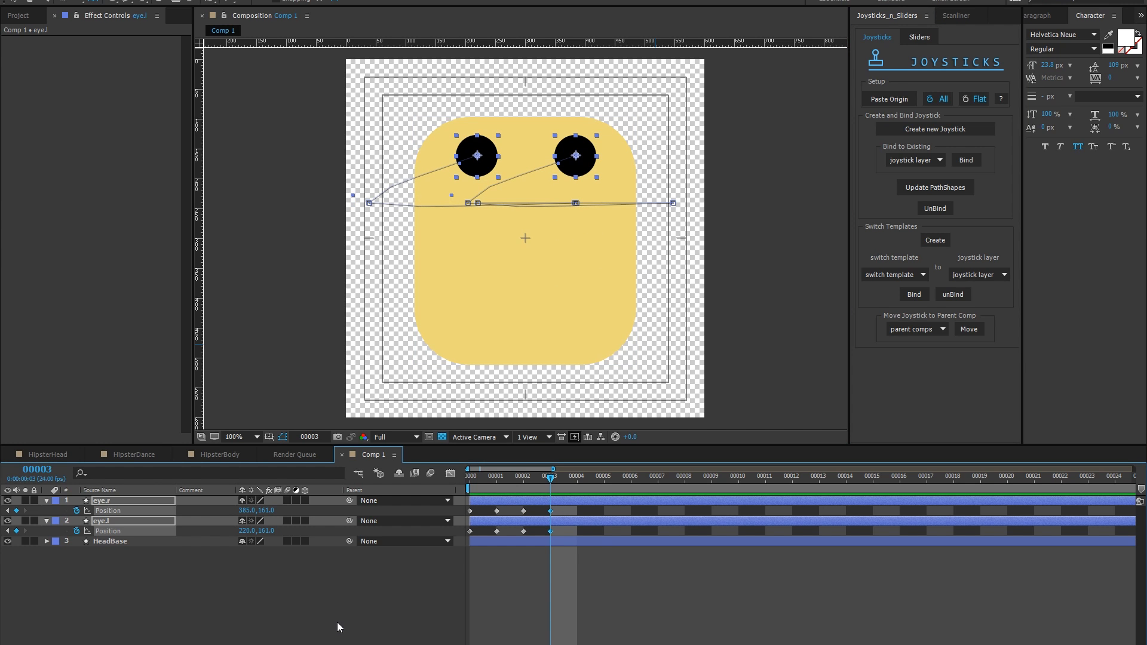
- At frame 4, paste the origin pose on both eyes and lower them to Y position 337
key(Page_Down)
click(883, 99)
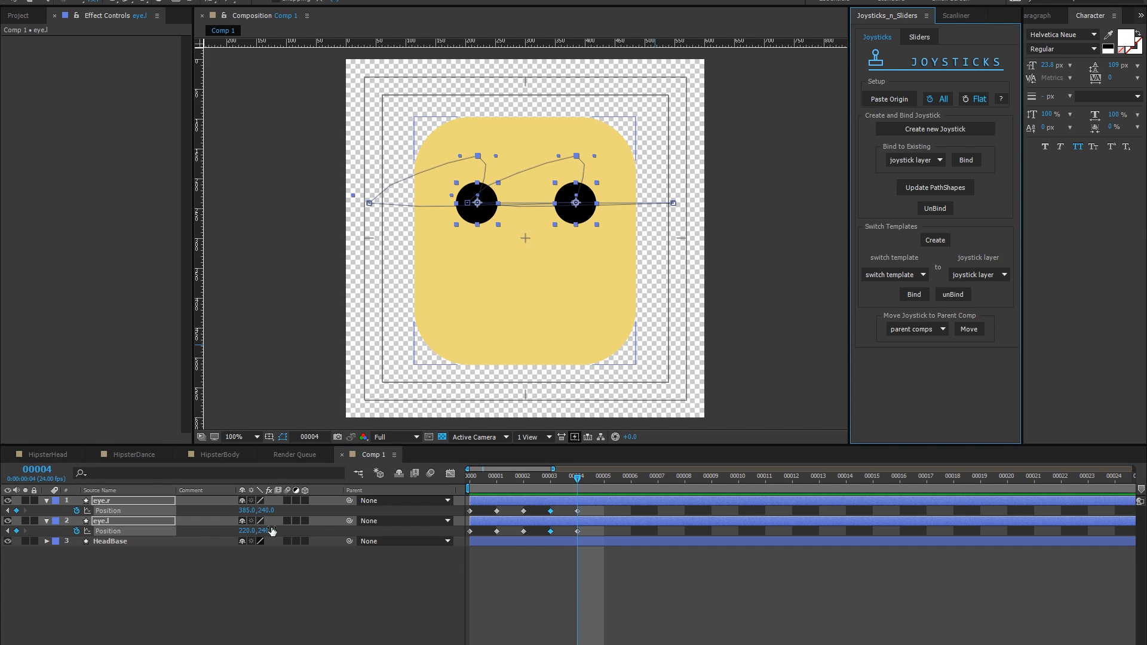
drag(264, 512, 350, 492)
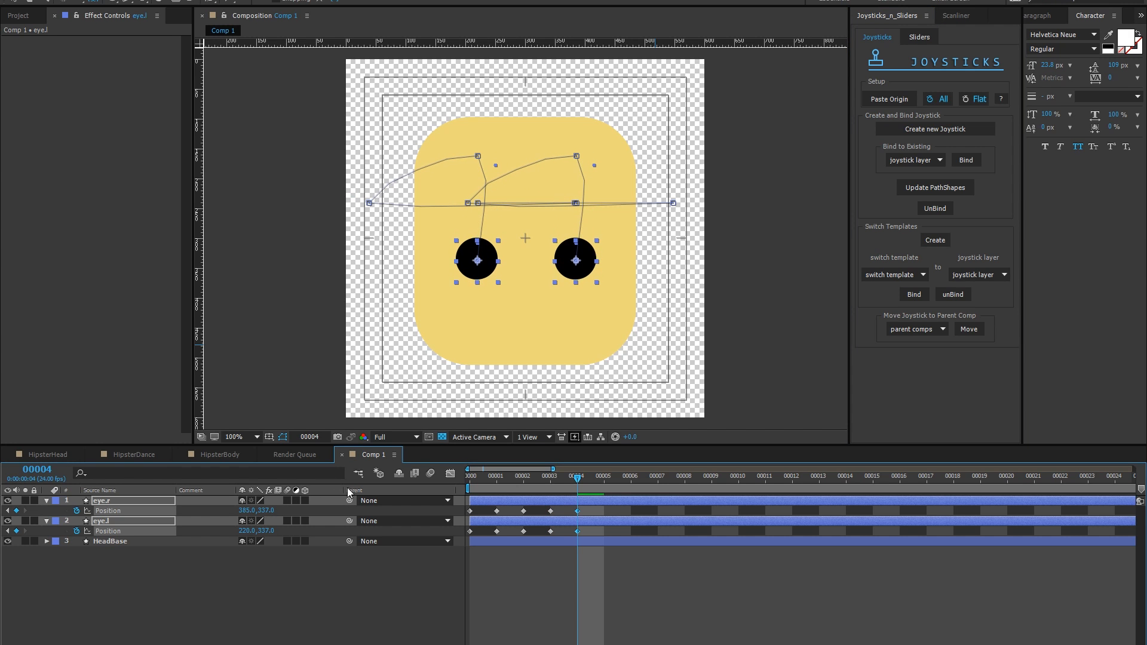
- Shift all Position keyframes of eye.l and eye.r down together by 20 px
key(F2)
click(107, 531)
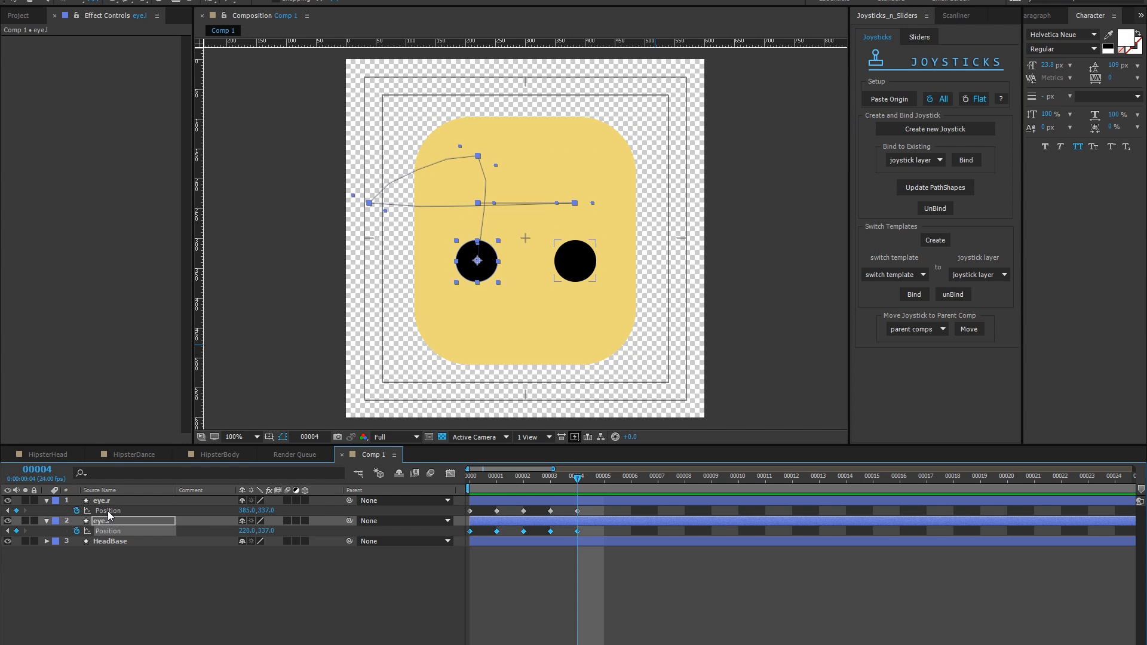
shift+click(108, 511)
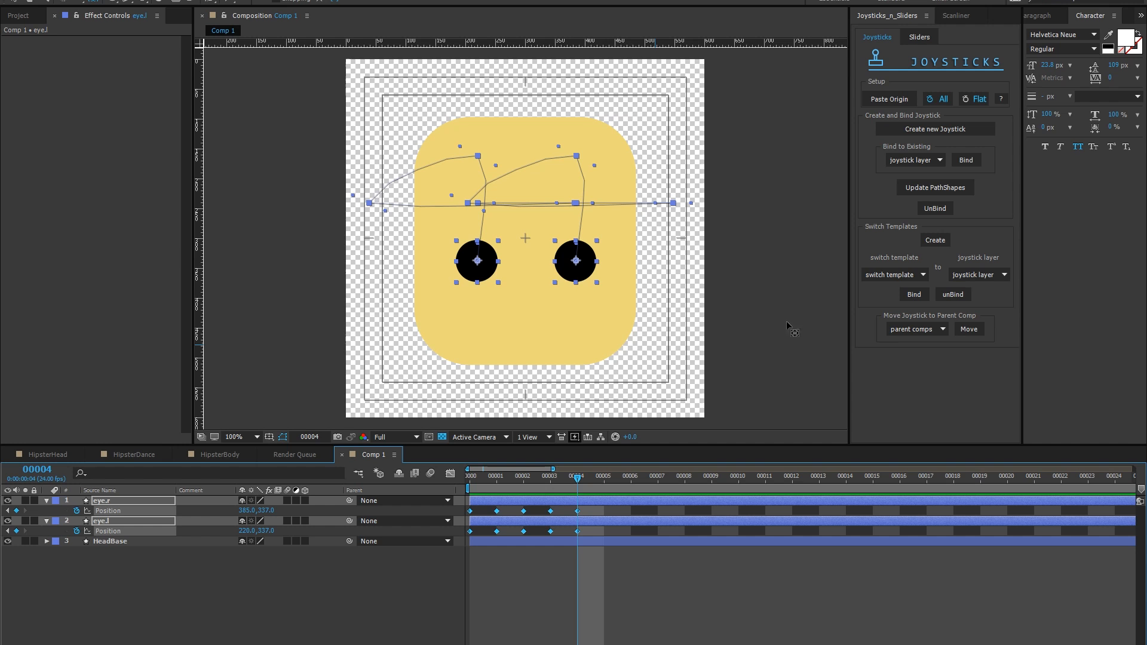
key(shift+Down)
key(shift+Down)
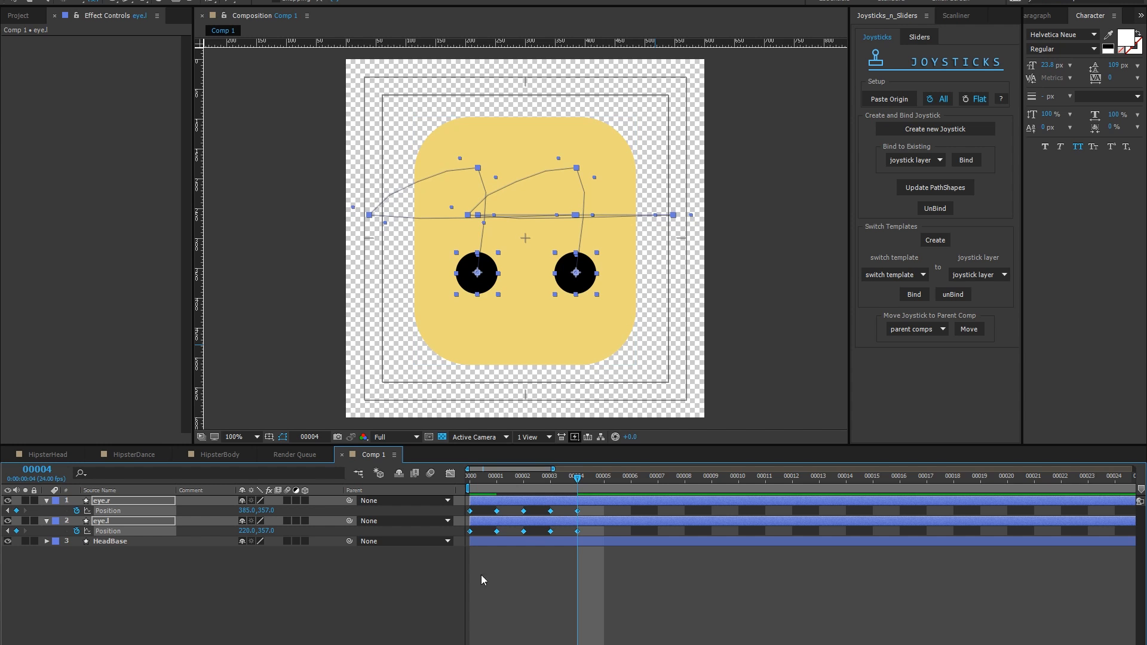
click(318, 602)
- Raise both eyes at frame 4 to Y position 323
click(101, 502)
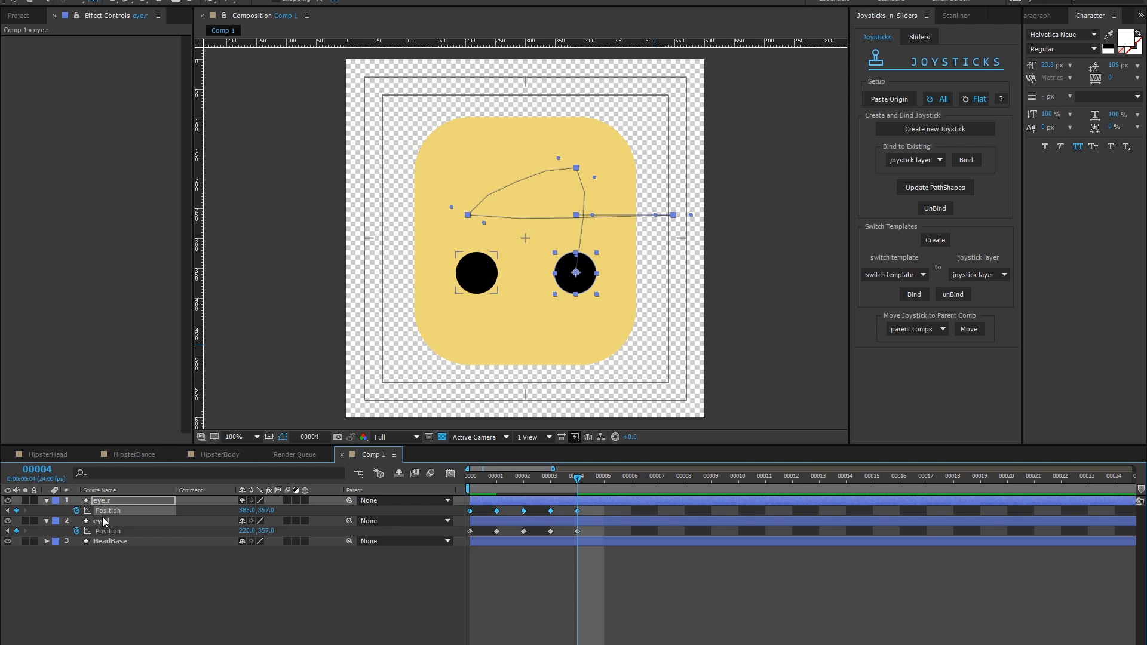
click(105, 519)
ctrl+click(102, 501)
drag(266, 511, 246, 511)
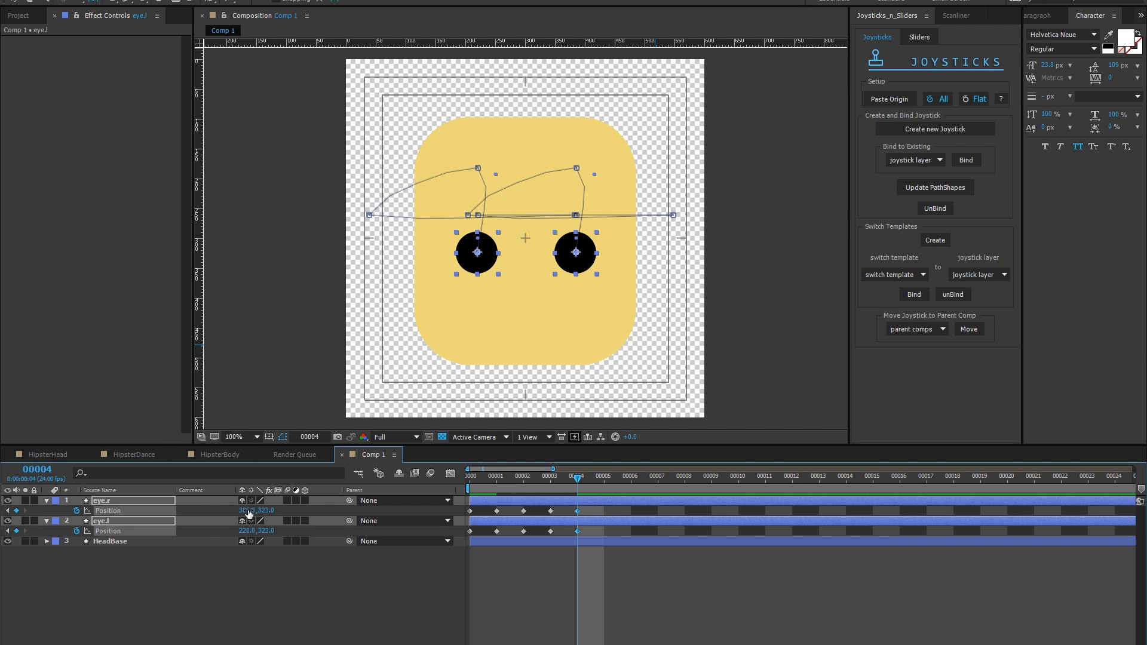
- Lower both eyes slightly at frame 3, then scrub through the poses back to frame 0
key(Page_Up)
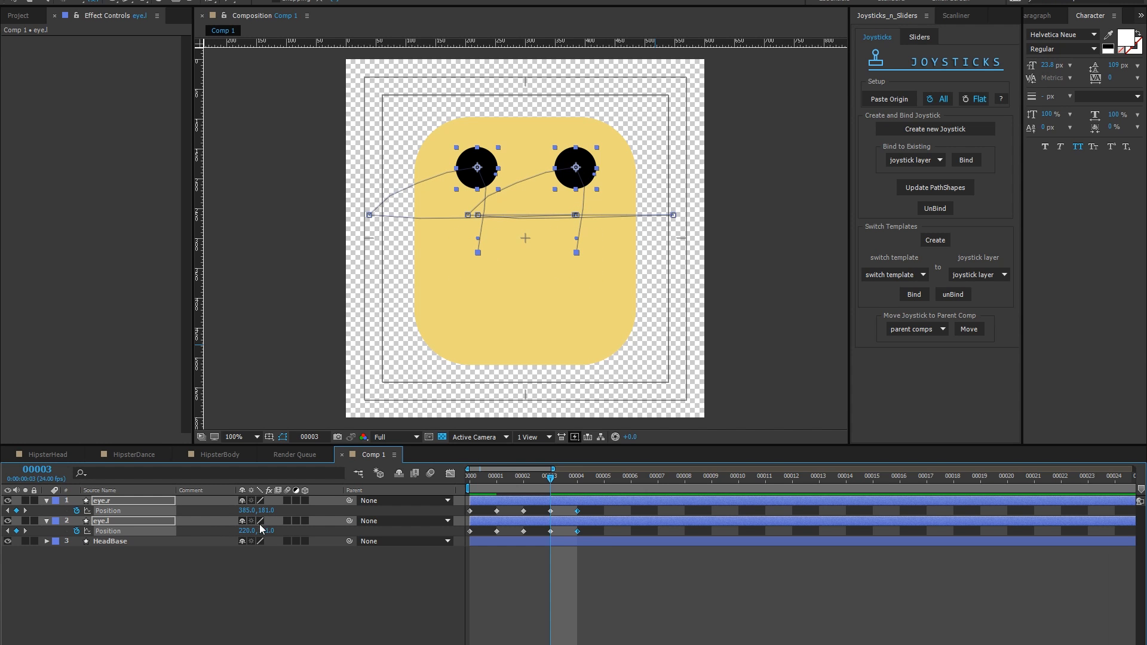
drag(267, 510, 282, 512)
click(389, 514)
drag(522, 487, 364, 482)
click(146, 521)
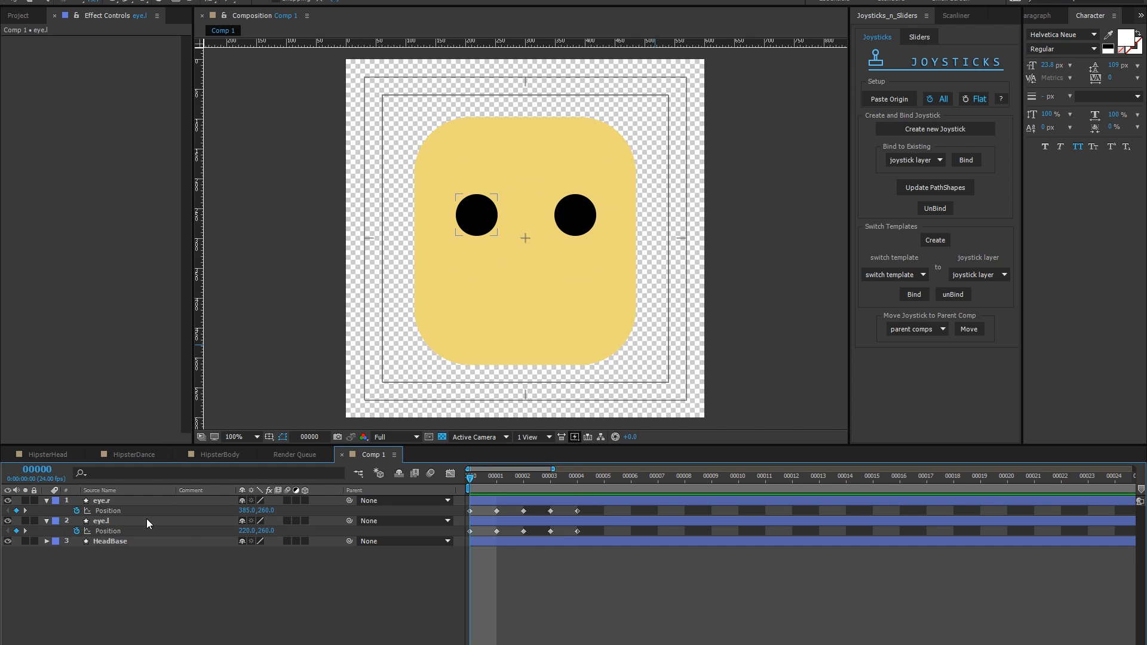
- Duplicate HeadBase, place the copy above the eye layers with Stencil Alpha blending, and scrub the poses to check the masking
click(121, 540)
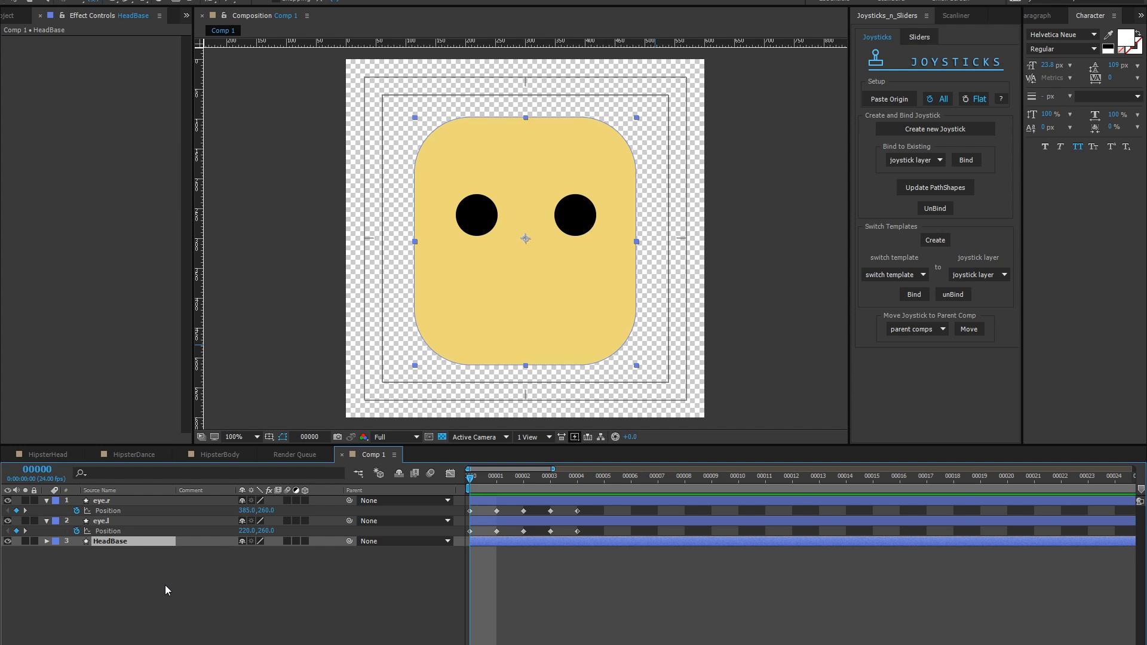
key(ctrl+d)
drag(144, 541, 126, 501)
key(F4)
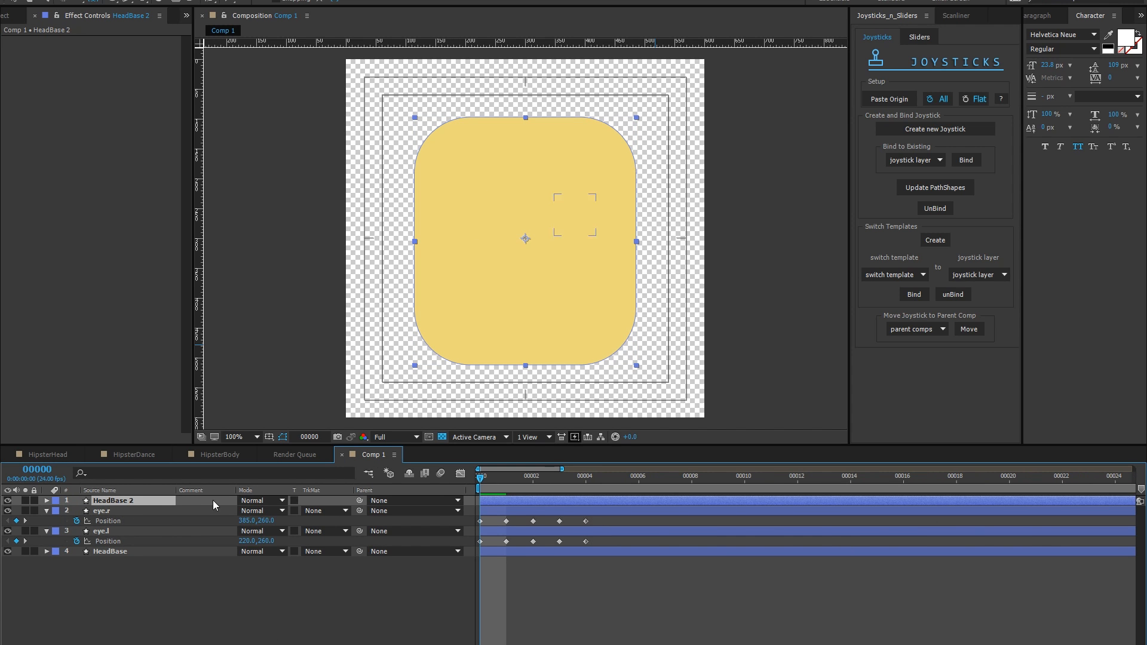
click(258, 501)
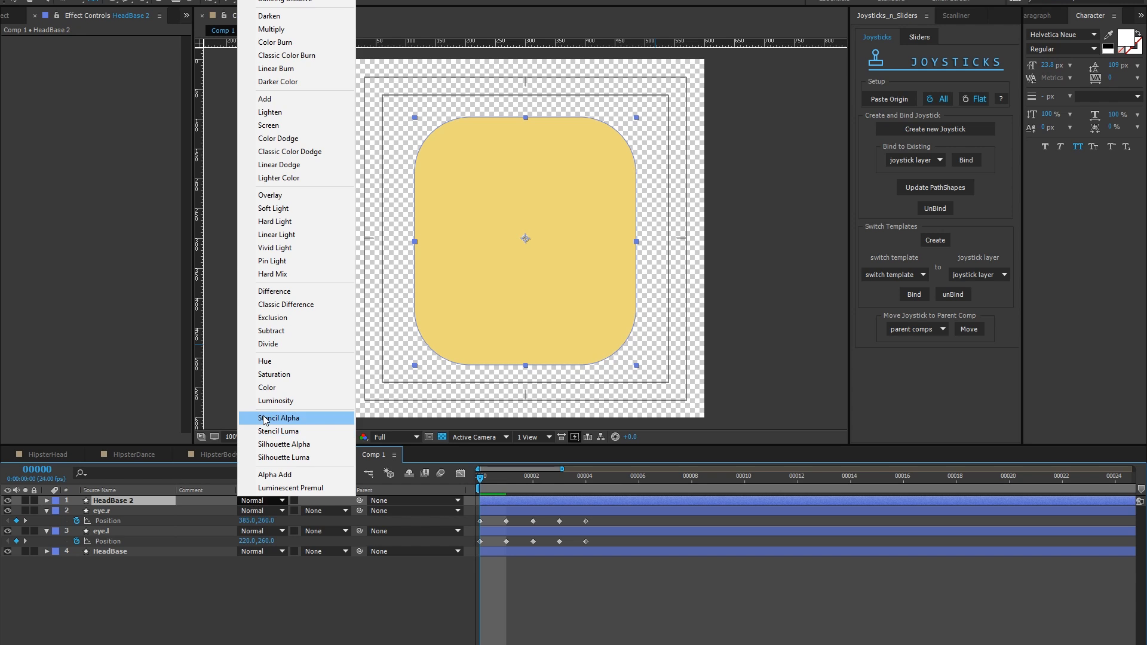
click(265, 418)
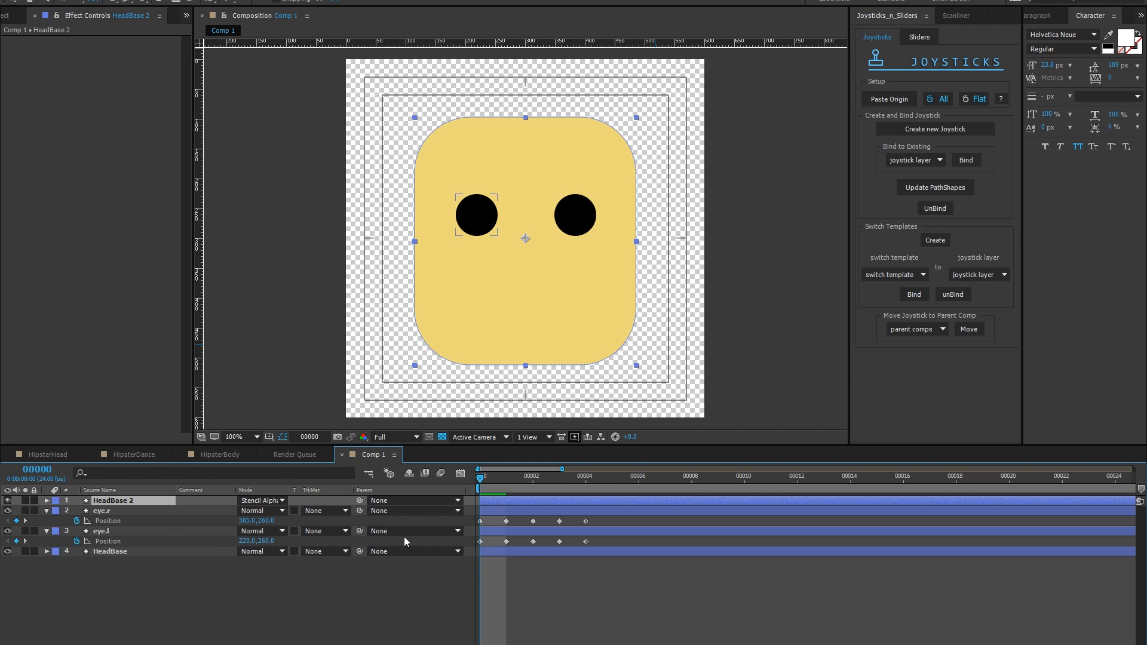
mouse_move(490, 472)
mouse_down()
mouse_move(604, 477)
mouse_move(479, 477)
mouse_up()
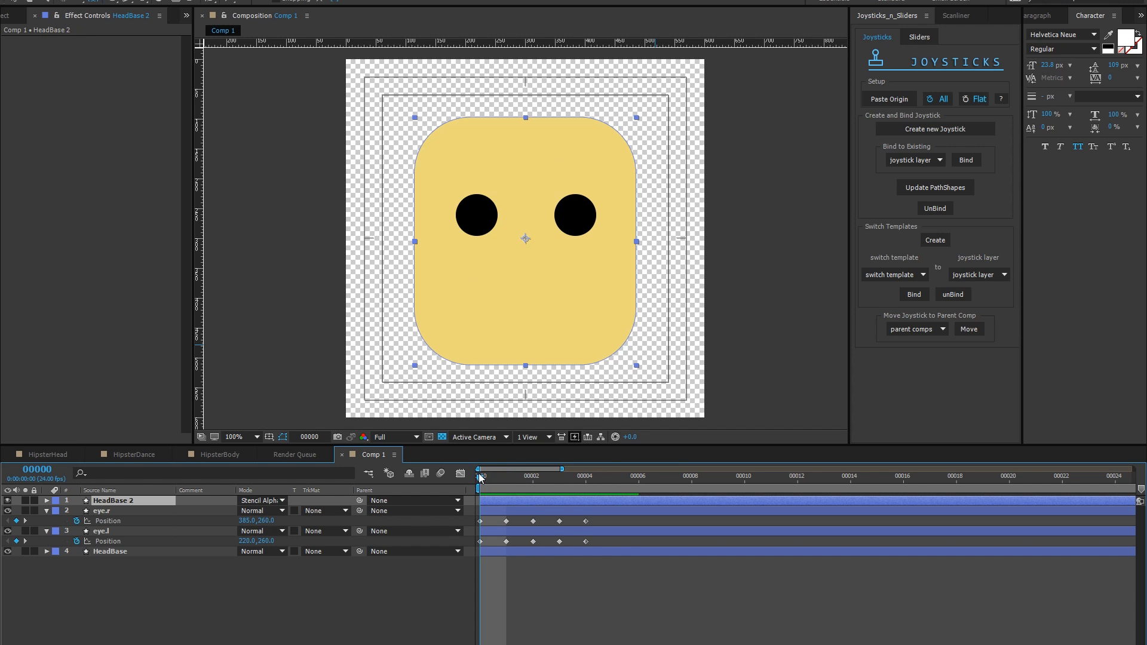
- Create a new joystick named HeadRotation from the eye.l and eye.r layers
click(117, 531)
ctrl+click(113, 511)
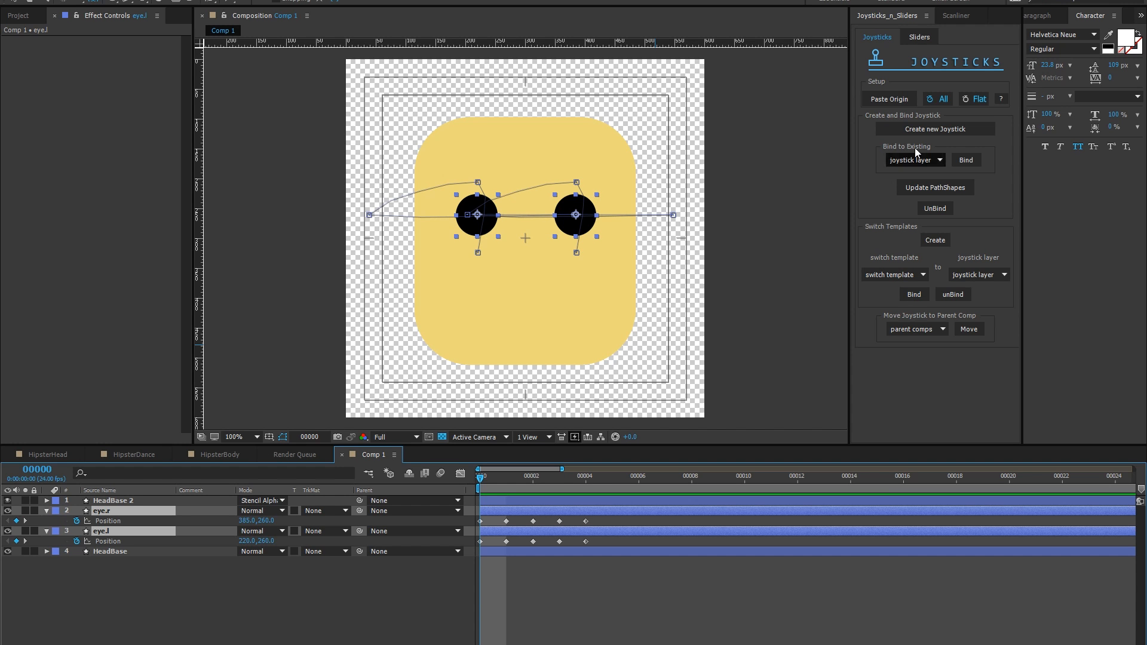
click(920, 127)
text(HeadRotatio)
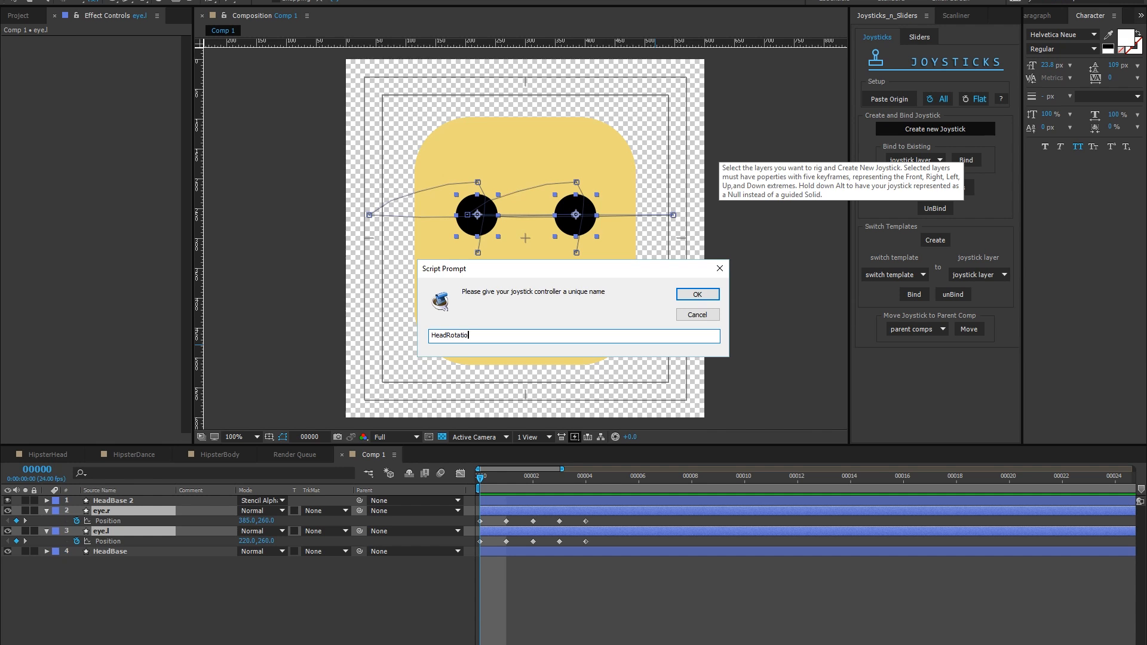
text(n)
key(Return)
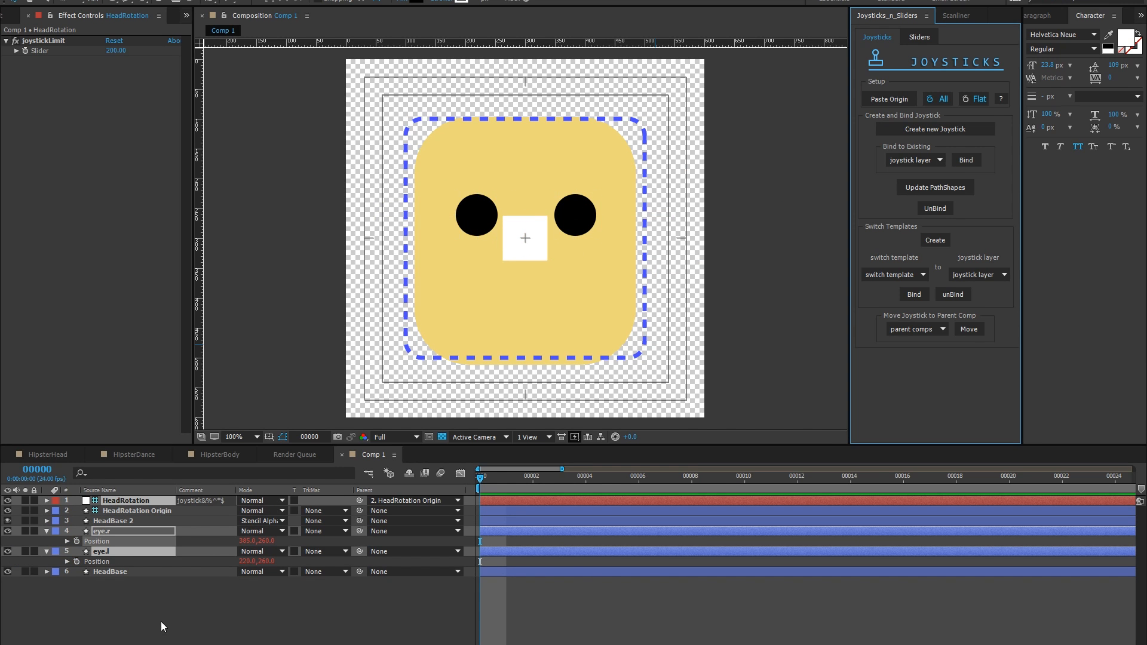
- Set the HeadRotation joystickLimit slider to 115 and move HeadRotation Origin to the lower-left corner of the composition
click(126, 509)
drag(457, 309, 404, 362)
click(126, 499)
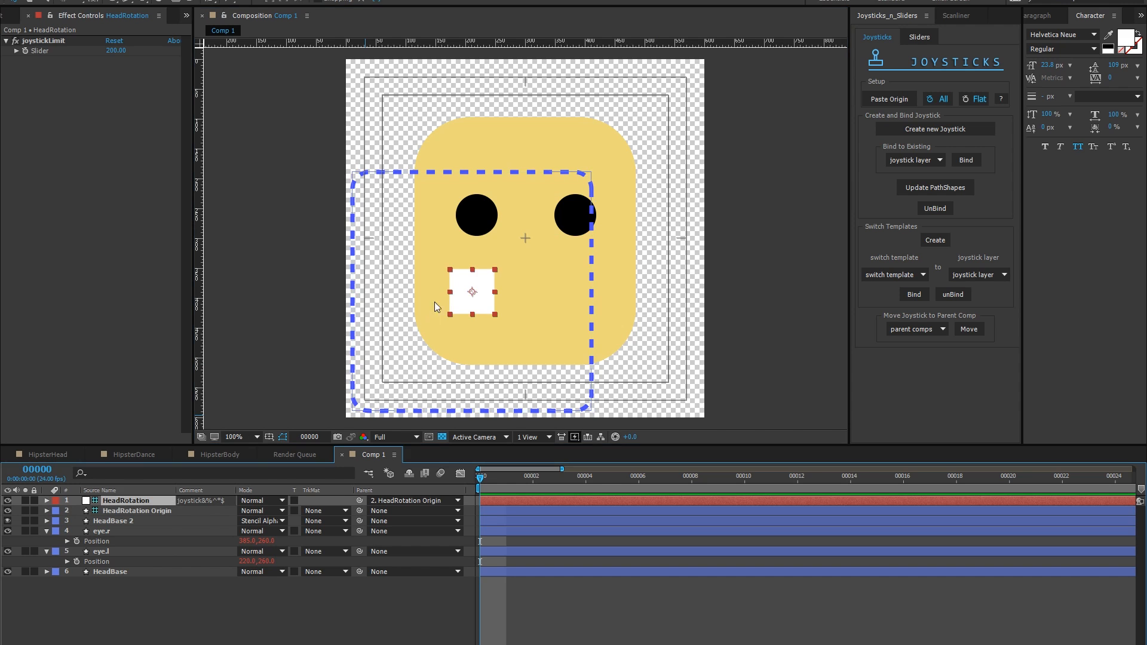
drag(109, 52, 48, 90)
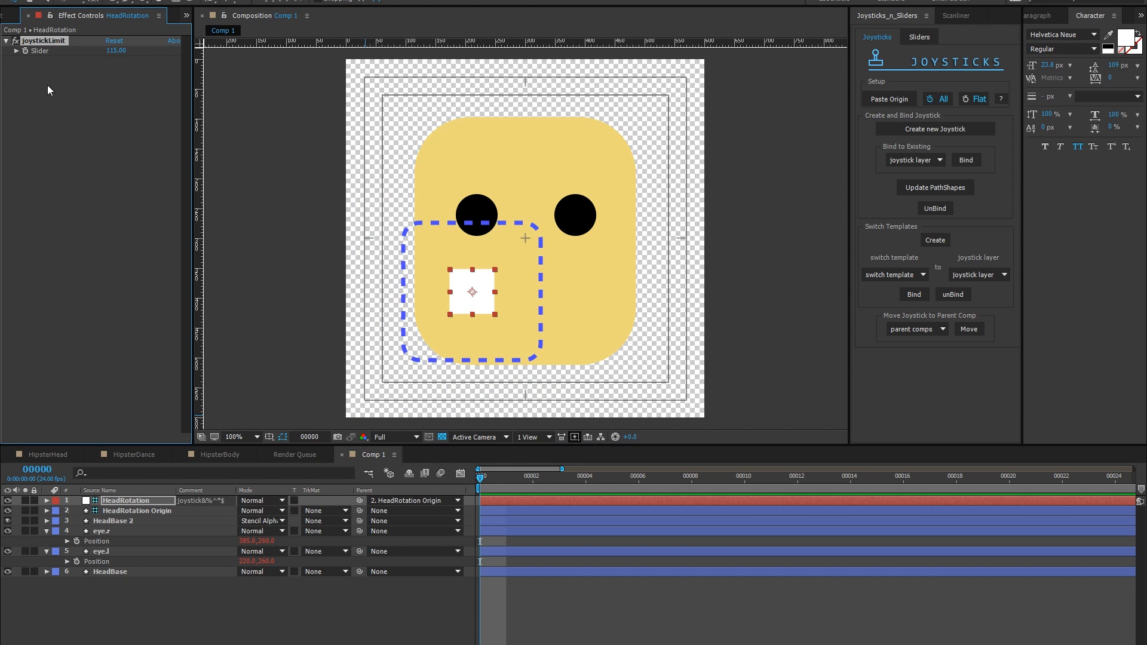
click(128, 510)
drag(429, 325, 377, 386)
- Move the HeadRotation controller to test the eye motion, then unbind the joystick to restore the eye keyframes
click(111, 494)
click(113, 500)
drag(426, 353, 396, 334)
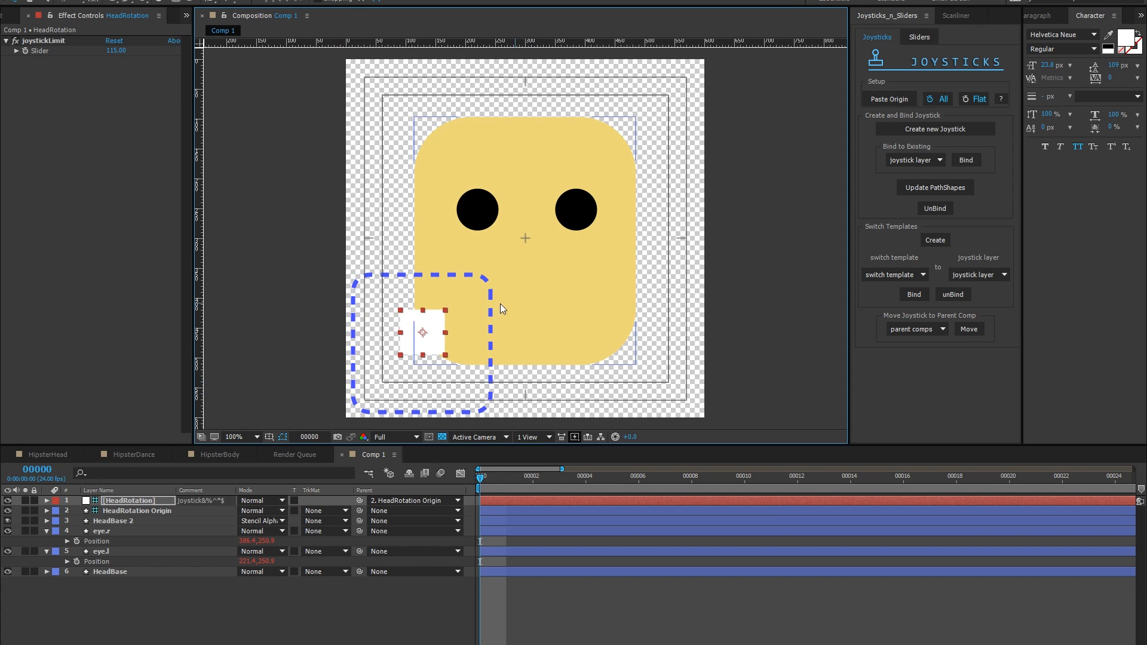
click(925, 208)
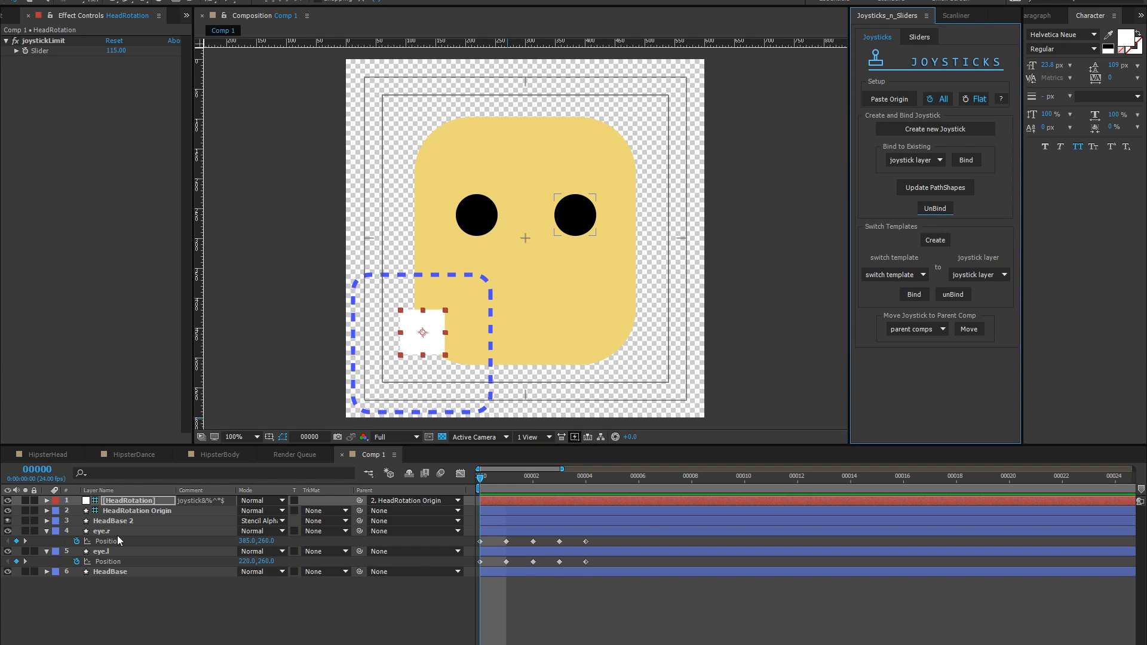
- Draw a black rectangle about 71 by 65 px just below and between the eyes as a new shape layer
click(111, 1)
click(137, 0)
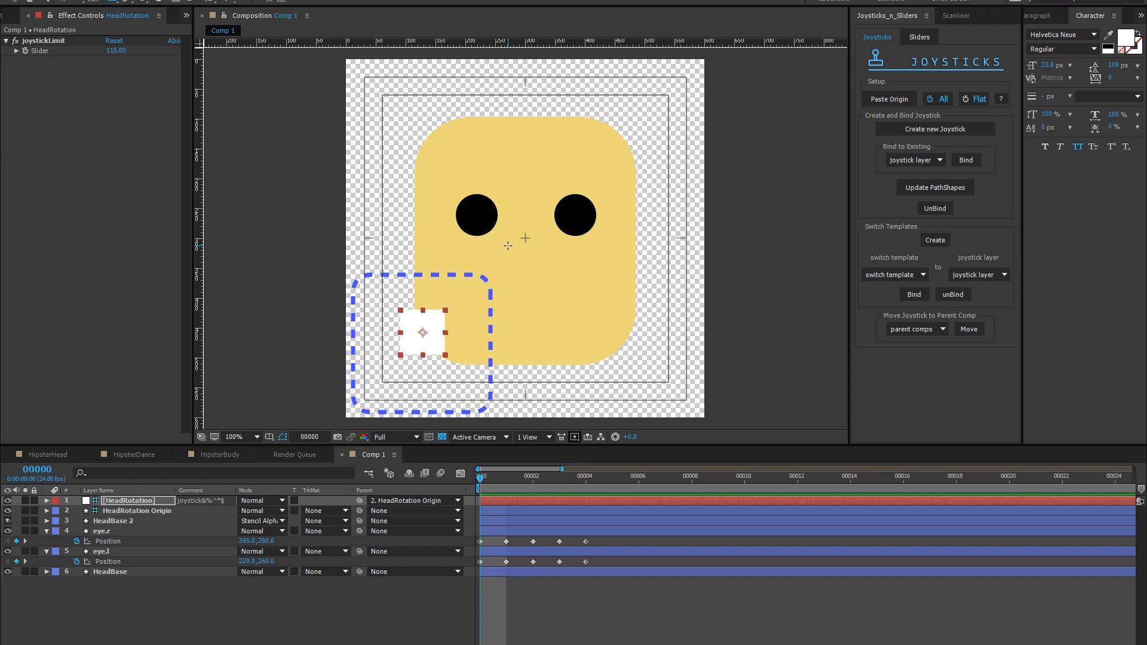
drag(506, 246, 553, 279)
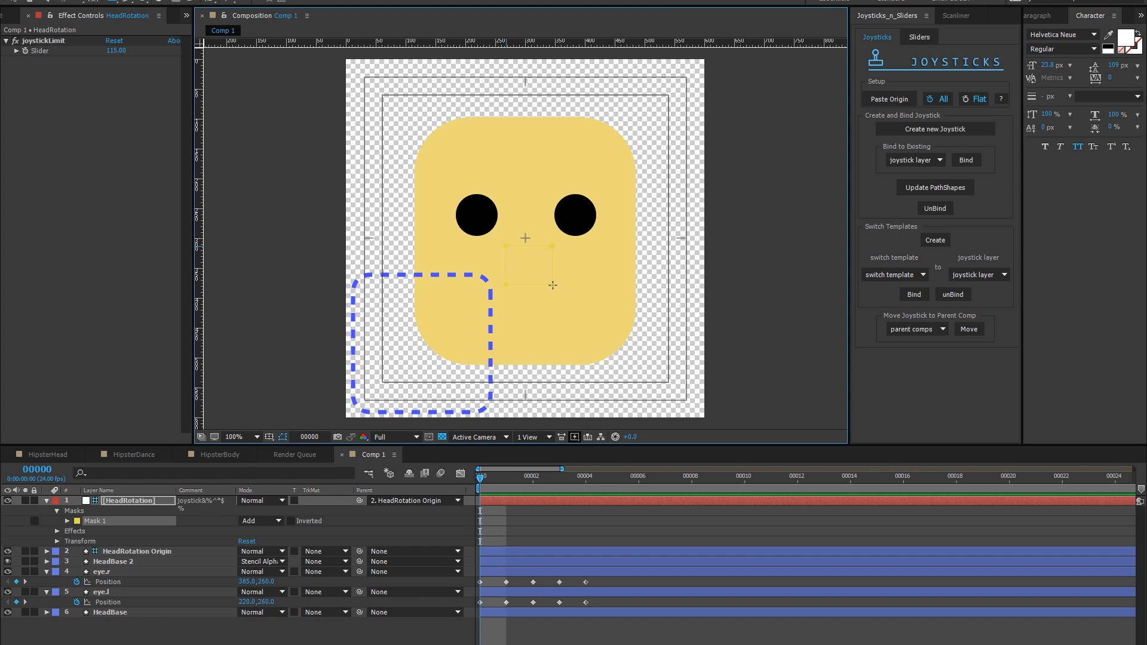
key(ctrl+z)
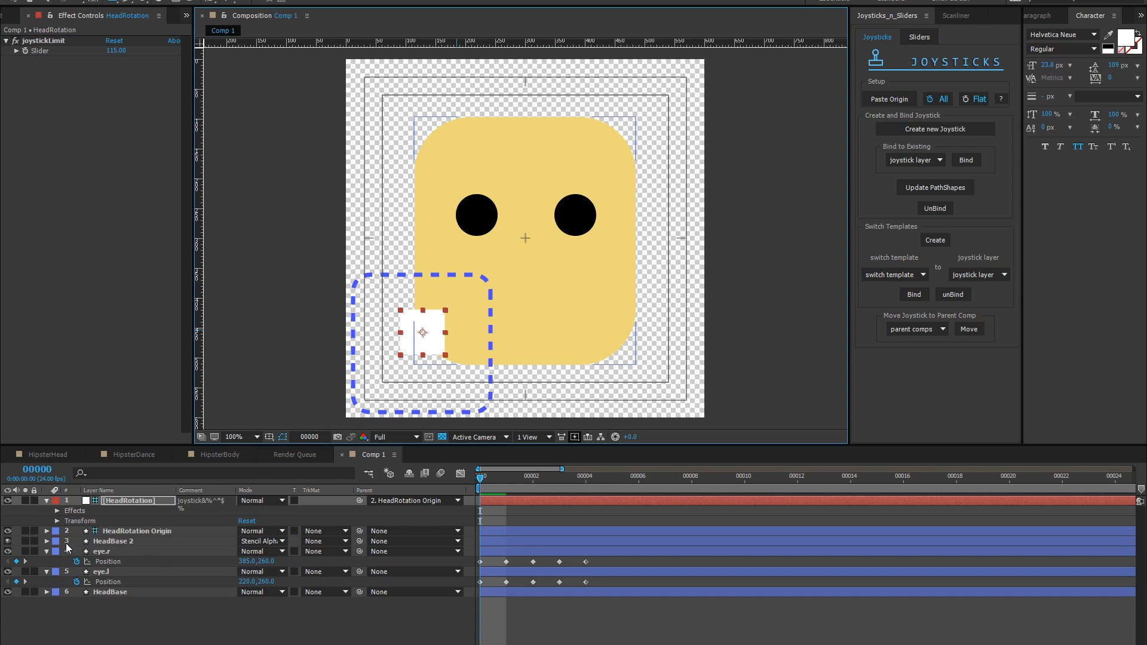
click(114, 618)
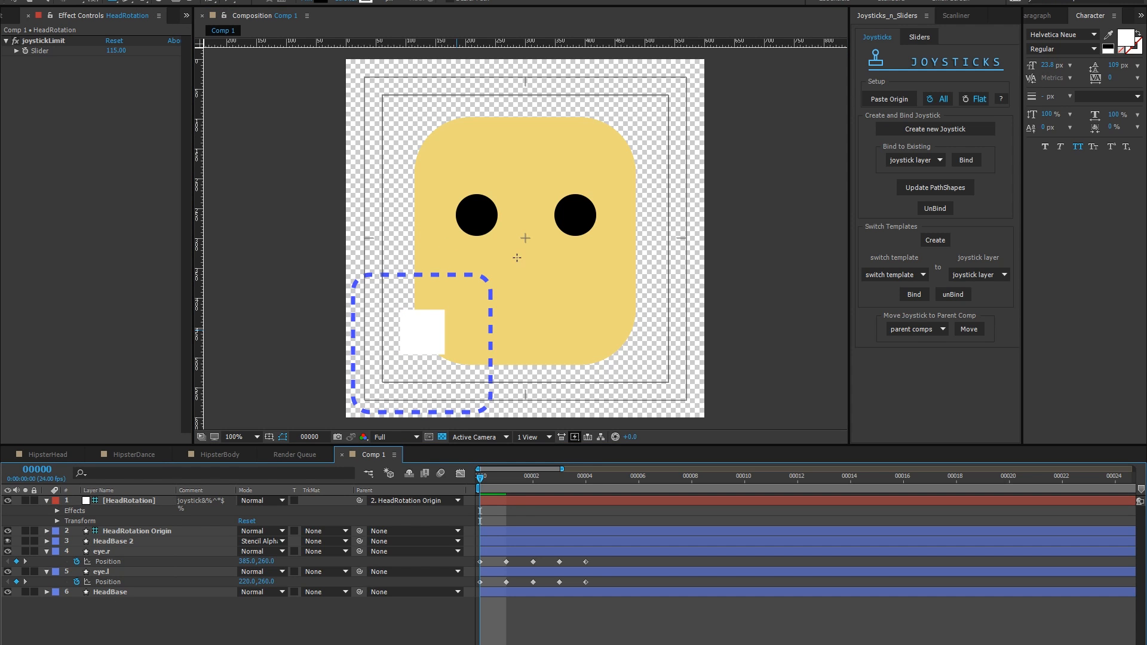
drag(504, 244, 548, 282)
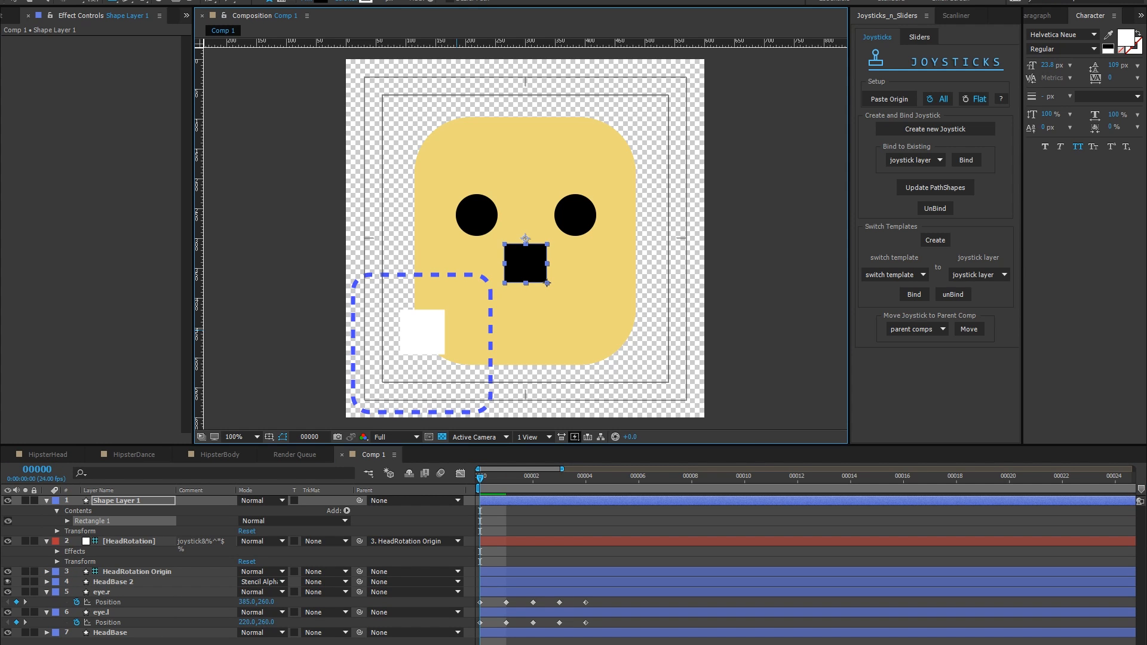
- Rename the new rectangle's shape layer Nose and change its fill color to red
click(131, 501)
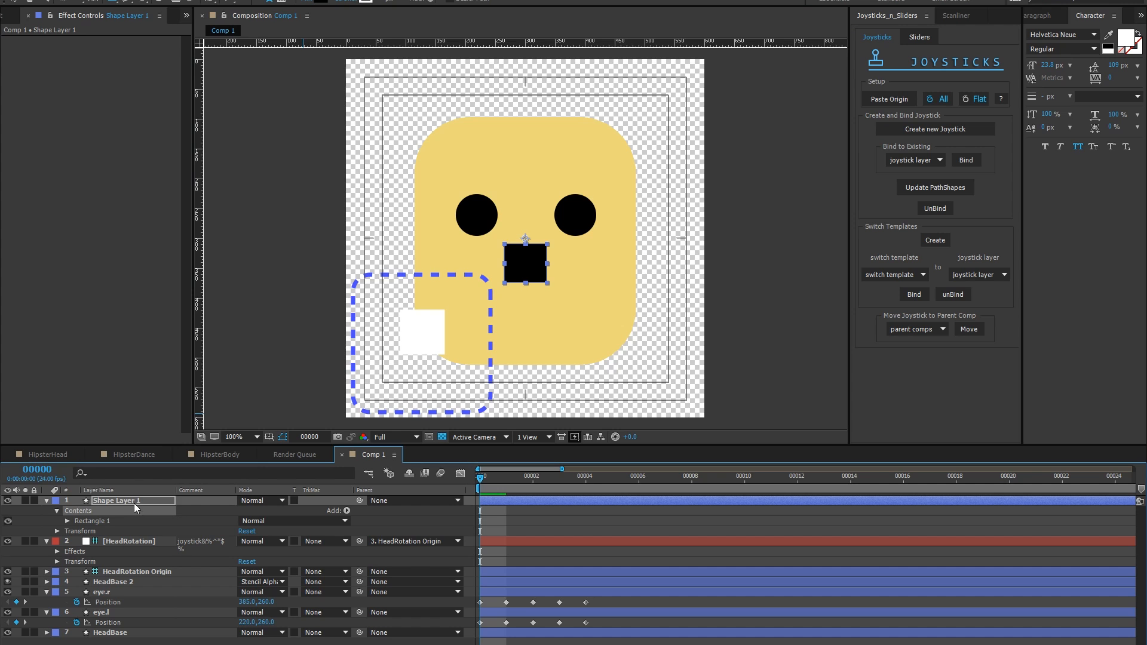
text(Nose)
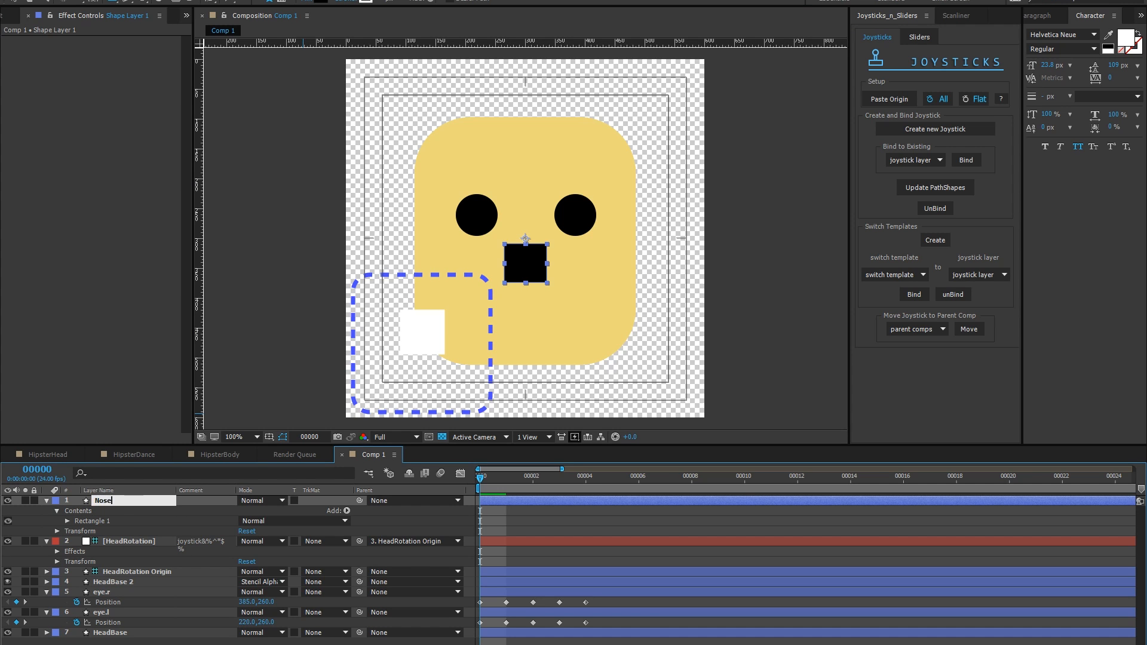
key(Return)
click(314, 3)
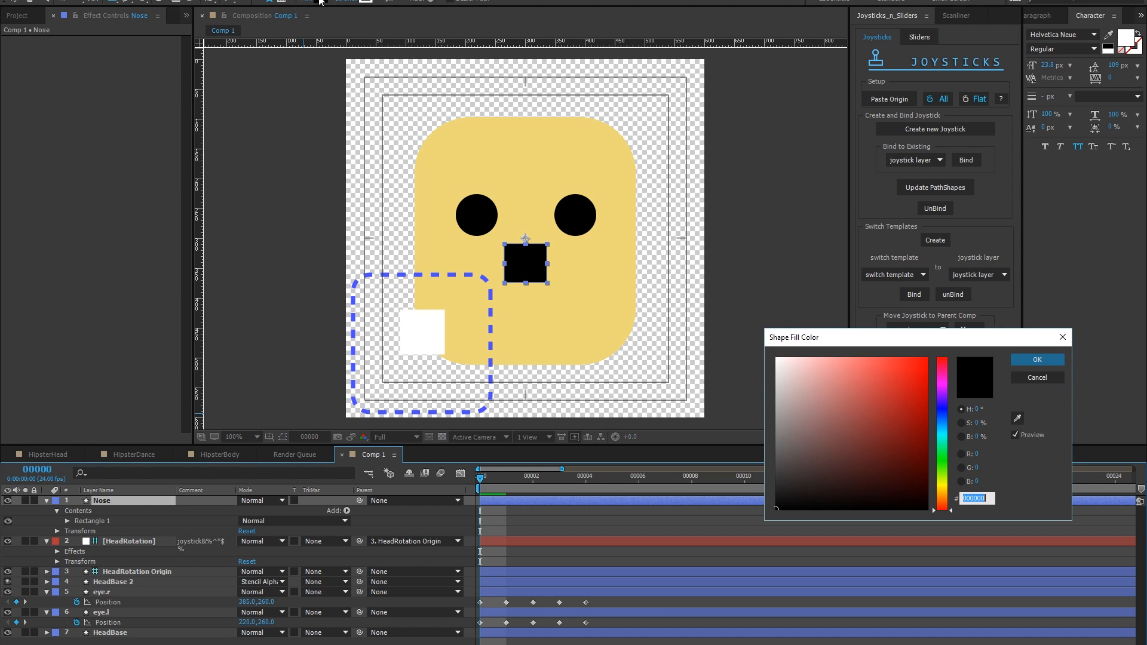
click(893, 398)
click(1038, 359)
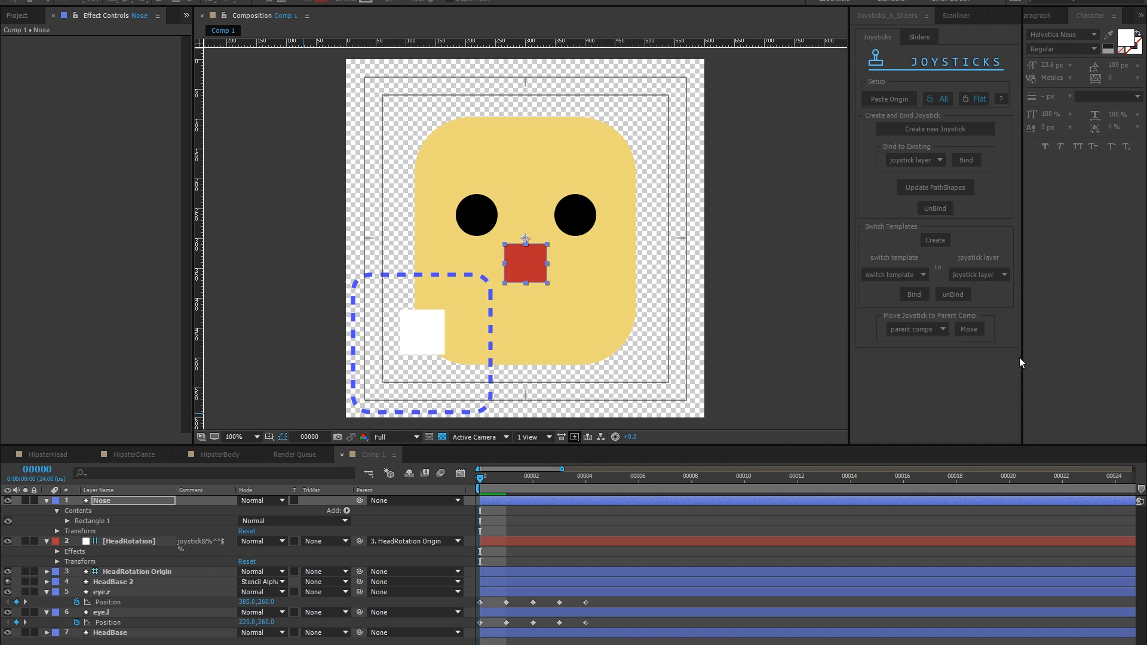
- Round the nose rectangle into a circular shape by setting its Roundness to 40
click(67, 521)
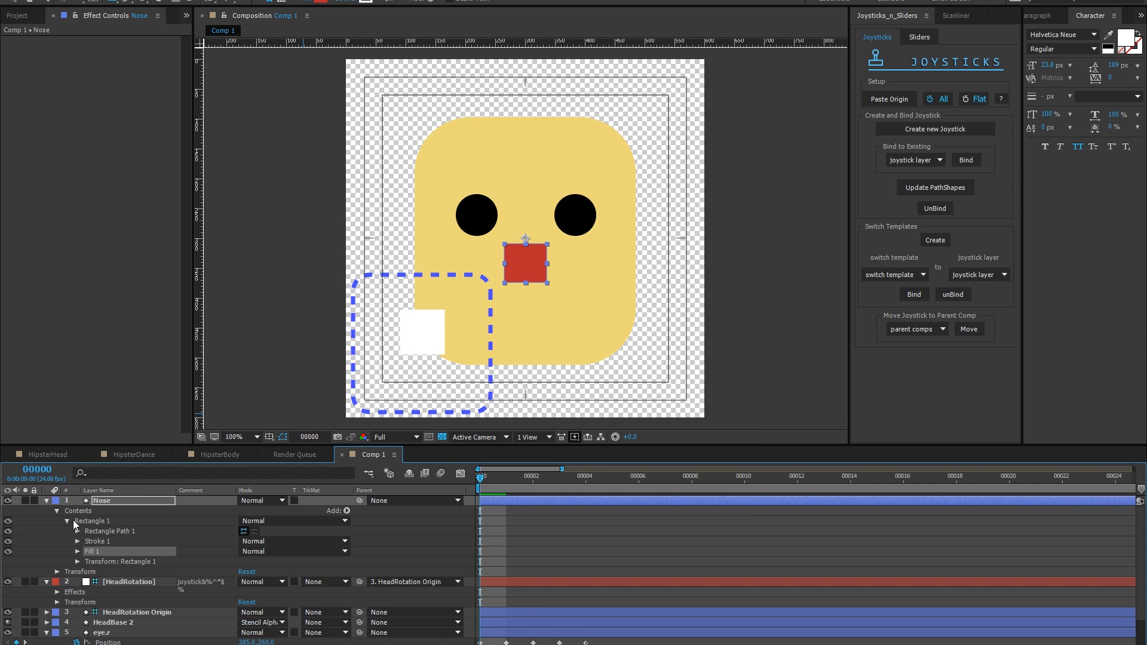
click(77, 531)
drag(239, 562, 277, 563)
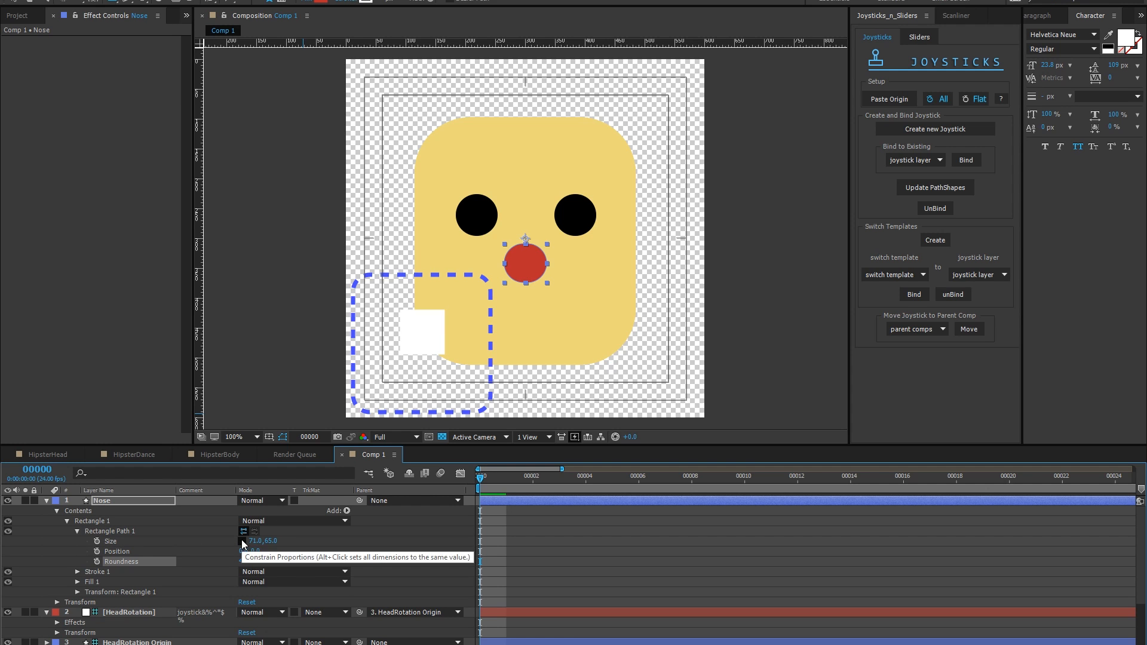
drag(254, 541, 318, 525)
key(ctrl+z)
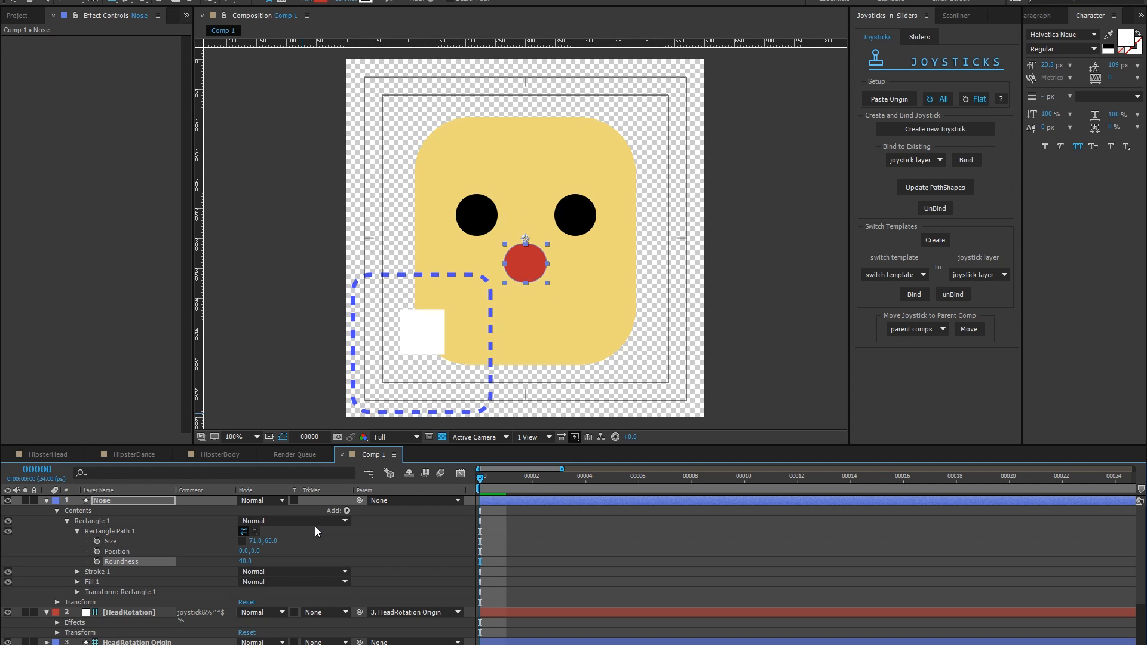
- Add keyframes at frame 0 for the nose's rectangle Size and layer Position
click(97, 541)
click(58, 601)
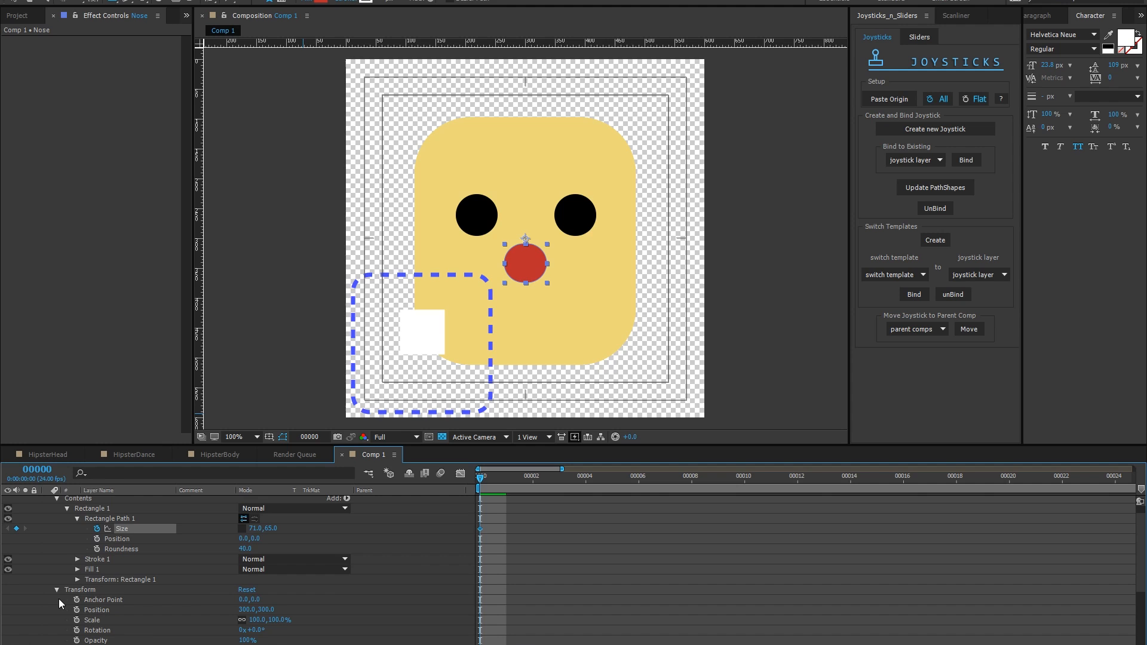
click(76, 610)
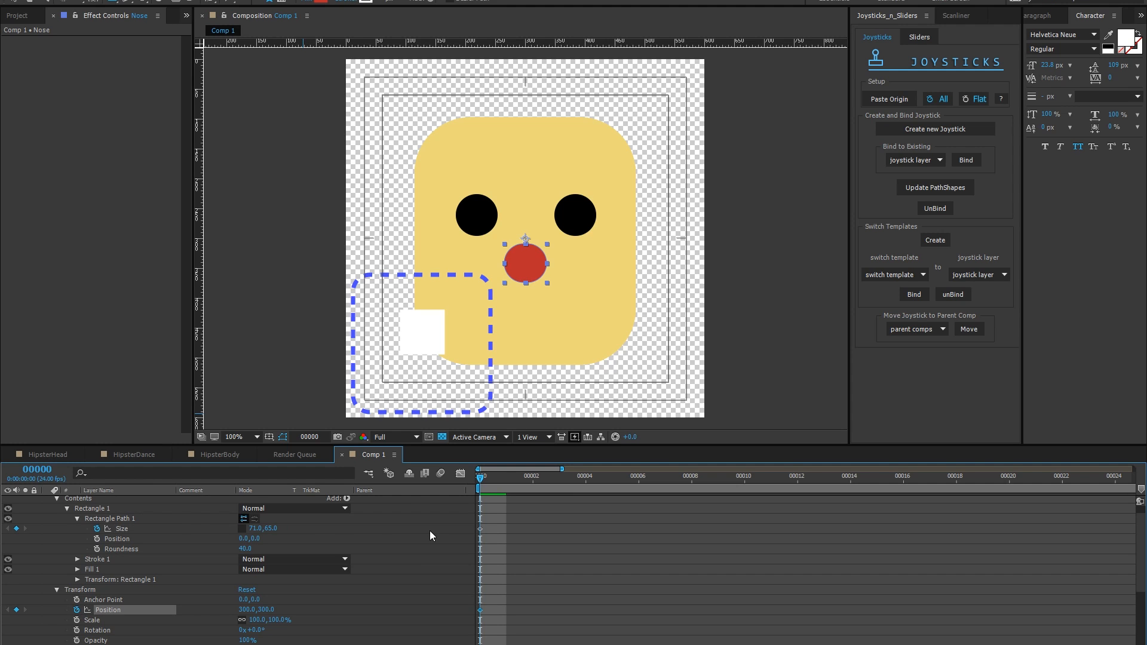
- Move the nose sideways to X position 487 at frame 1, onto the right edge of the head
key(Page_Down)
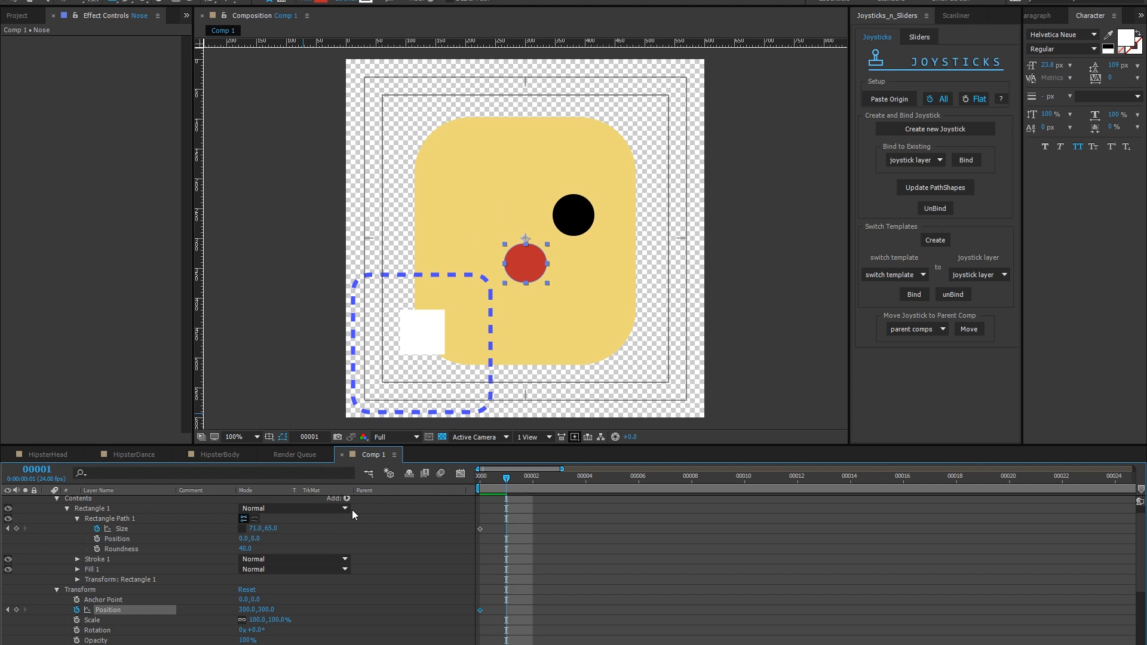
scroll(124, 571, down, 2)
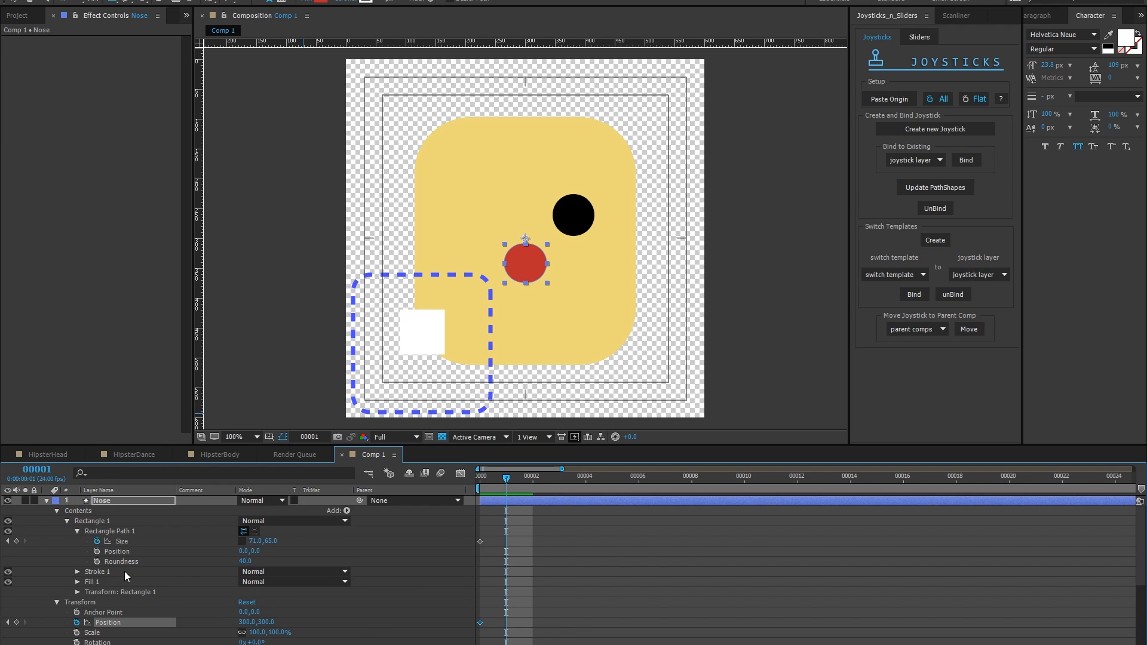
drag(242, 596, 357, 596)
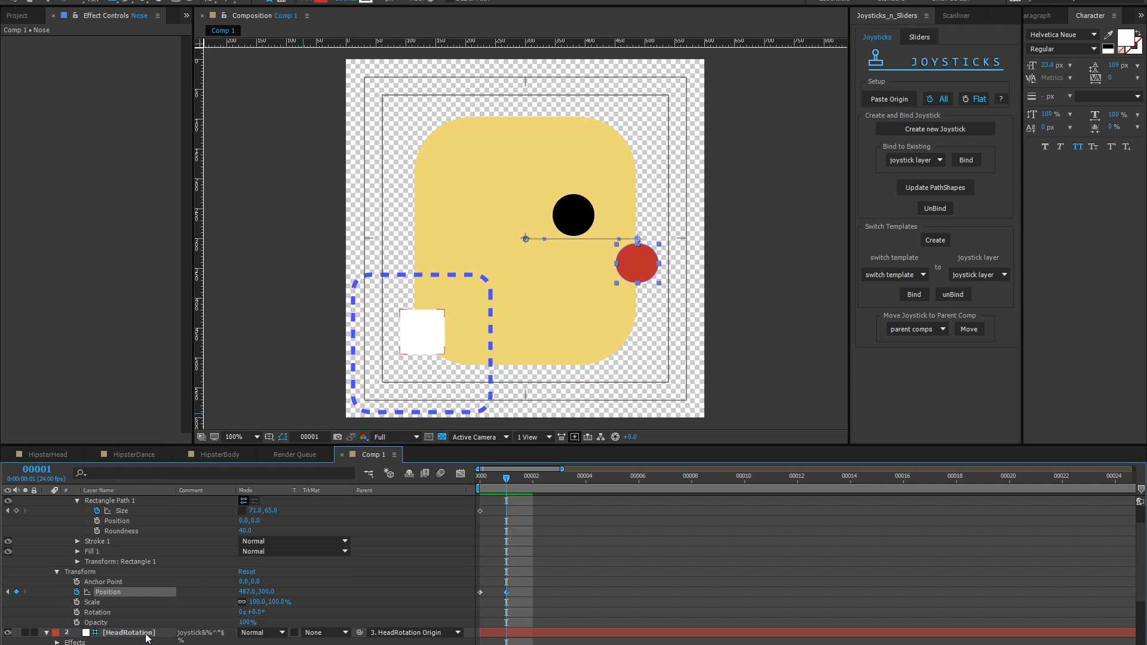
- Reorder the Nose layer so it sits below HeadRotation Origin and directly above HeadBase 2
scroll(145, 633, down, 1)
scroll(185, 606, down, 2)
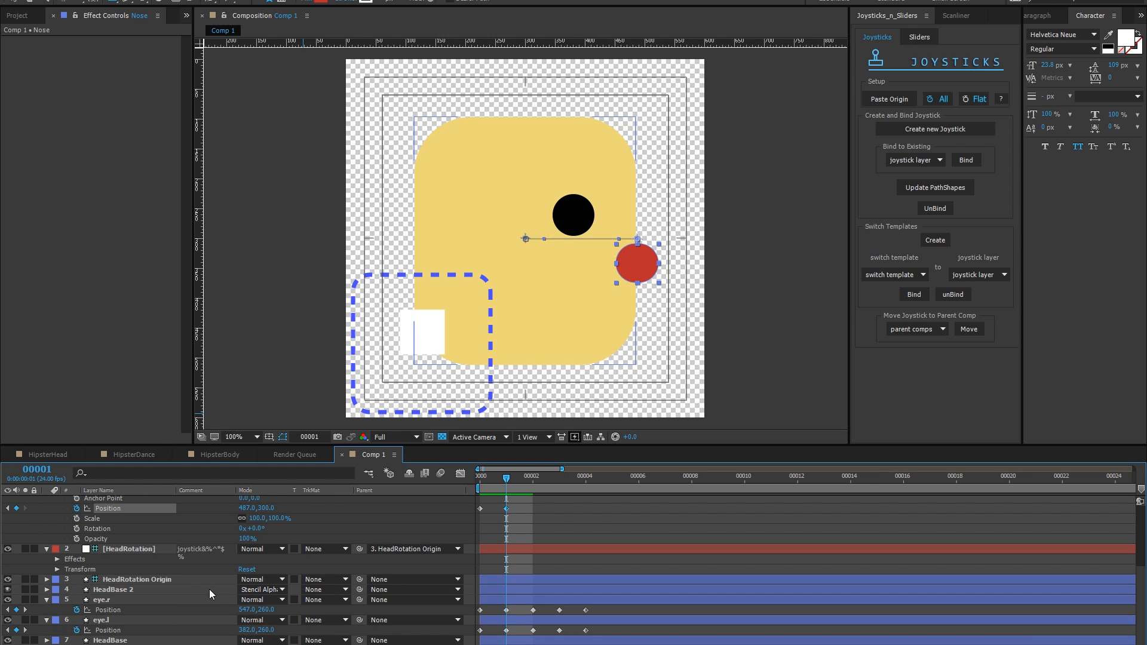
scroll(203, 588, up, 4)
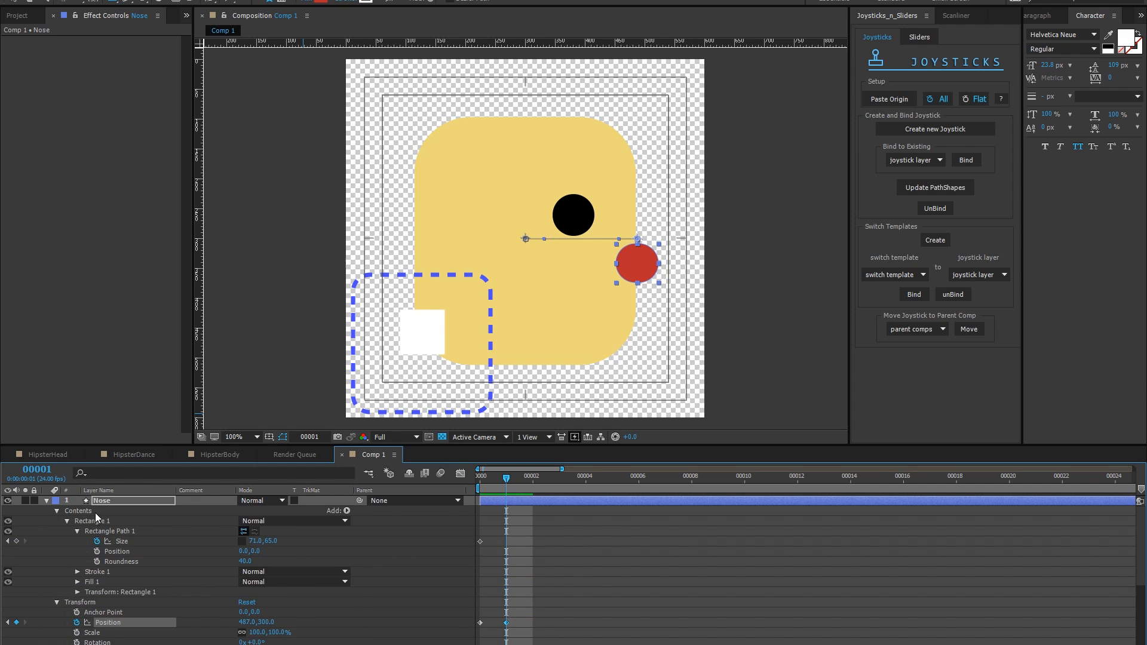
drag(101, 502, 100, 578)
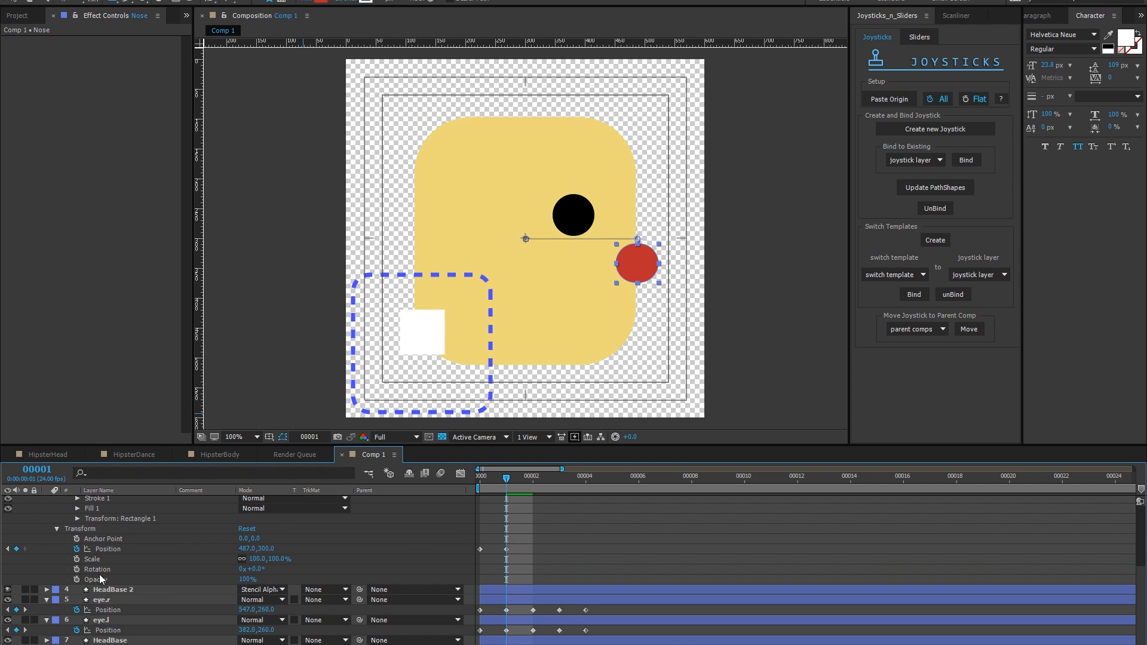
click(147, 591)
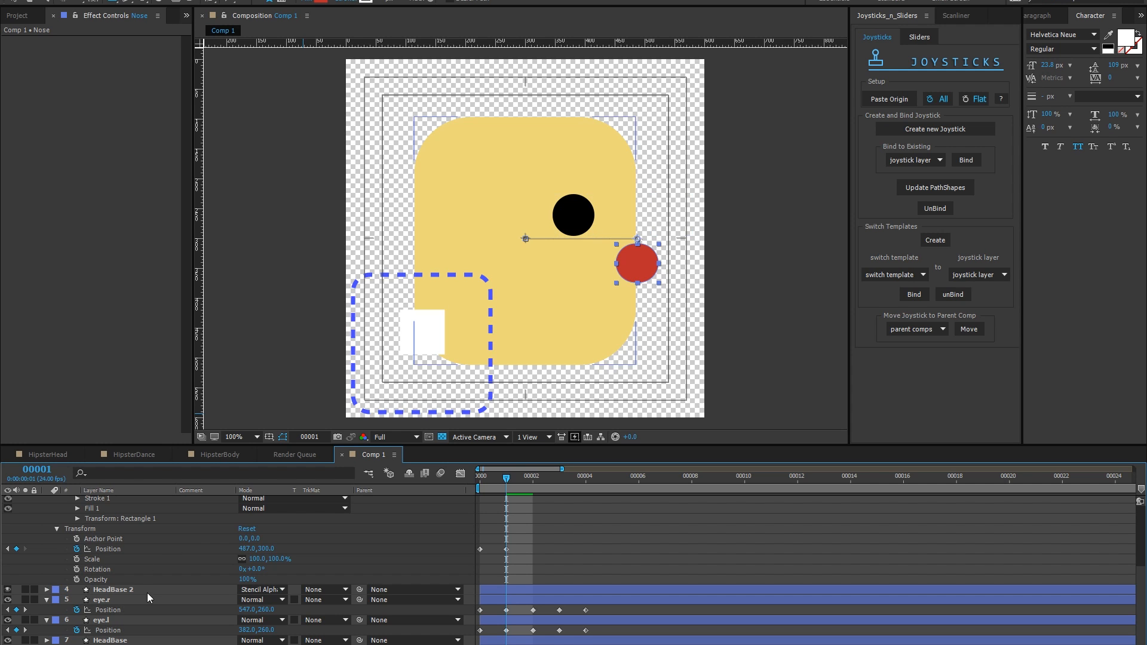
click(46, 590)
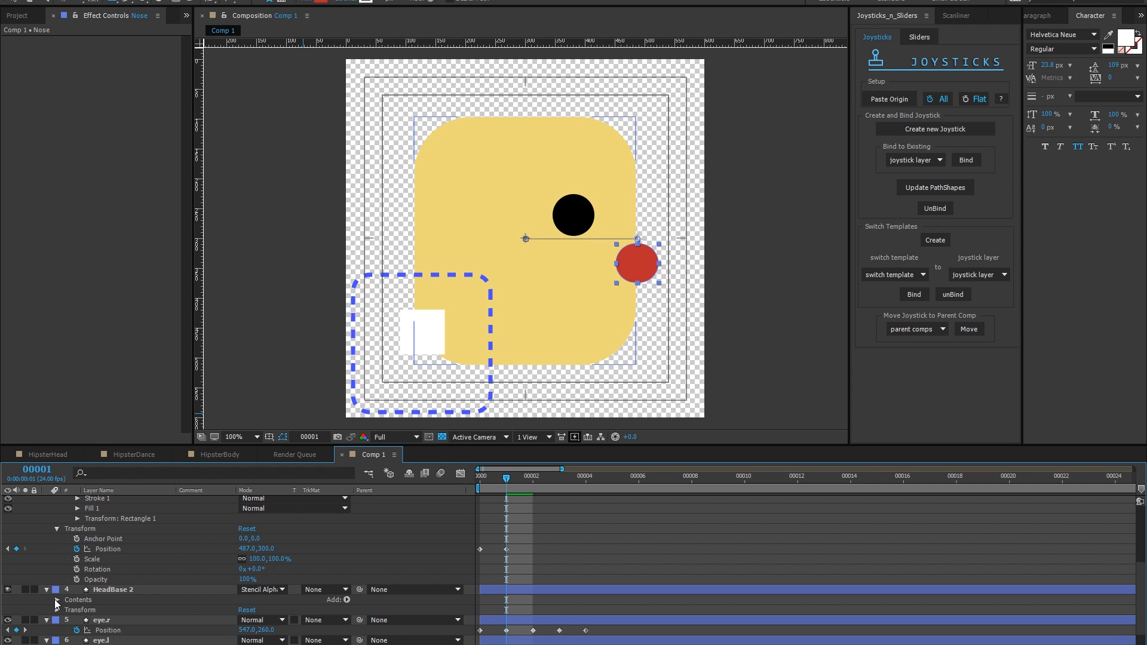
click(56, 600)
click(67, 610)
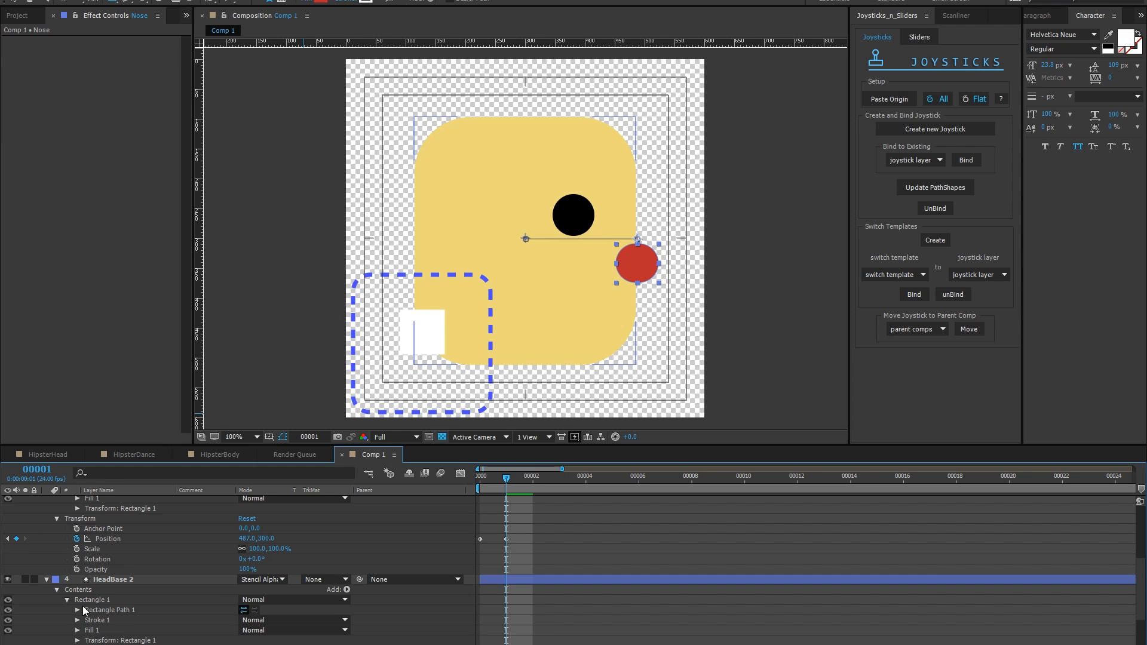
click(77, 610)
scroll(119, 597, down, 3)
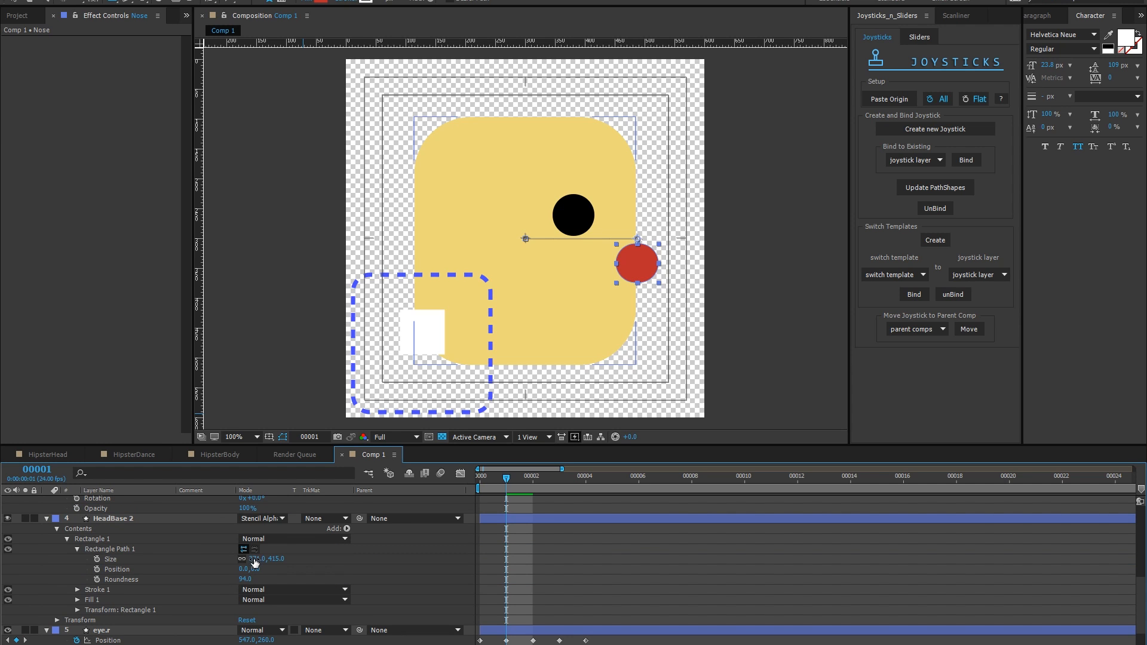
click(96, 559)
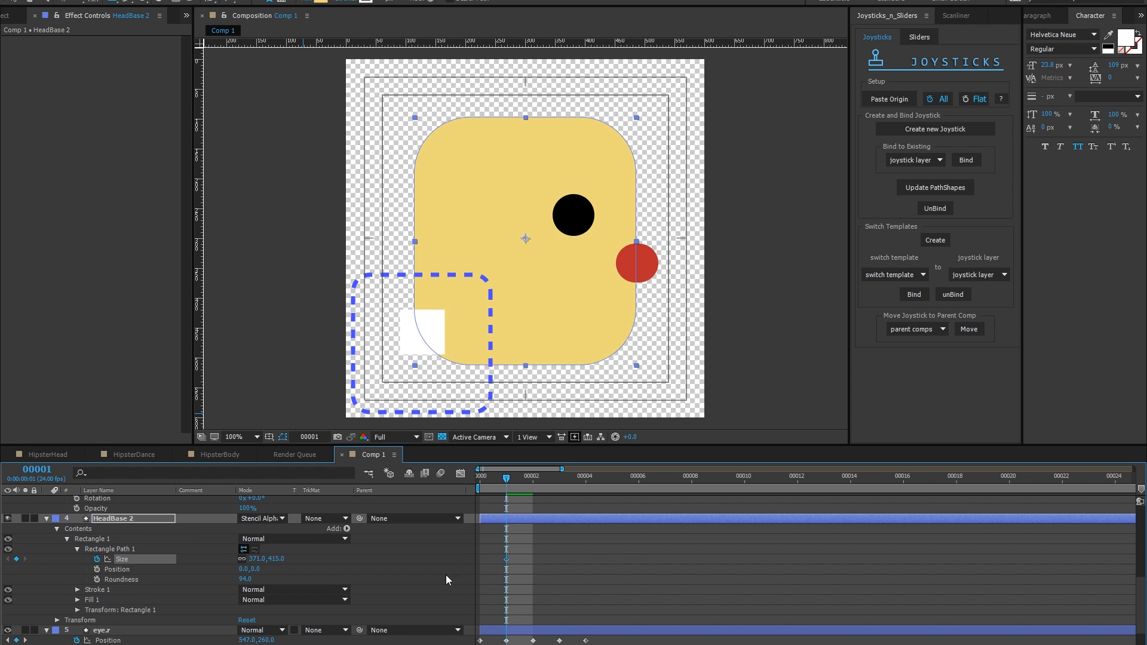
click(506, 560)
click(97, 559)
click(47, 519)
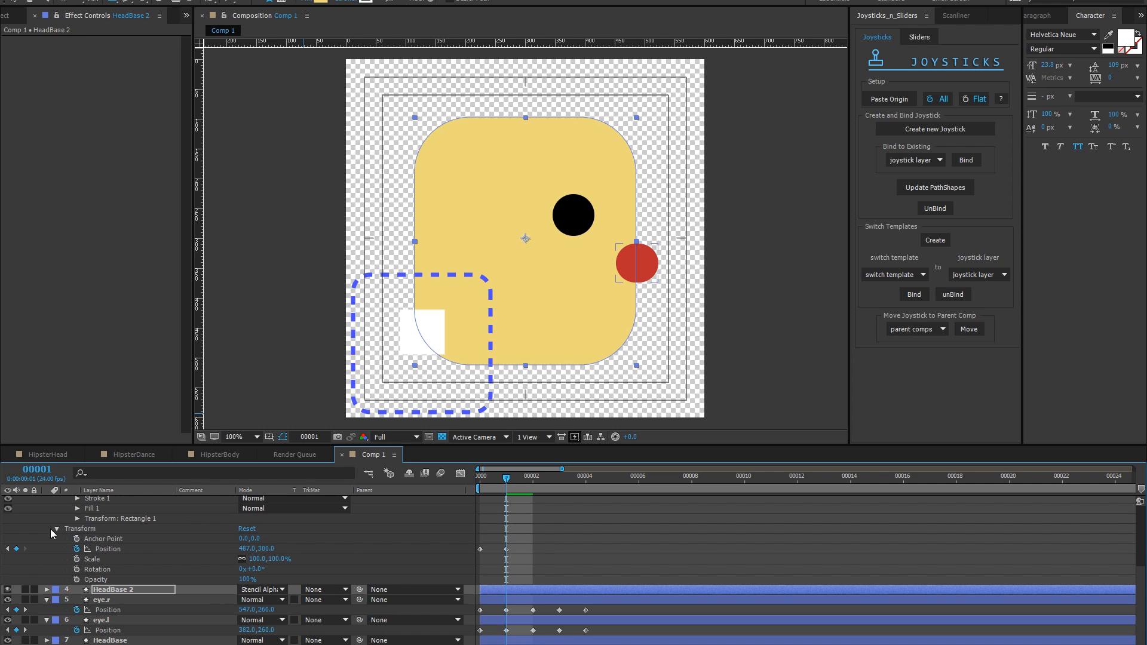
- Enlarge the timeline area so that more of the Nose layer's properties fit in view
scroll(91, 568, up, 4)
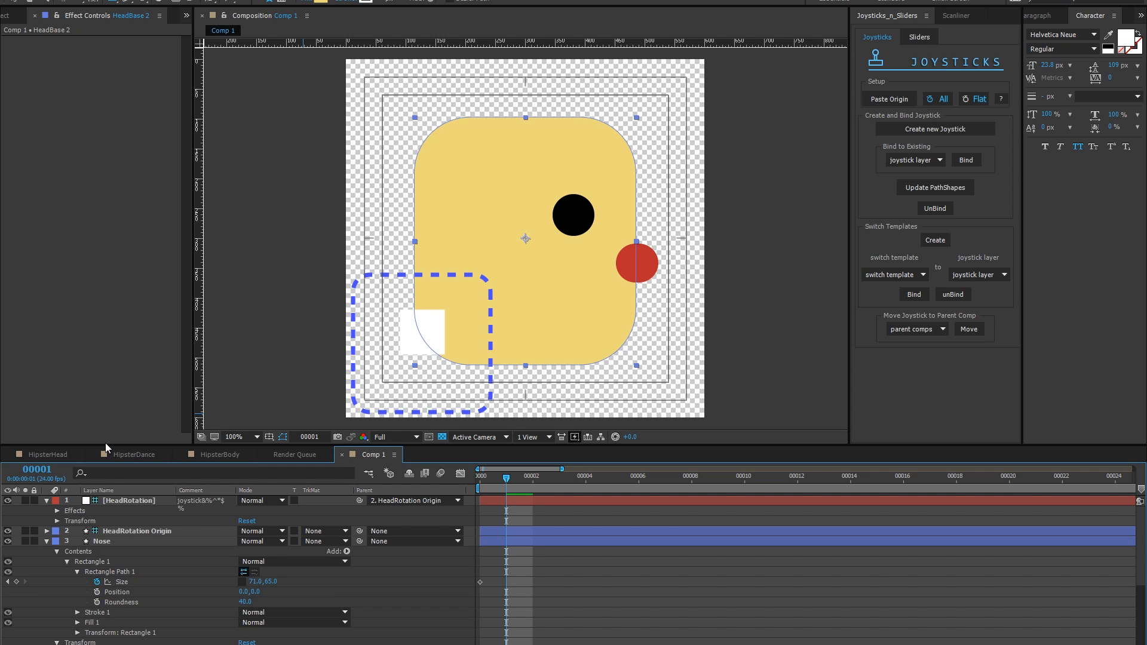
drag(105, 447, 112, 358)
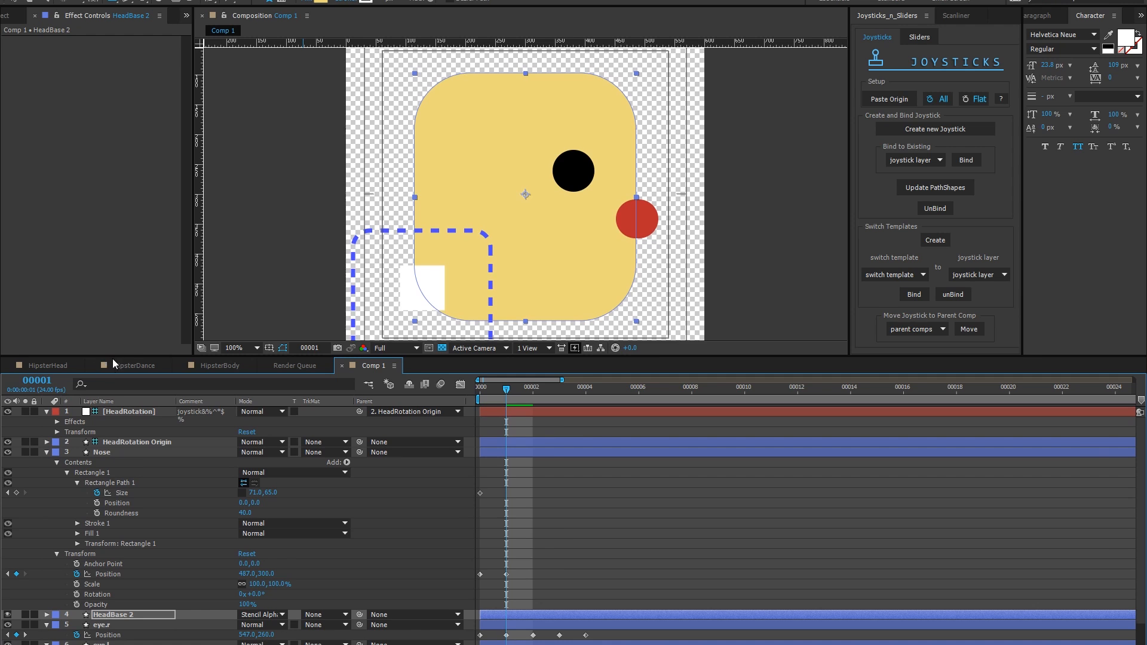
- Widen the nose's rectangle Size to a width of 102 at frame 1
click(315, 493)
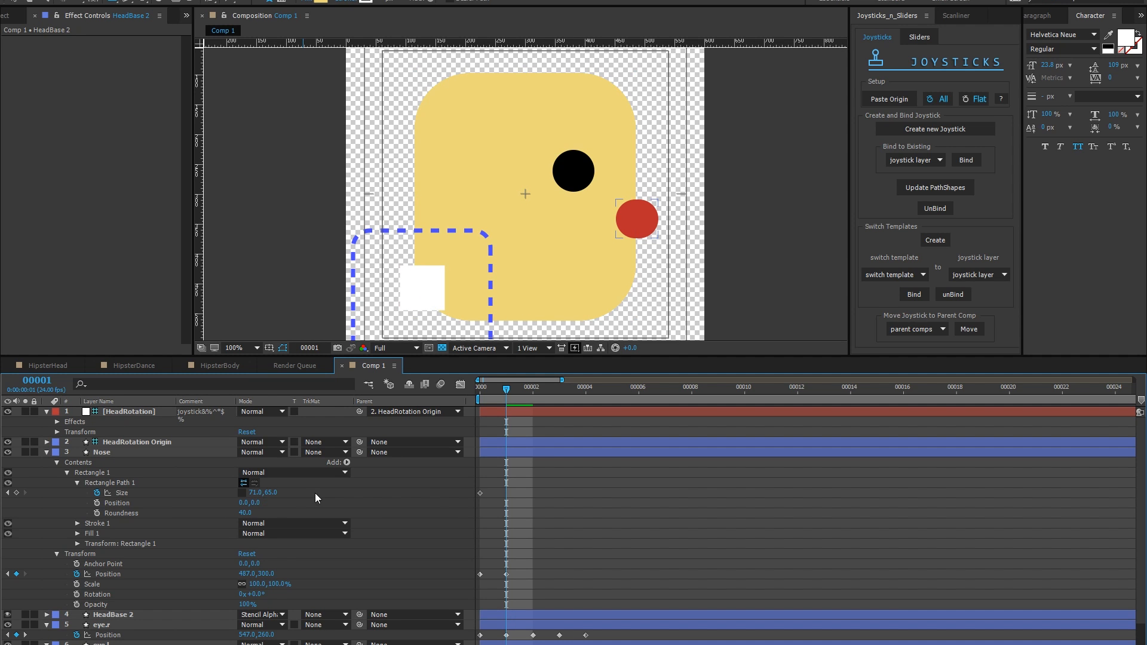
drag(249, 493, 274, 494)
- At frame 2, paste the origin pose on the nose, then set its X position to 116 and Size width to 99
key(Page_Down)
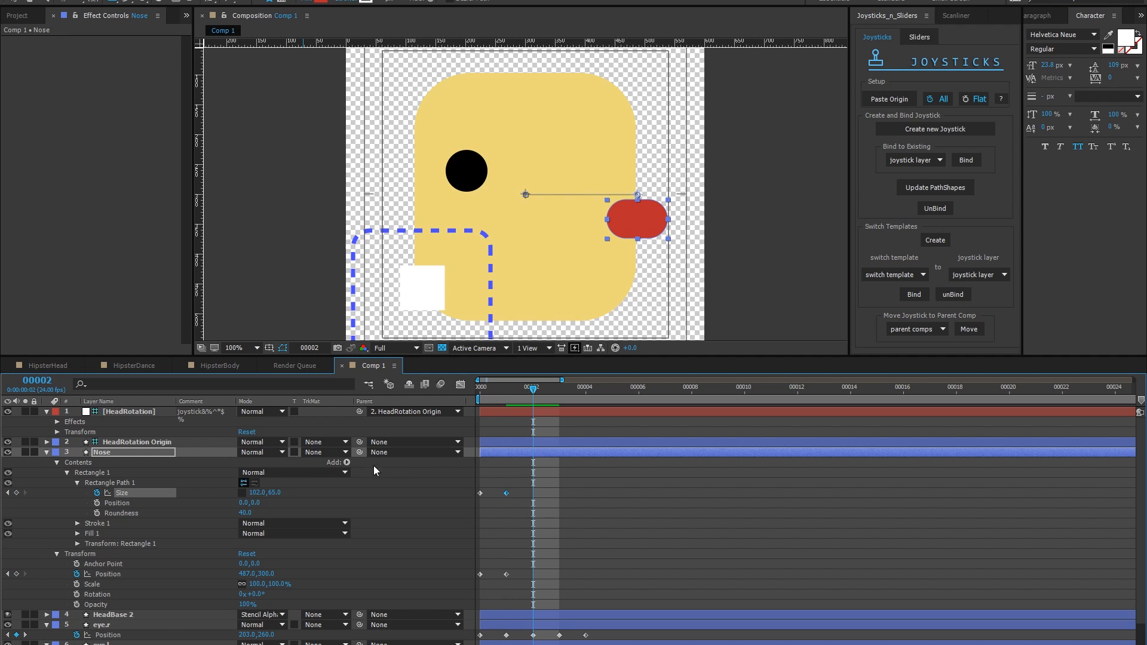
click(890, 98)
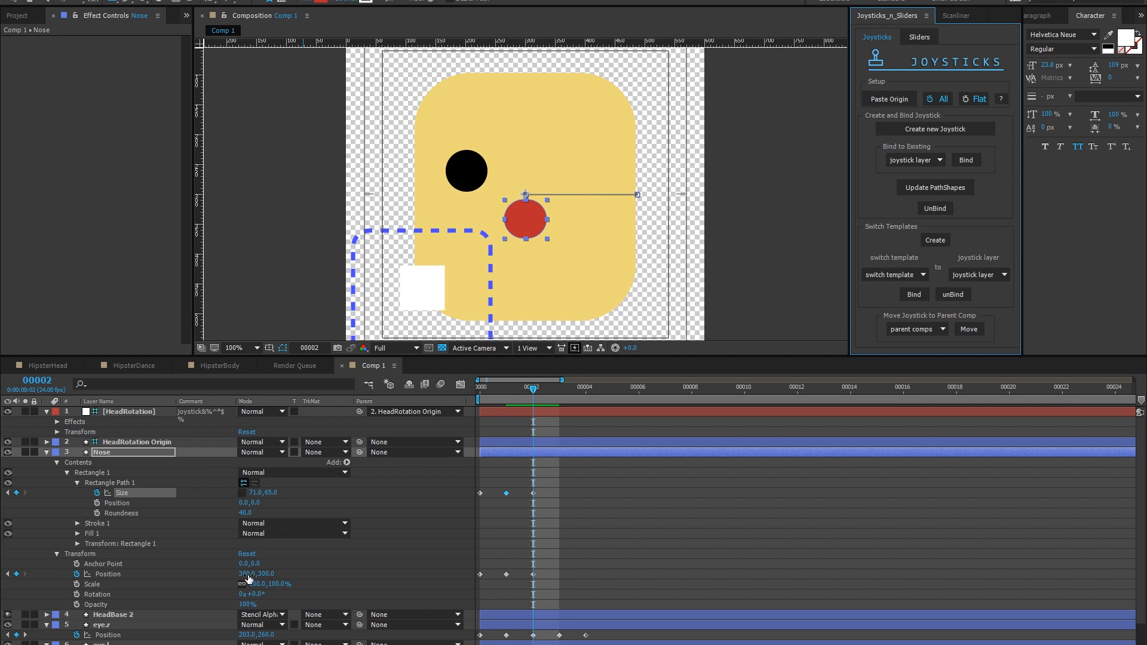
drag(248, 578, 140, 579)
drag(255, 493, 272, 491)
click(272, 492)
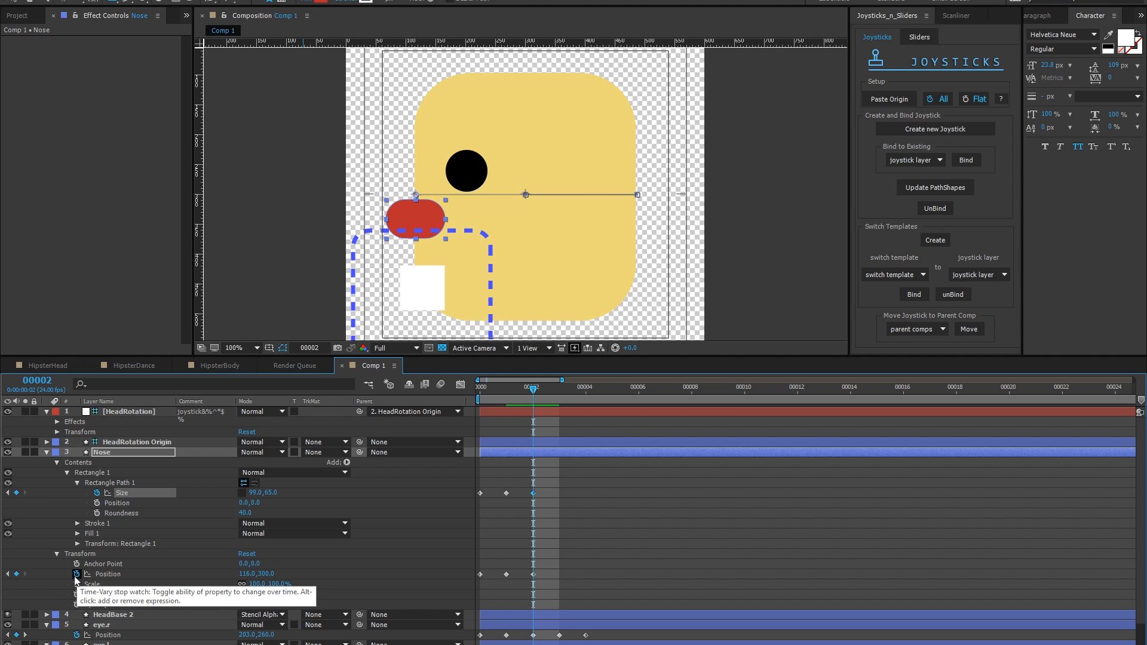
- Collapse the Nose layer so that only its keyframed Size and Position properties are shown
click(77, 544)
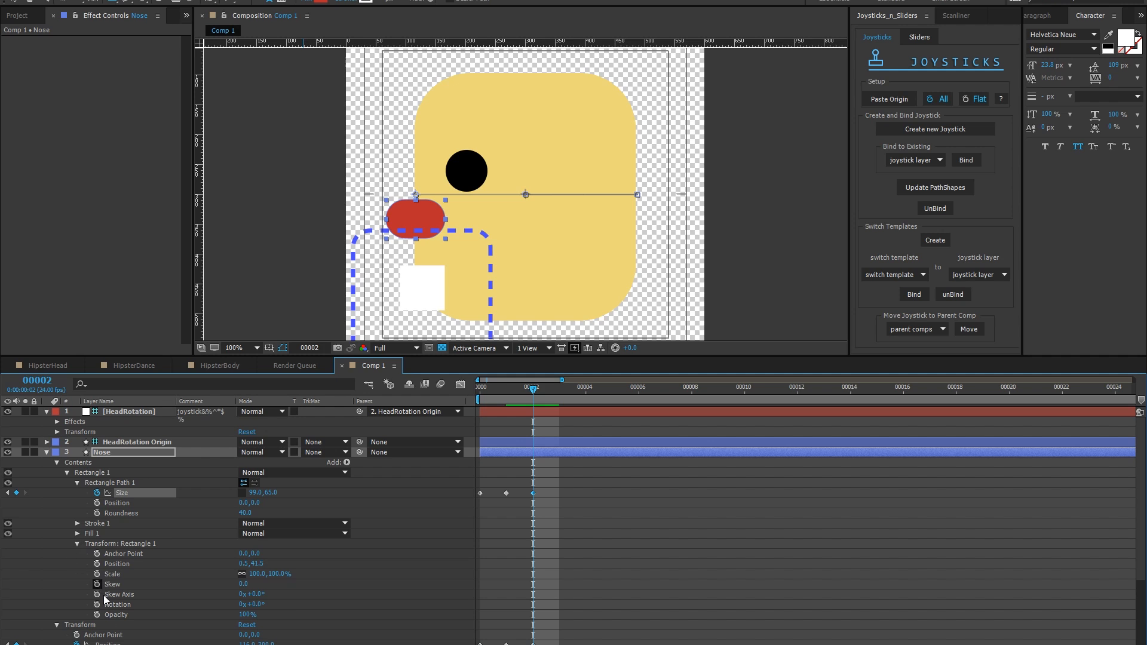
click(76, 543)
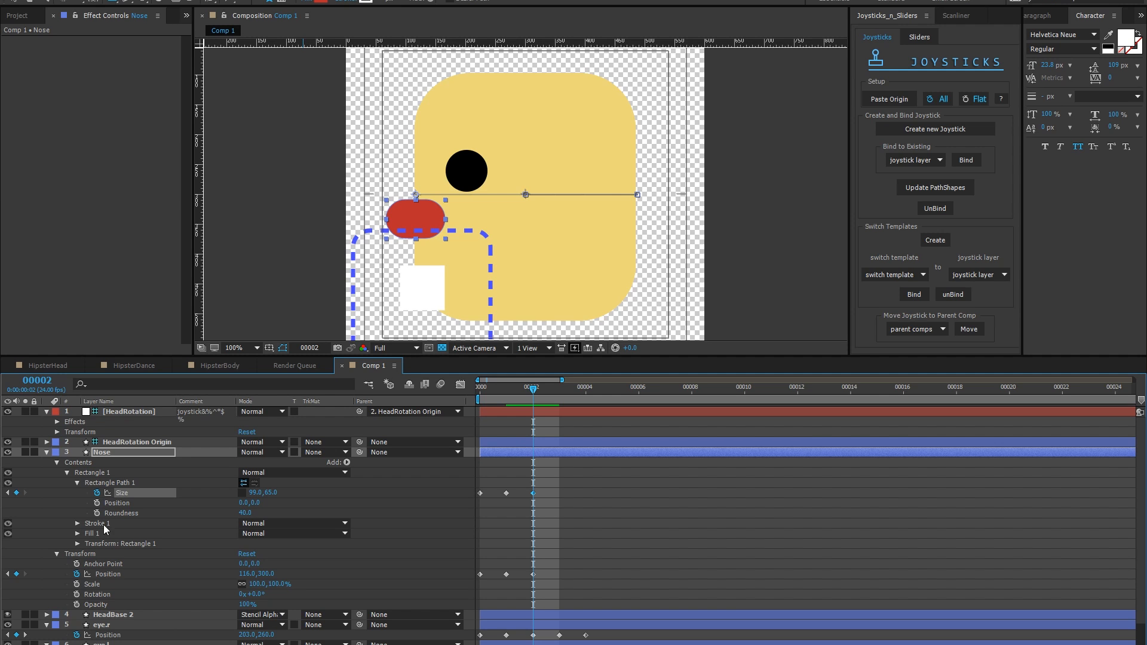
click(109, 452)
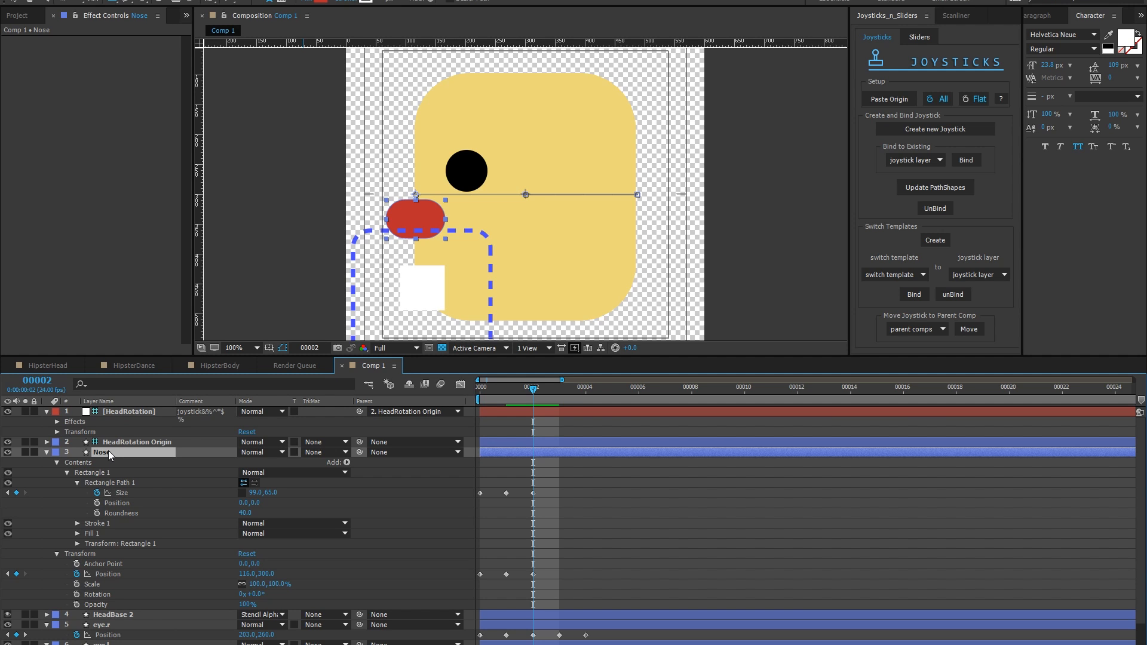
key(u)
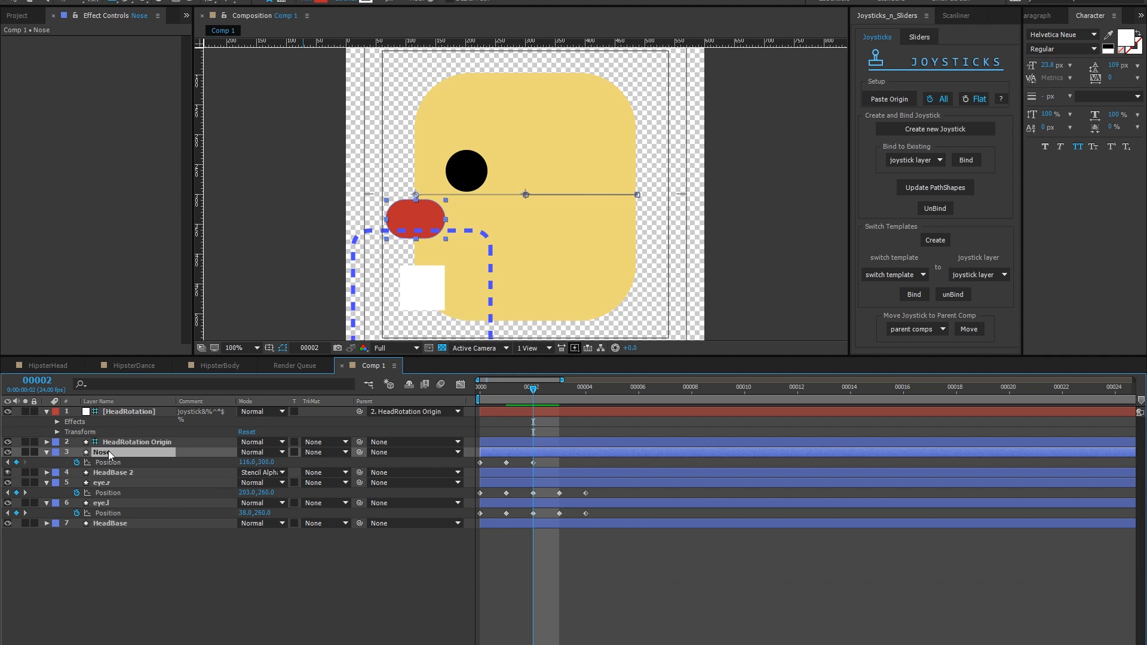
key(s)
key(t)
key(r)
key(u)
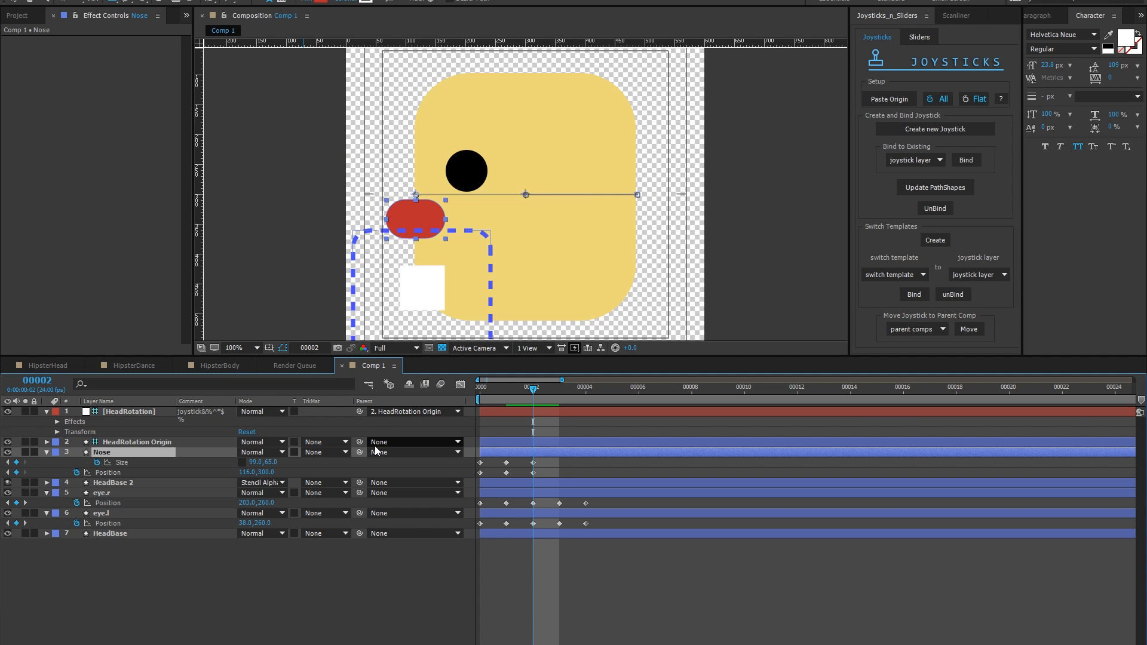
- At frame 3, paste the origin pose on the nose and raise it to Y position 221
key(Page_Down)
click(889, 99)
click(172, 567)
drag(263, 473, 214, 475)
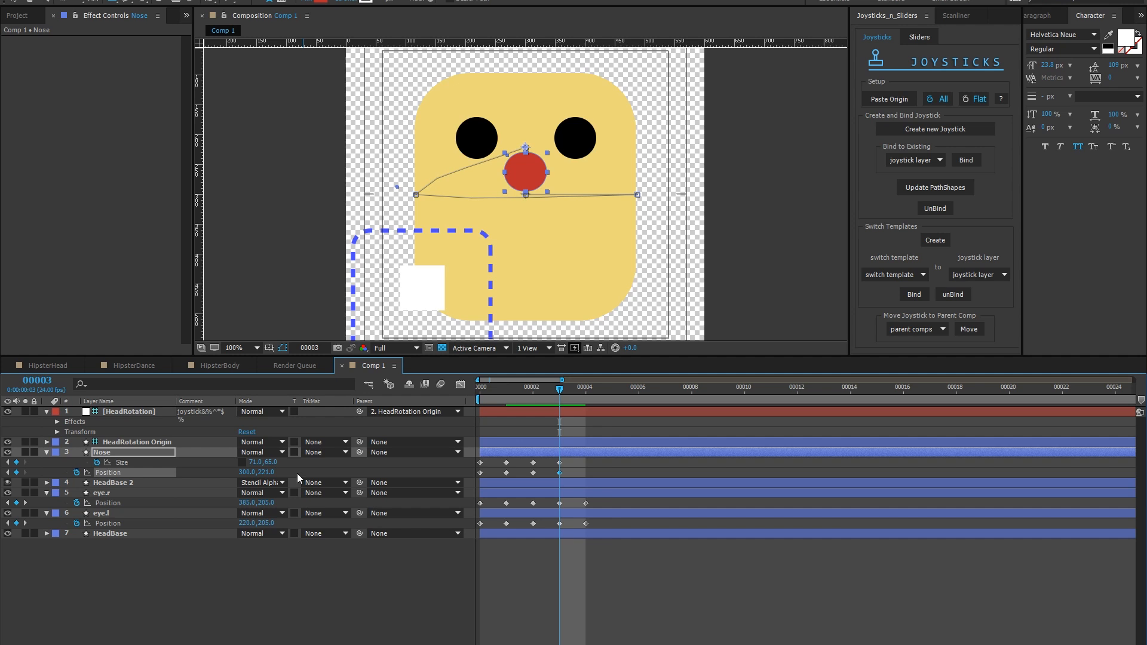
- At frame 4, paste the origin pose on the nose and lower it to Y position 386
key(Page_Down)
click(885, 98)
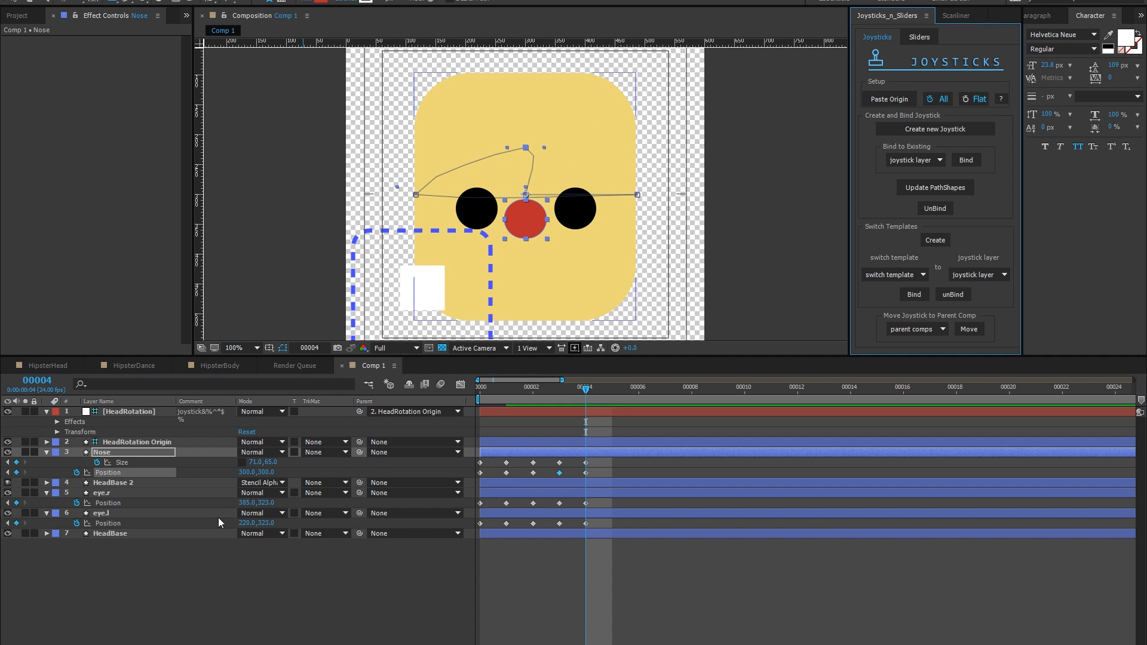
drag(264, 475, 340, 444)
click(246, 575)
- Bind the layers from Nose through eye.l to the existing HeadRotation joystick
click(128, 513)
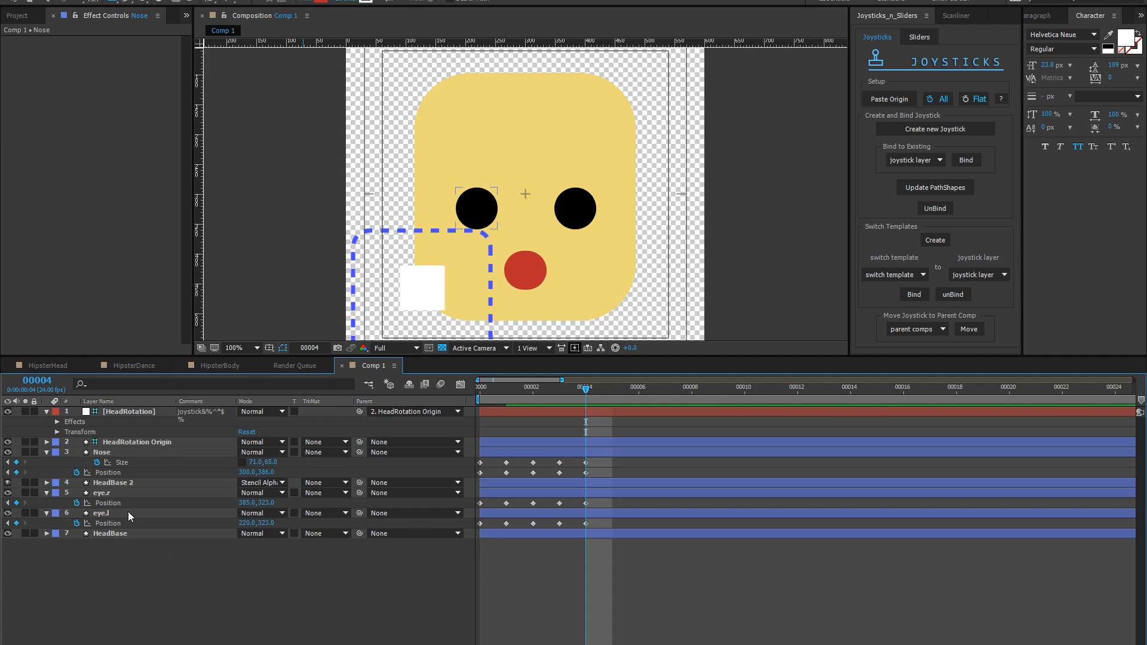
shift+click(120, 452)
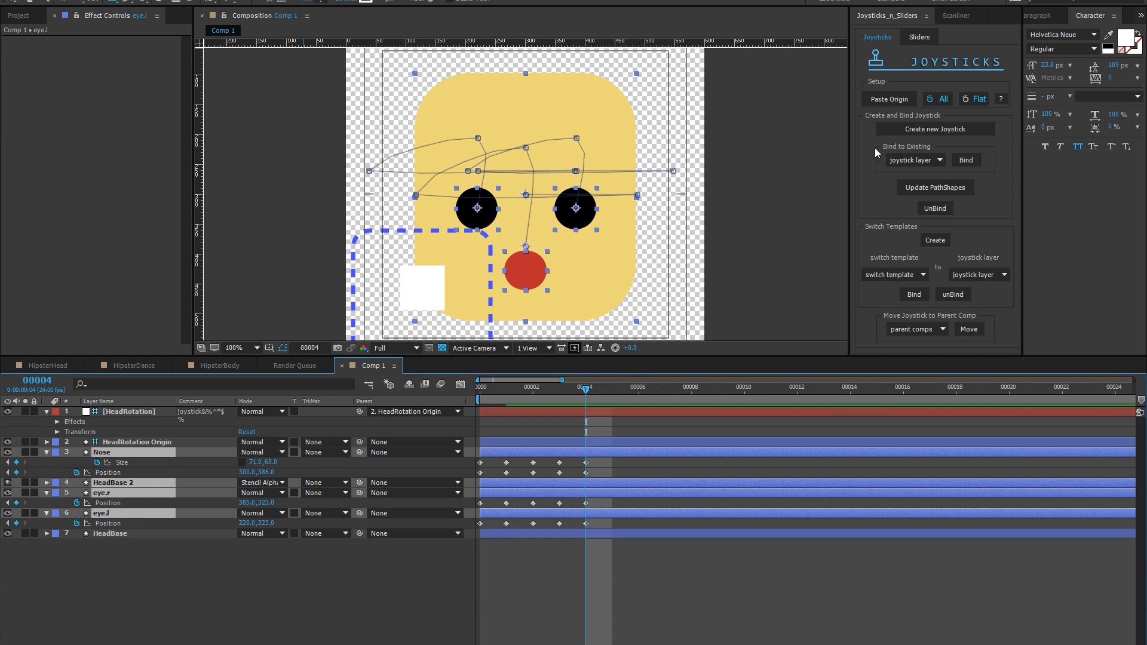
click(897, 157)
click(887, 173)
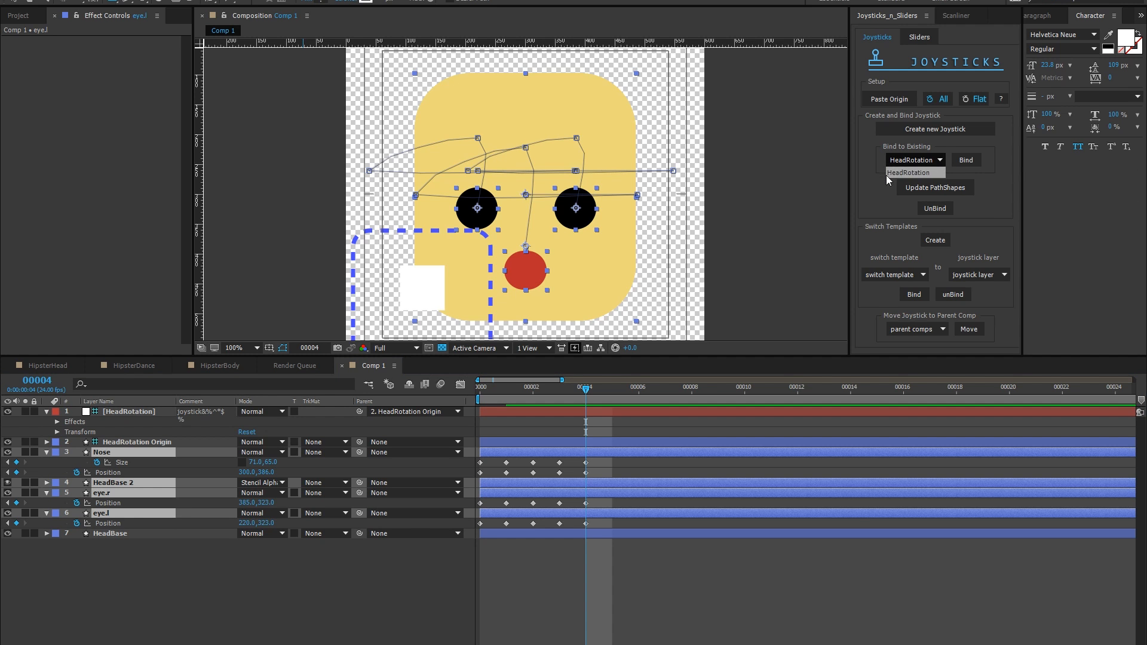
click(968, 163)
click(185, 638)
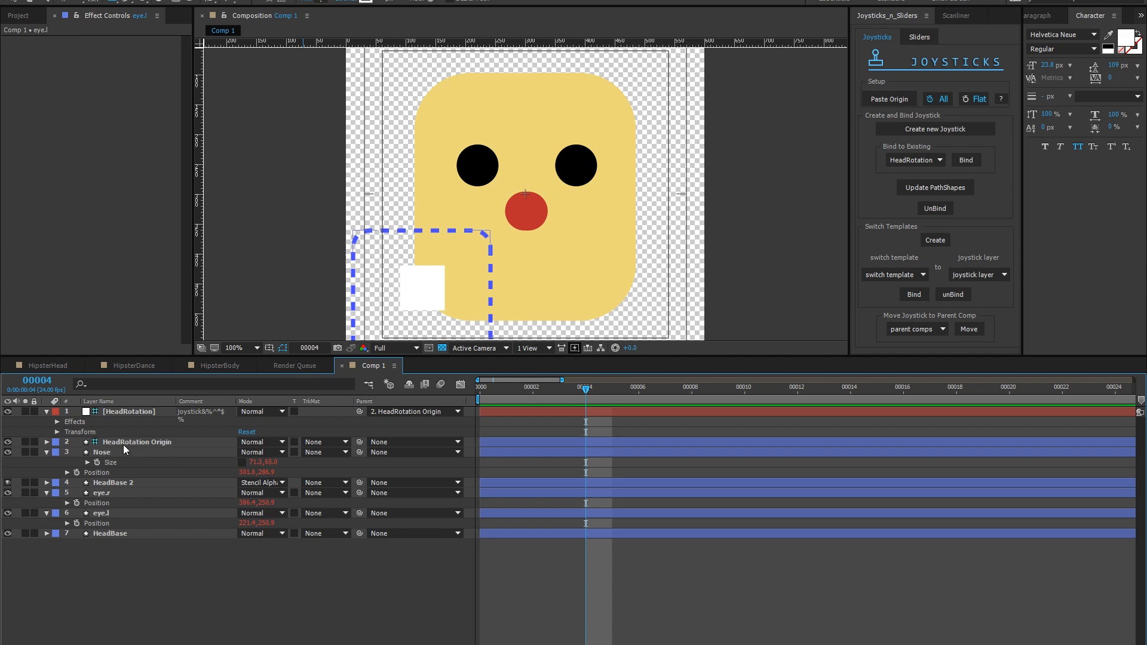
- Move the HeadRotation control around inside its frame to examine how the eyes and nose follow
click(119, 412)
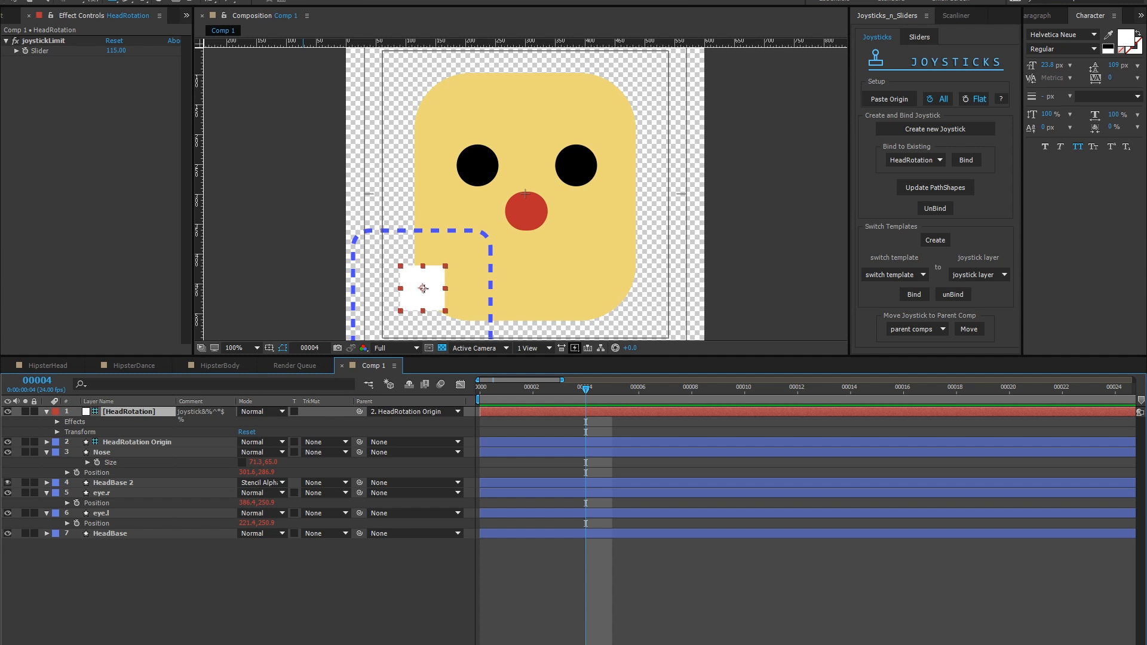
drag(421, 289, 468, 209)
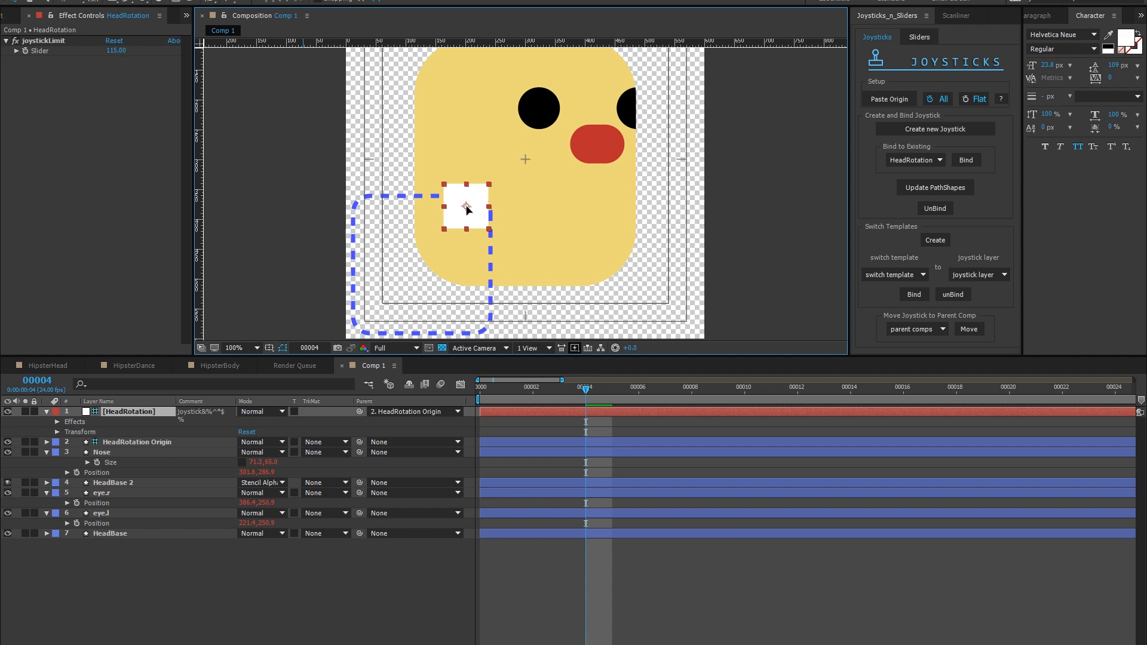
drag(468, 209, 423, 259)
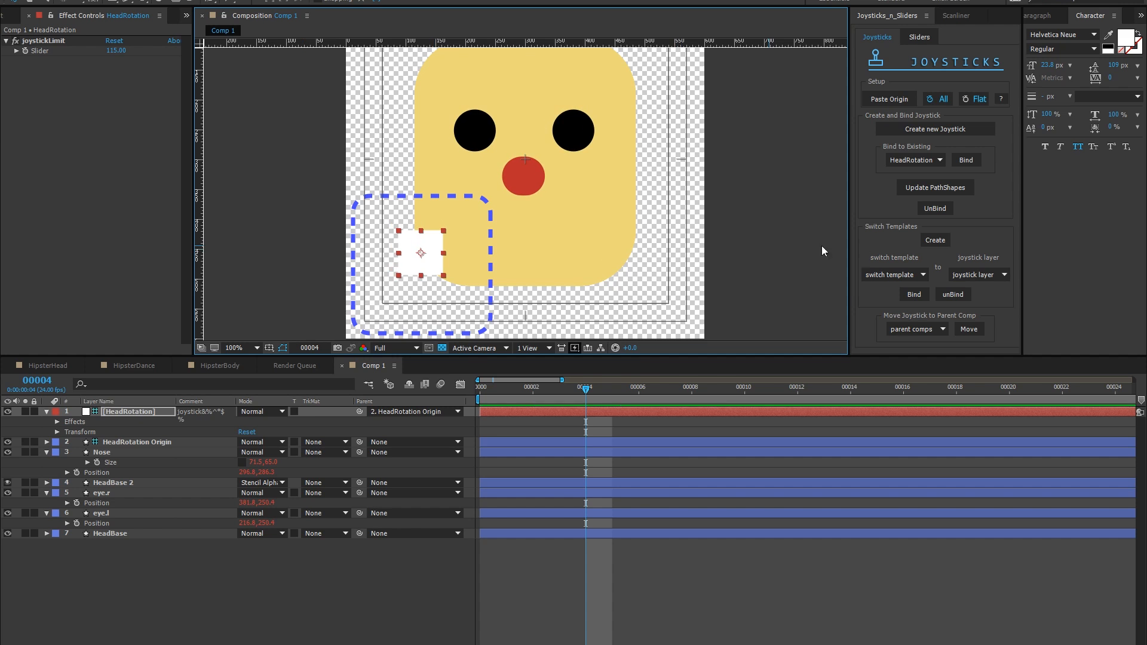
- Unbind the joystick and set the nose's Size height to 96 at frames 3 and 4
click(927, 207)
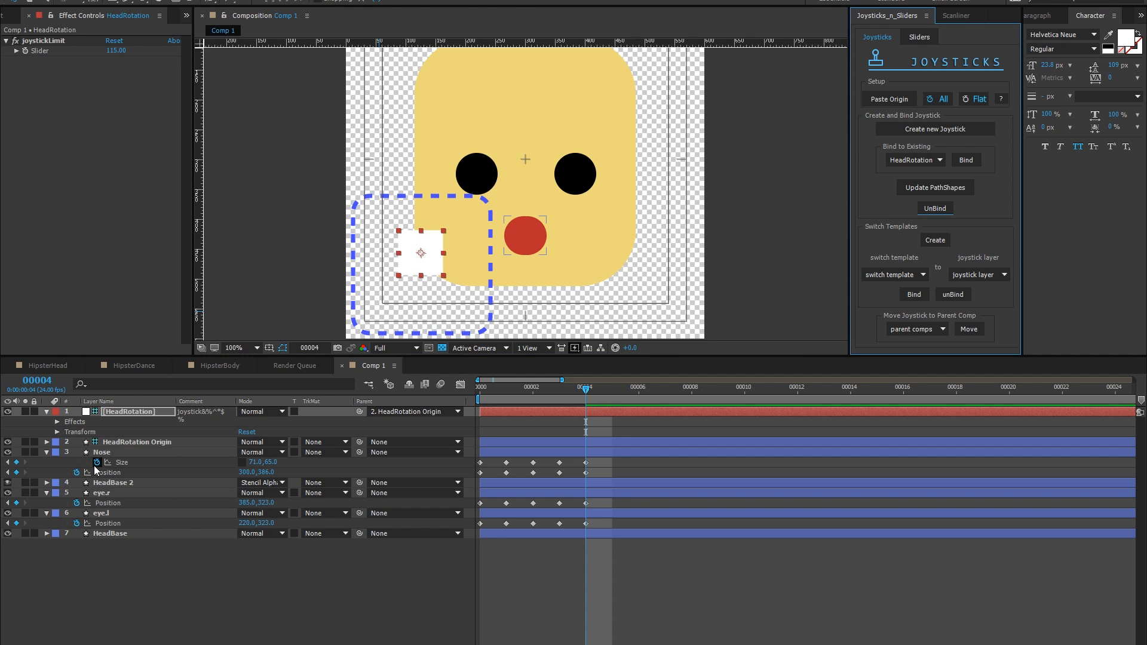
click(103, 453)
key(Page_Up)
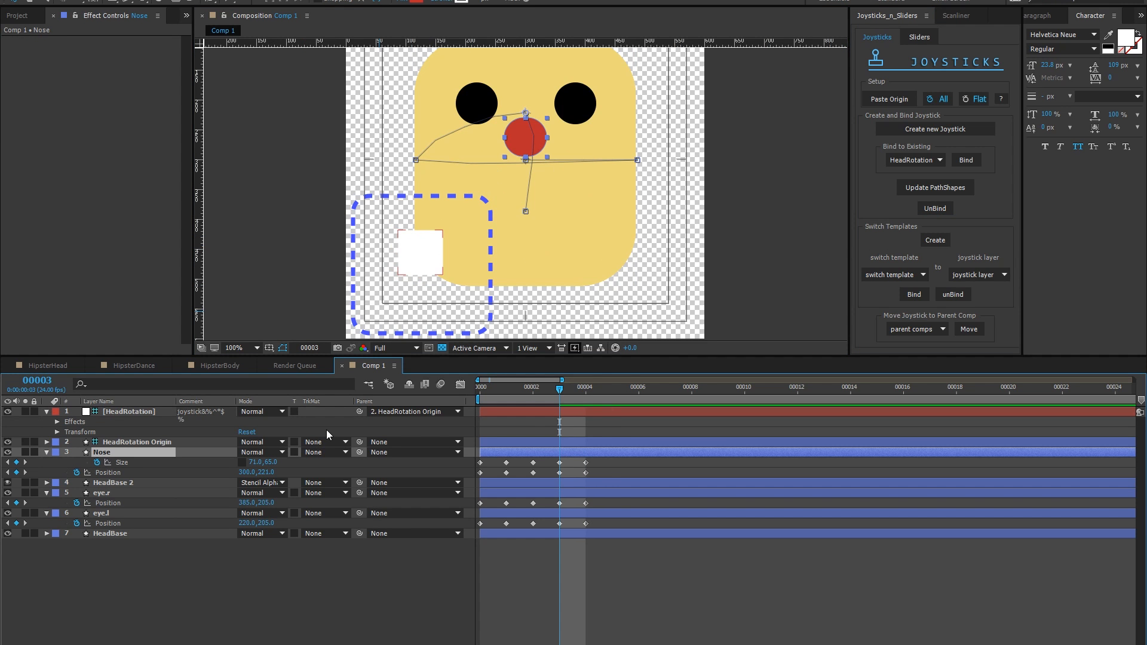
drag(270, 462, 285, 457)
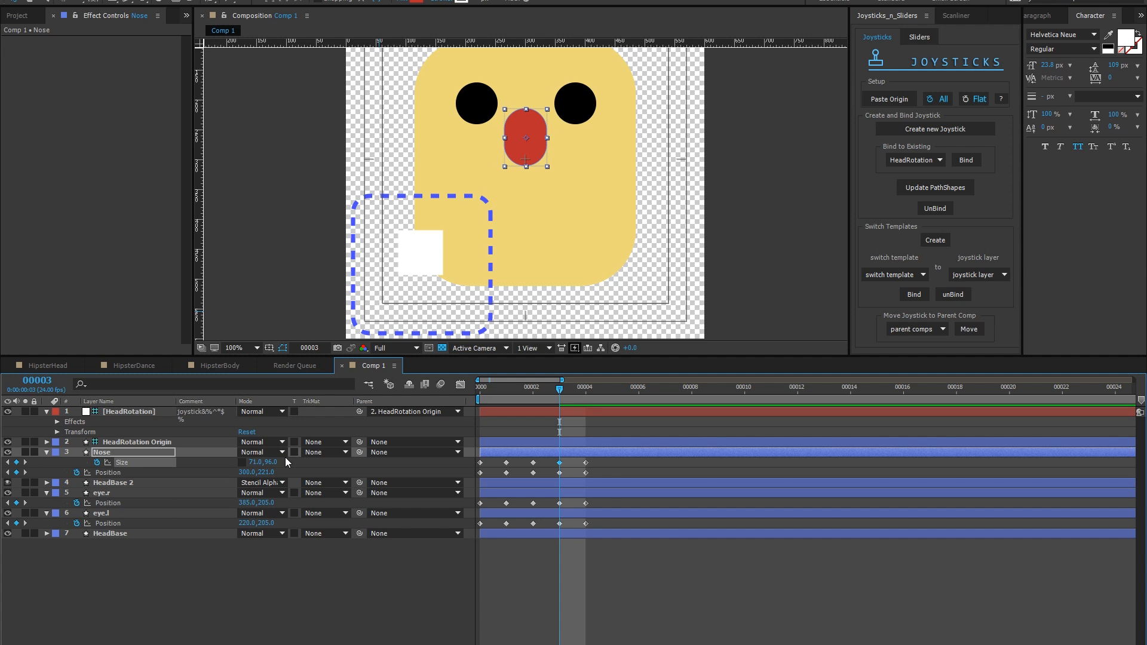
key(Page_Down)
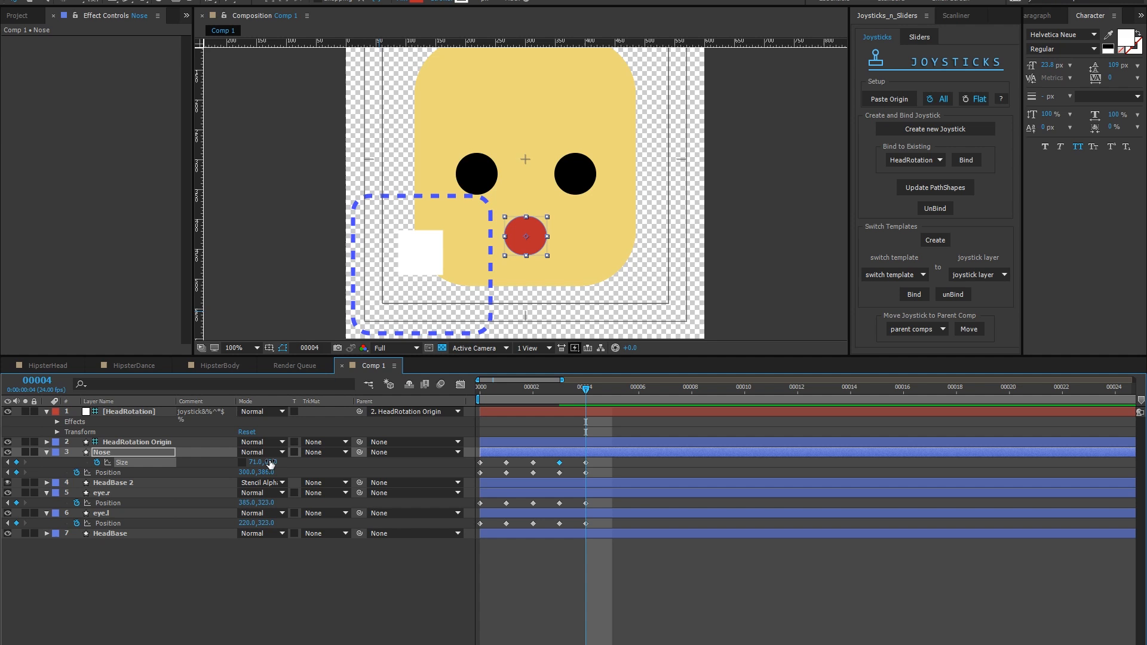
drag(278, 461, 291, 461)
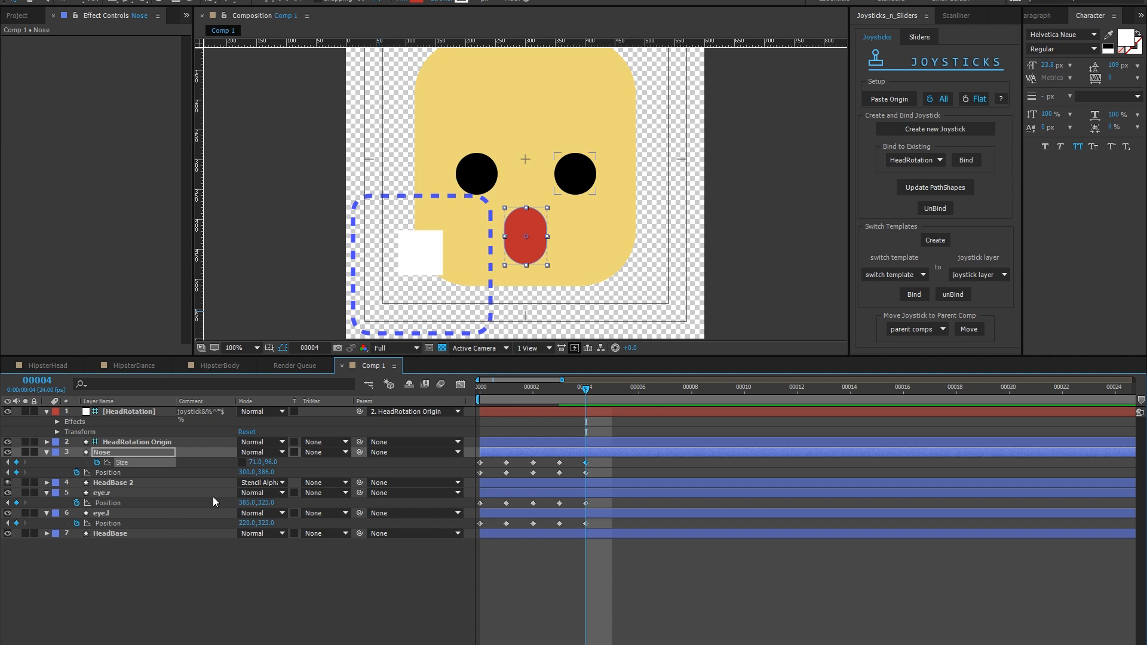
- Bind all layers to the HeadRotation joystick again and move the control to test the nose's vertical stretch
key(ctrl+a)
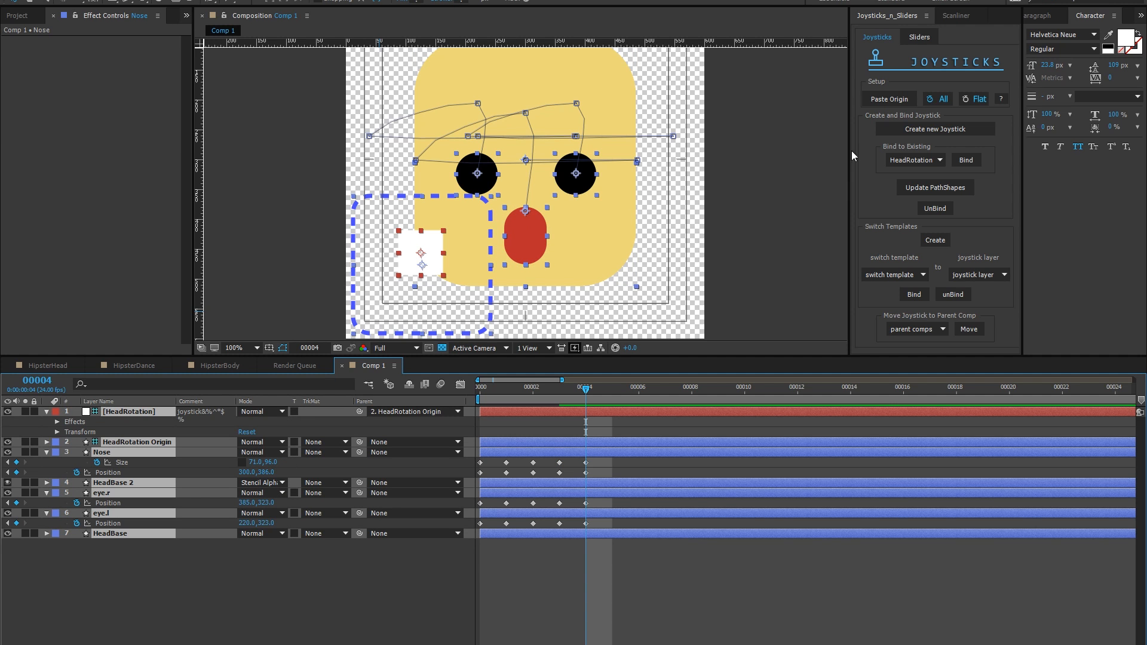
click(894, 160)
click(911, 173)
click(966, 160)
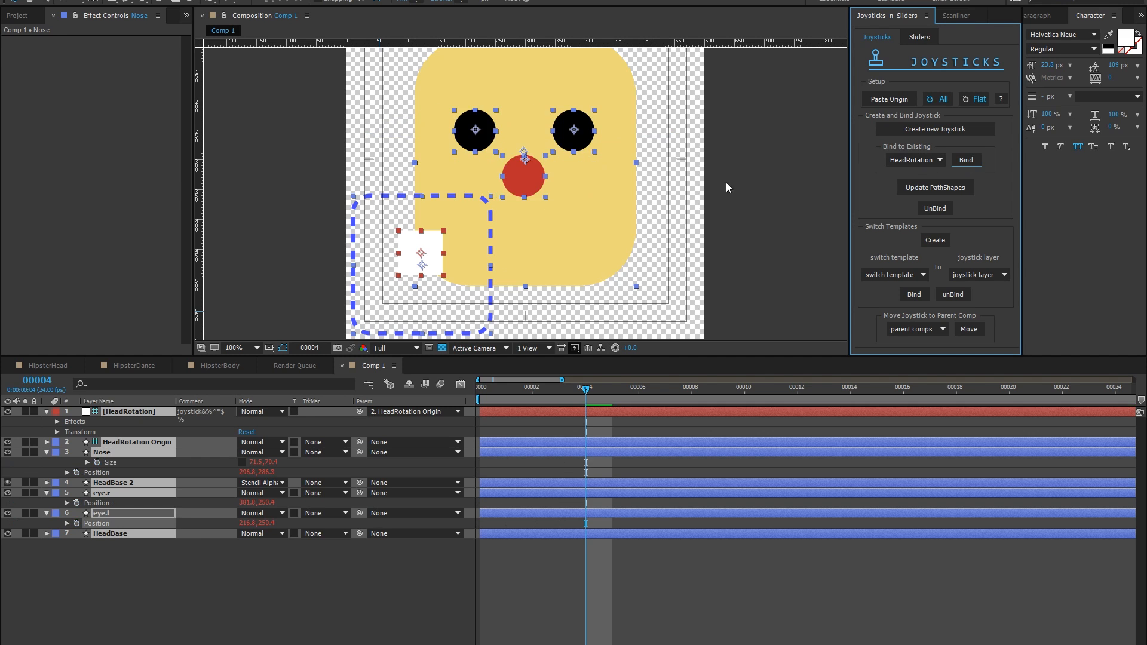
click(378, 243)
mouse_move(422, 256)
mouse_down()
mouse_move(476, 214)
mouse_move(448, 236)
mouse_move(470, 200)
mouse_move(434, 237)
mouse_move(466, 202)
mouse_move(385, 215)
mouse_move(379, 304)
mouse_move(413, 320)
mouse_move(422, 207)
mouse_move(412, 249)
mouse_move(355, 245)
mouse_move(463, 244)
mouse_move(412, 250)
mouse_move(361, 212)
mouse_move(468, 308)
mouse_move(374, 287)
mouse_move(461, 243)
mouse_move(416, 321)
mouse_move(450, 222)
mouse_move(418, 297)
mouse_move(431, 243)
mouse_move(418, 267)
mouse_up()
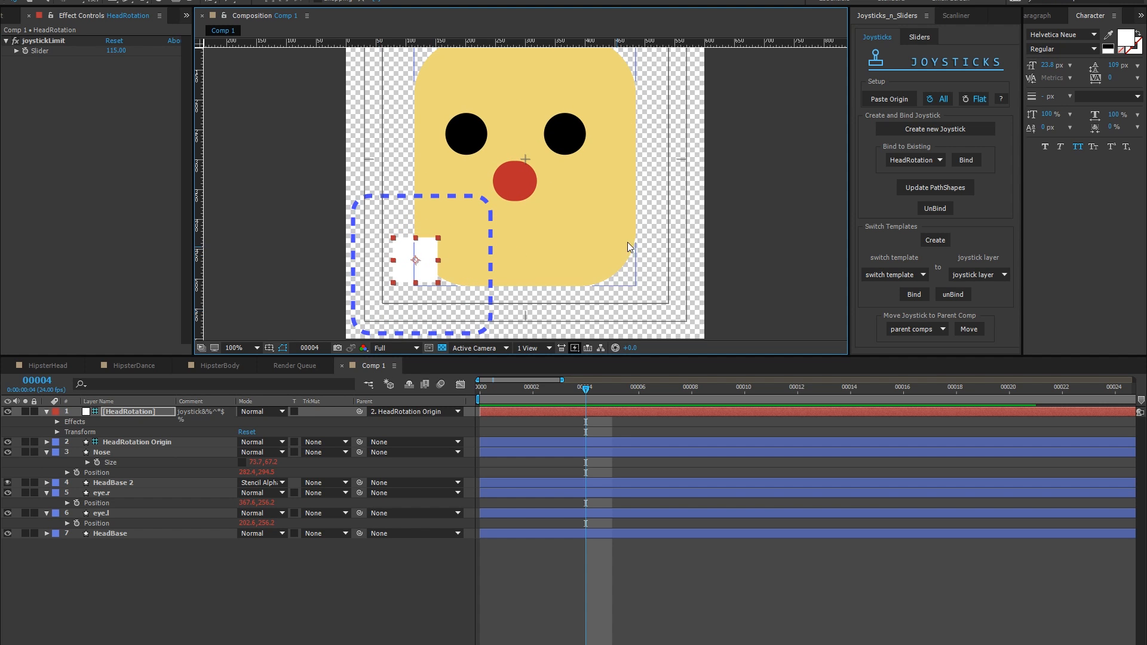
- Unbind the joystick, try a Size width of 96 on the nose at frame 4, and undo that width change
click(939, 208)
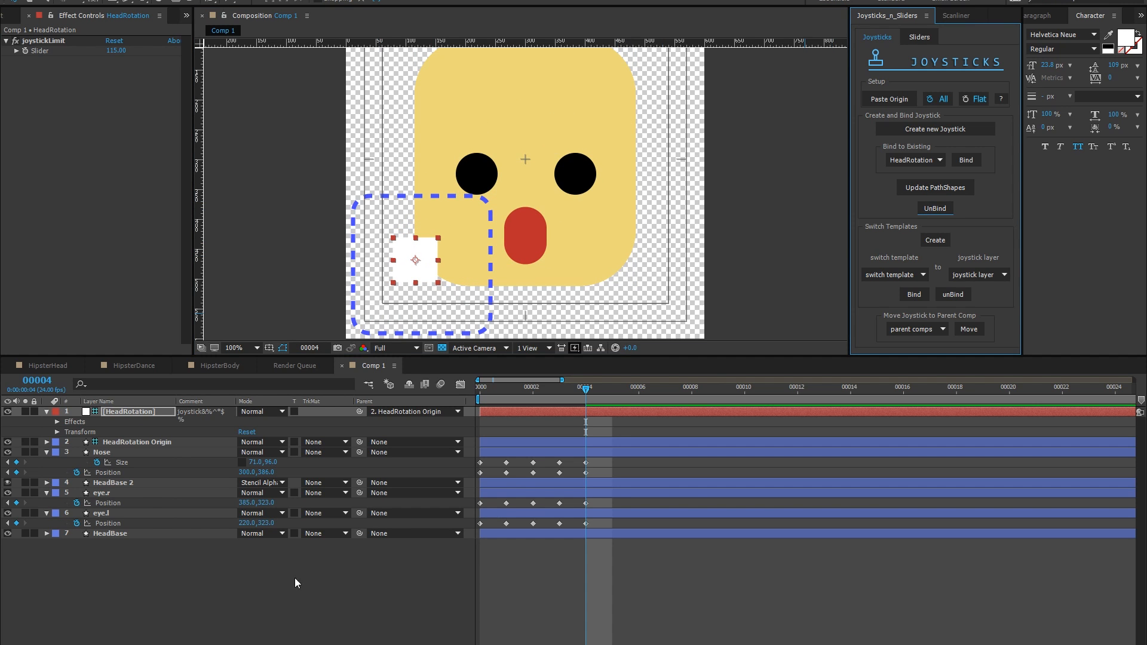
click(112, 453)
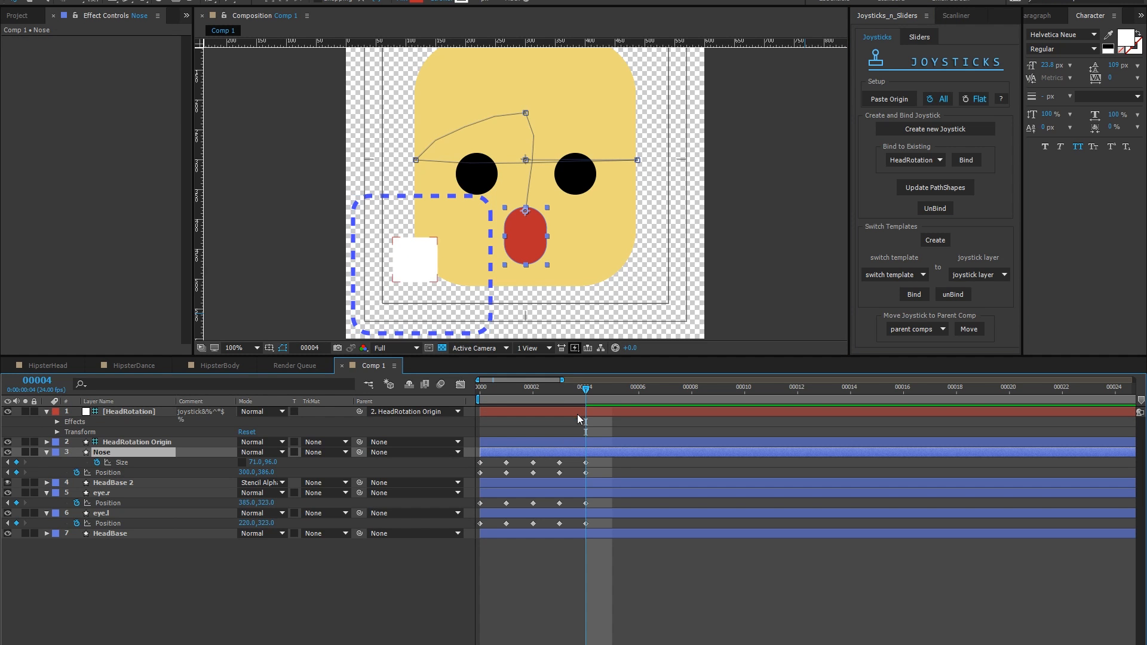
click(258, 463)
text(96)
key(Return)
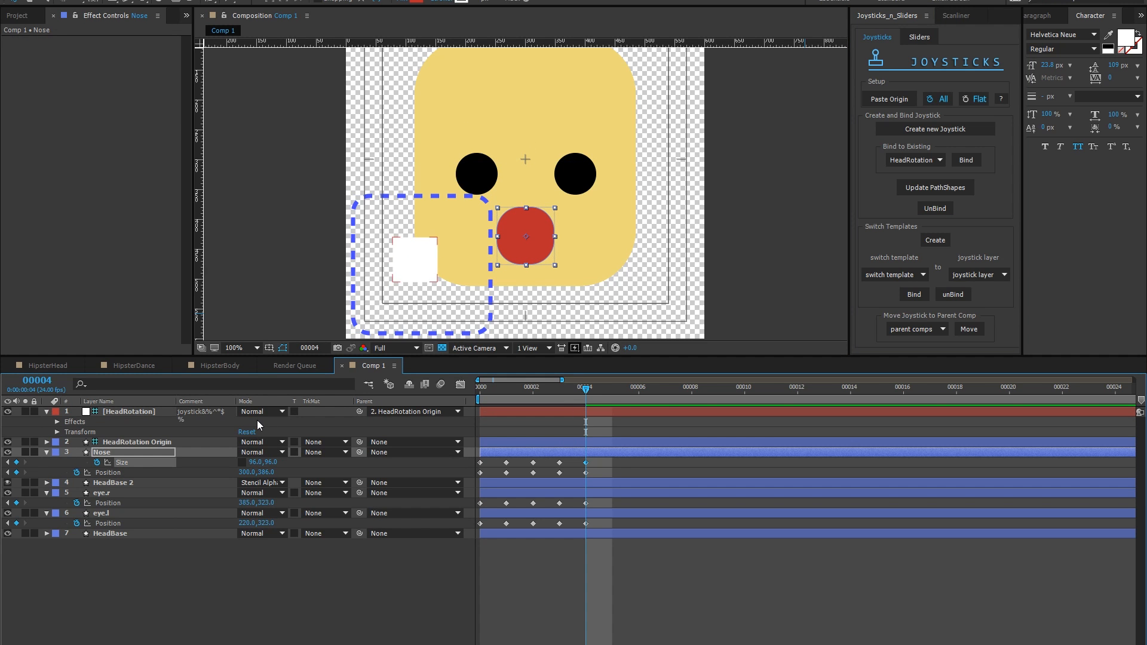
key(ctrl+z)
- Set the nose's Size height to 71 at frame 4 and frame 3
click(272, 463)
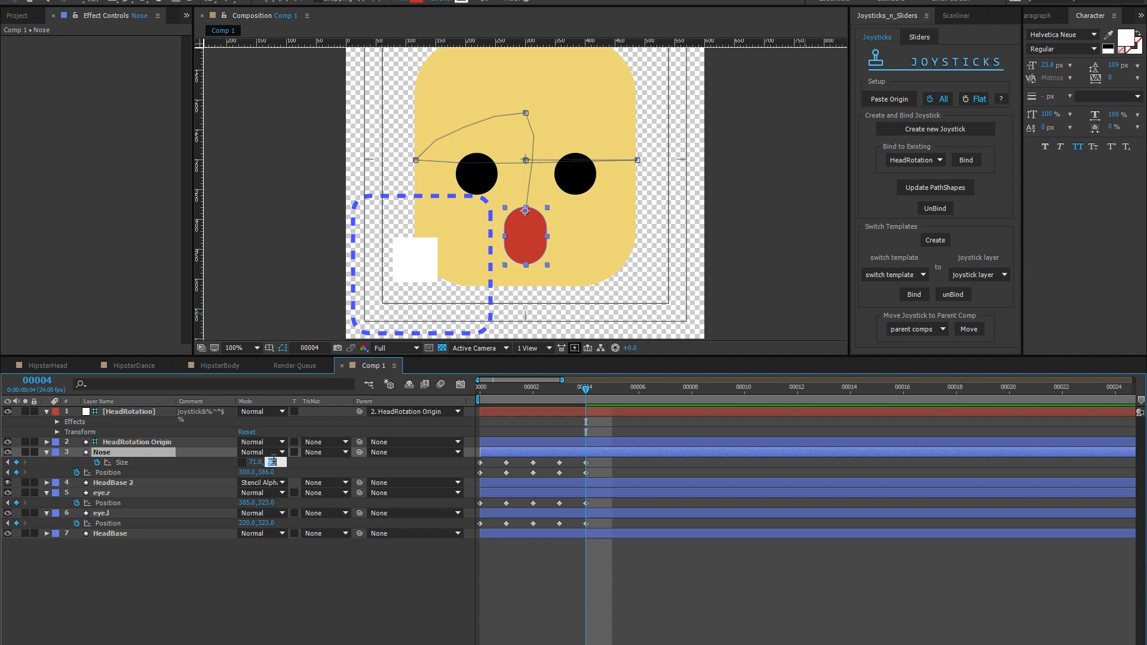
text(71)
key(Return)
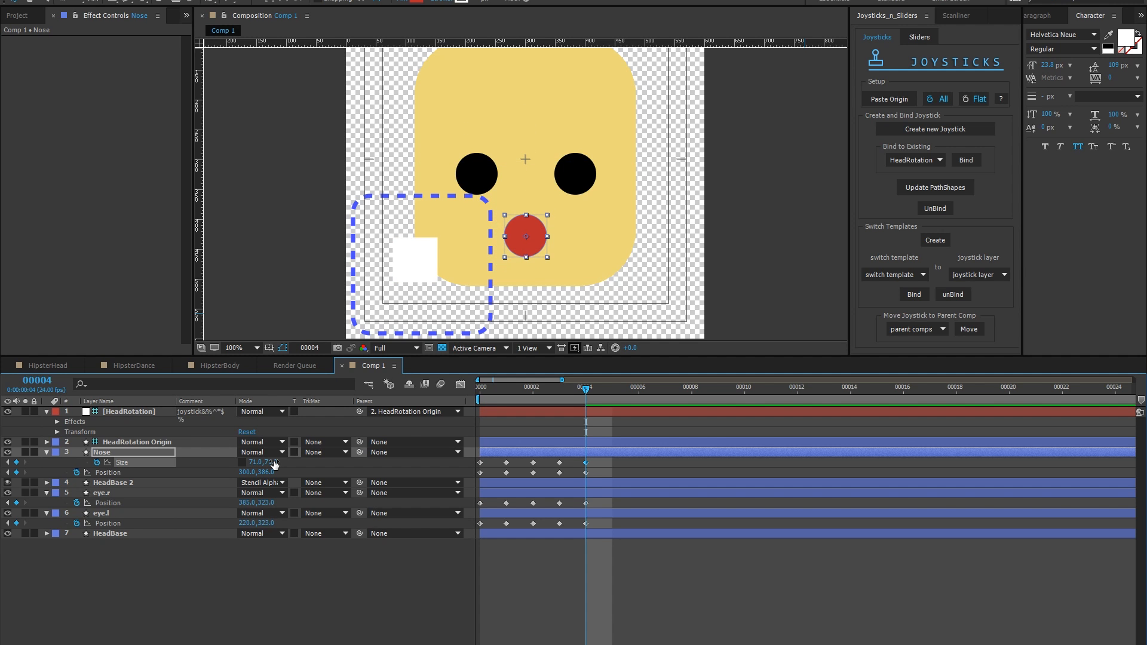
key(Page_Up)
click(272, 462)
text(71)
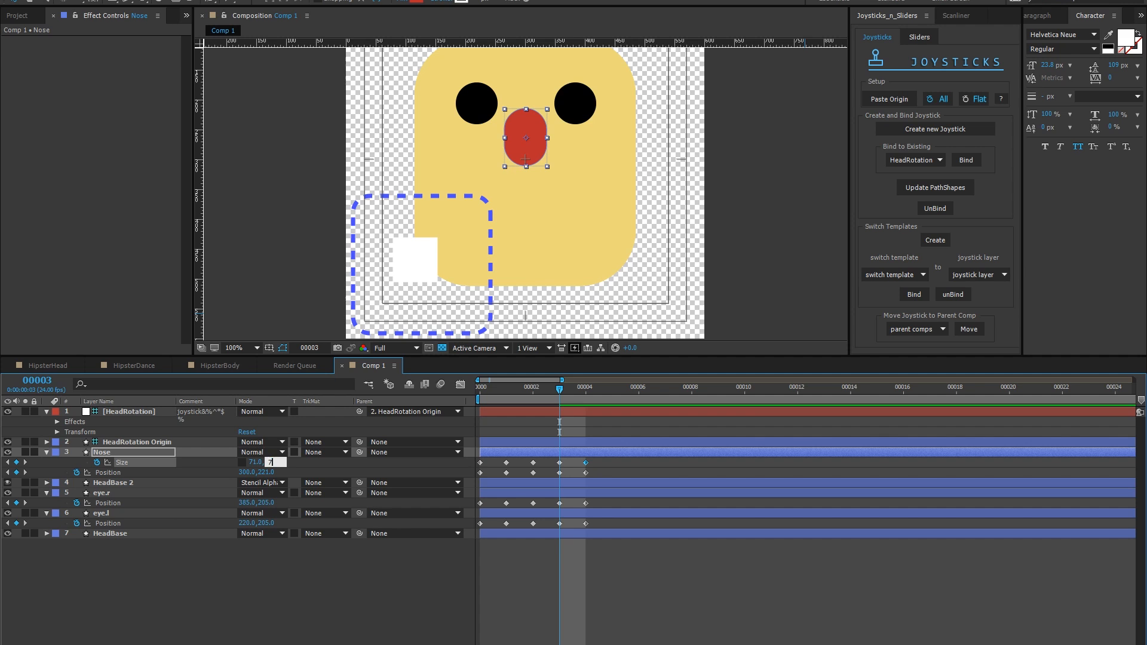
key(Return)
- Select all layers and bind them to the existing HeadRotation joystick with the revised nose poses
key(ctrl+a)
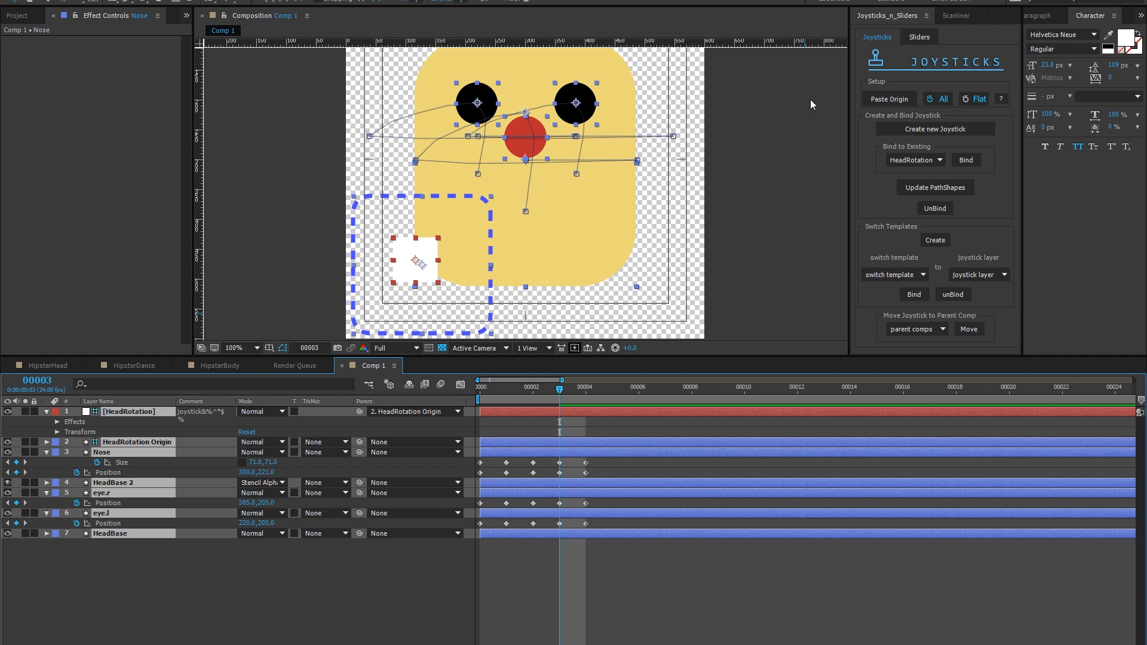
click(914, 160)
click(919, 175)
click(958, 160)
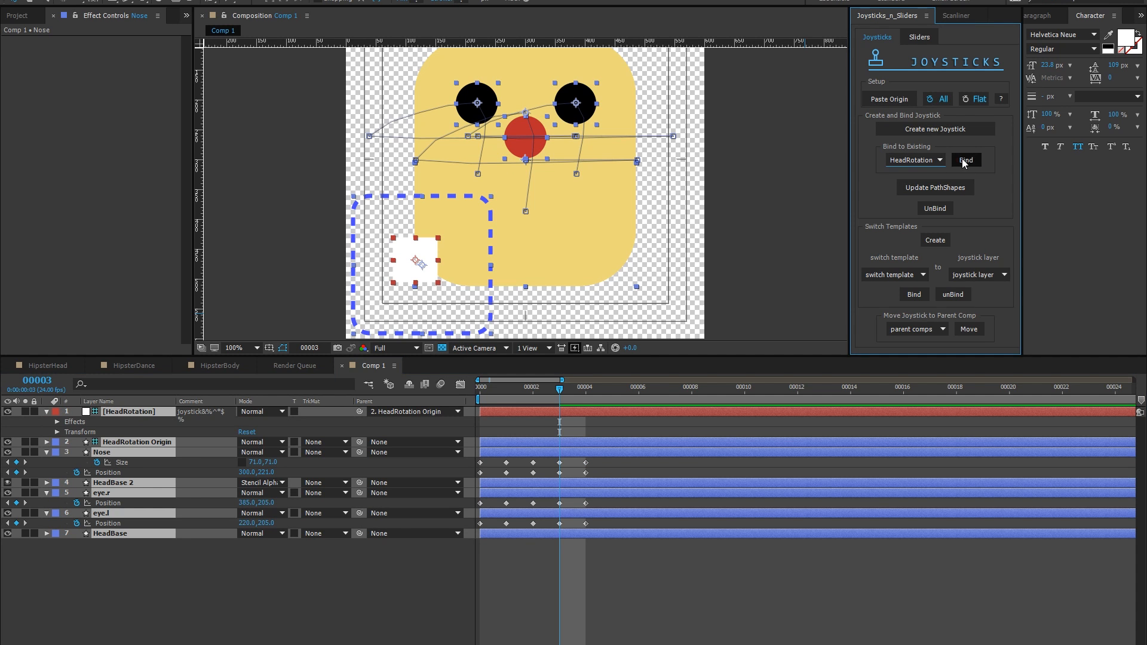
- Move the HeadRotation control sideways to test the rig and turn off the composition's transparency grid
drag(412, 257, 440, 264)
click(442, 348)
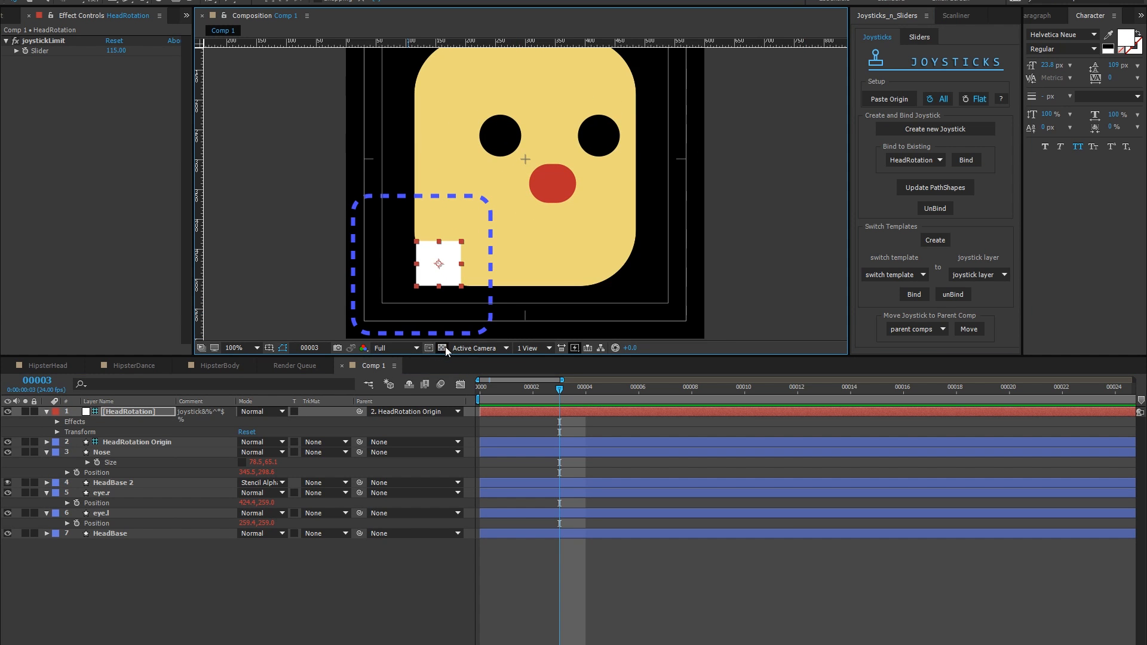
- Draw a red rectangle about 996 by 392 px over the top of the head and move its layer directly below HeadBase 2
drag(555, 256, 622, 243)
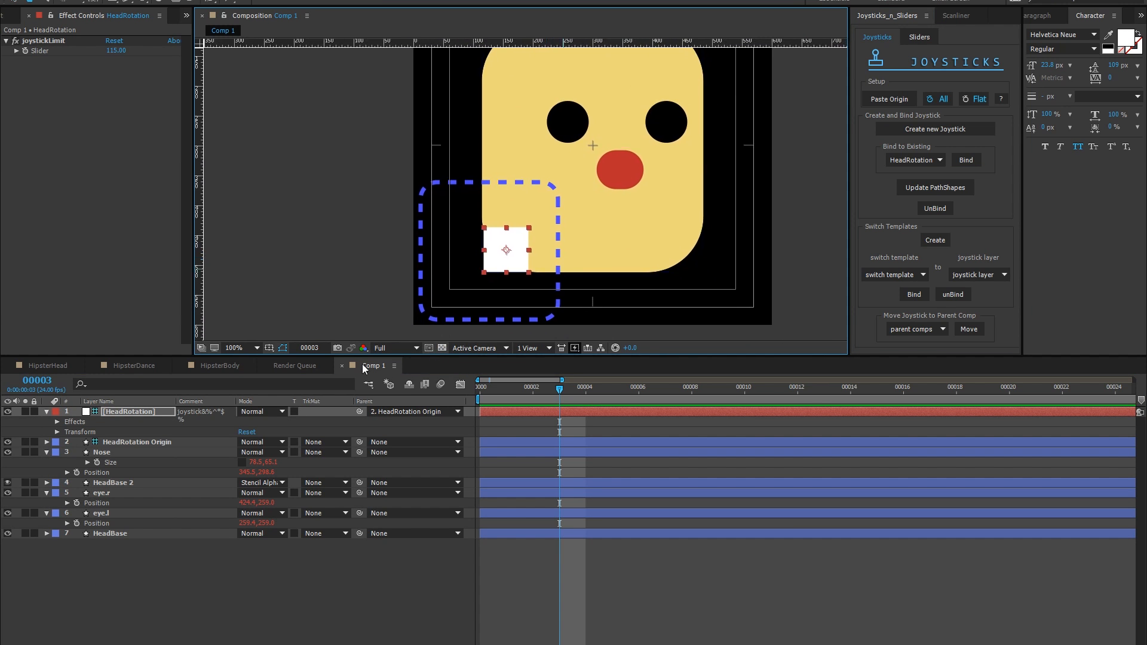
click(263, 567)
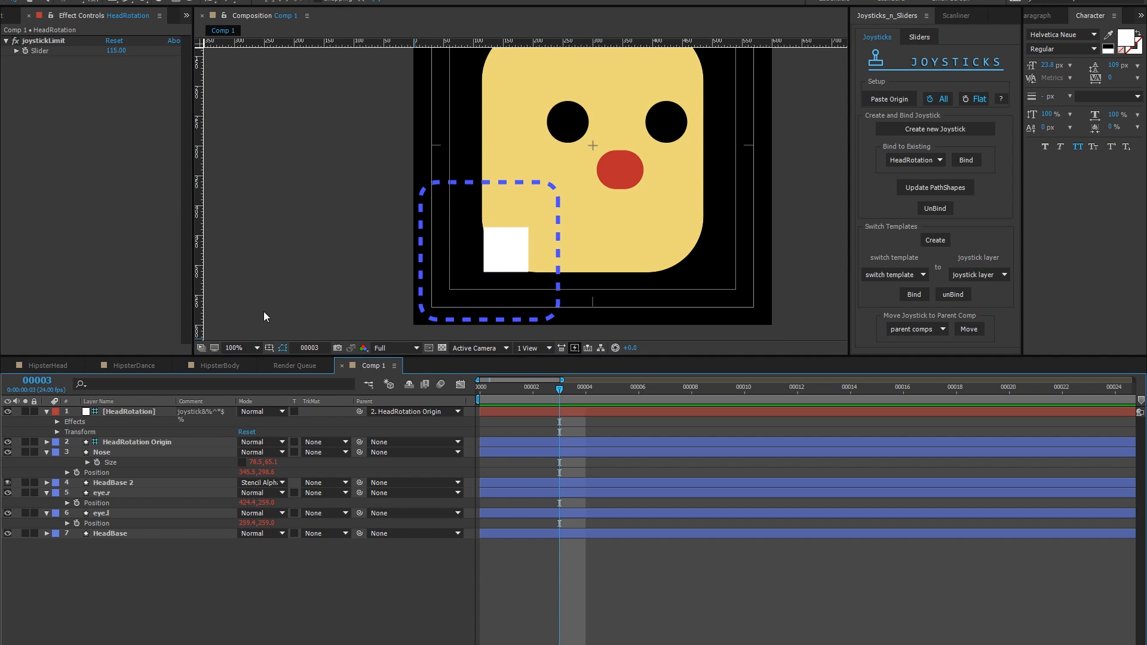
drag(604, 135, 545, 188)
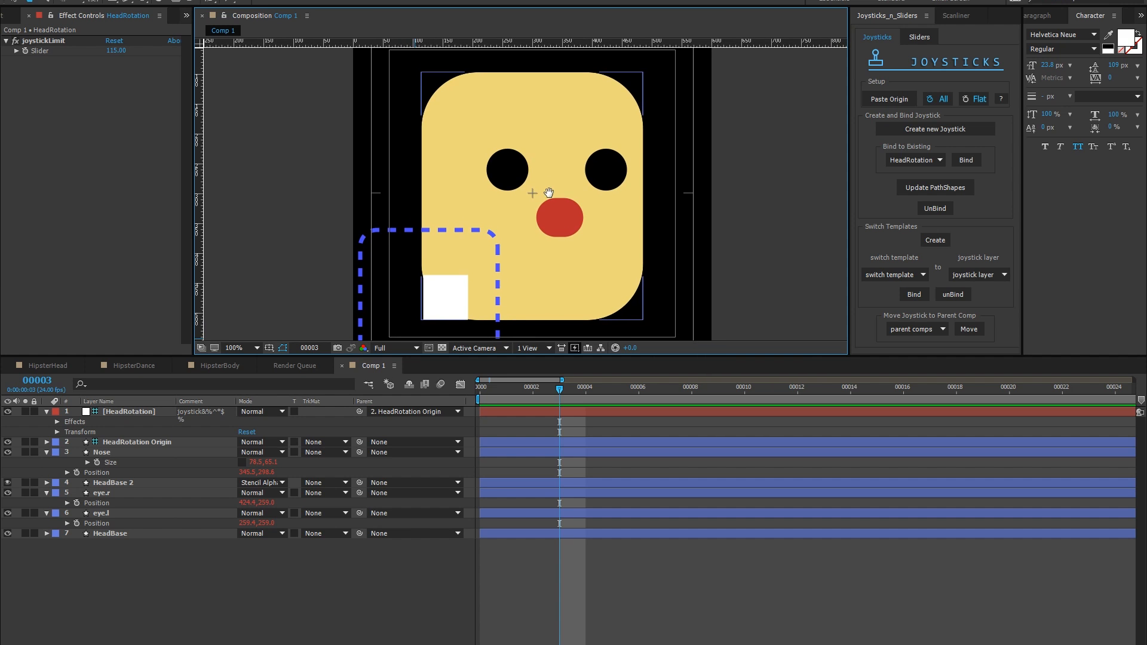
drag(472, 355, 472, 403)
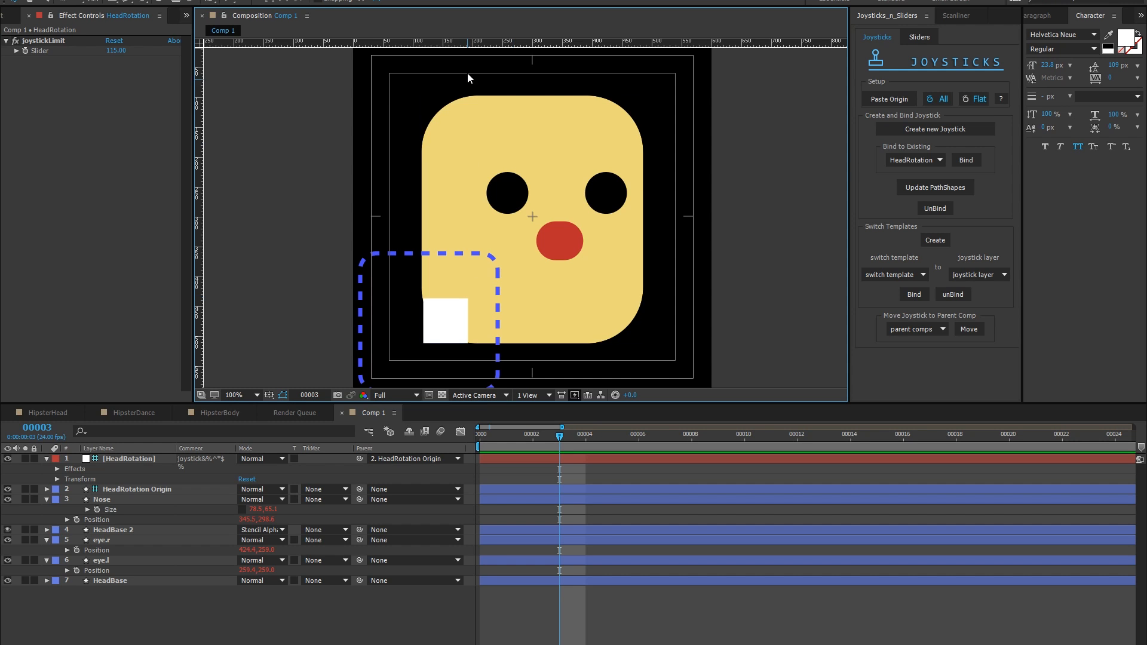
click(114, 2)
click(313, 604)
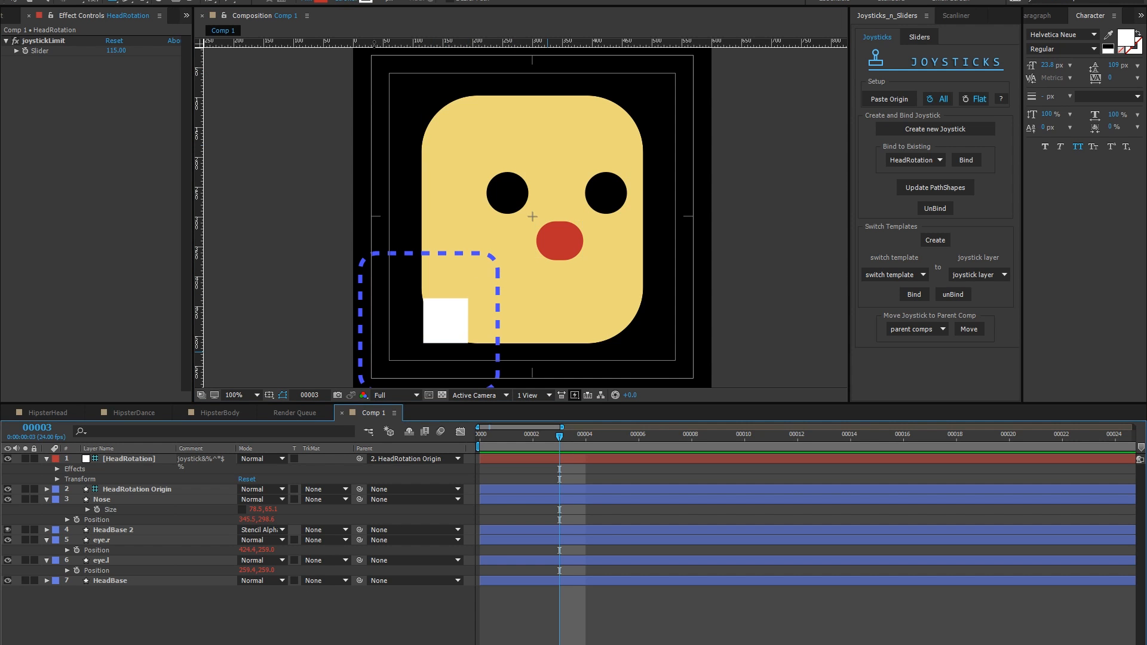
key(comma)
drag(392, 72, 690, 186)
click(320, 1)
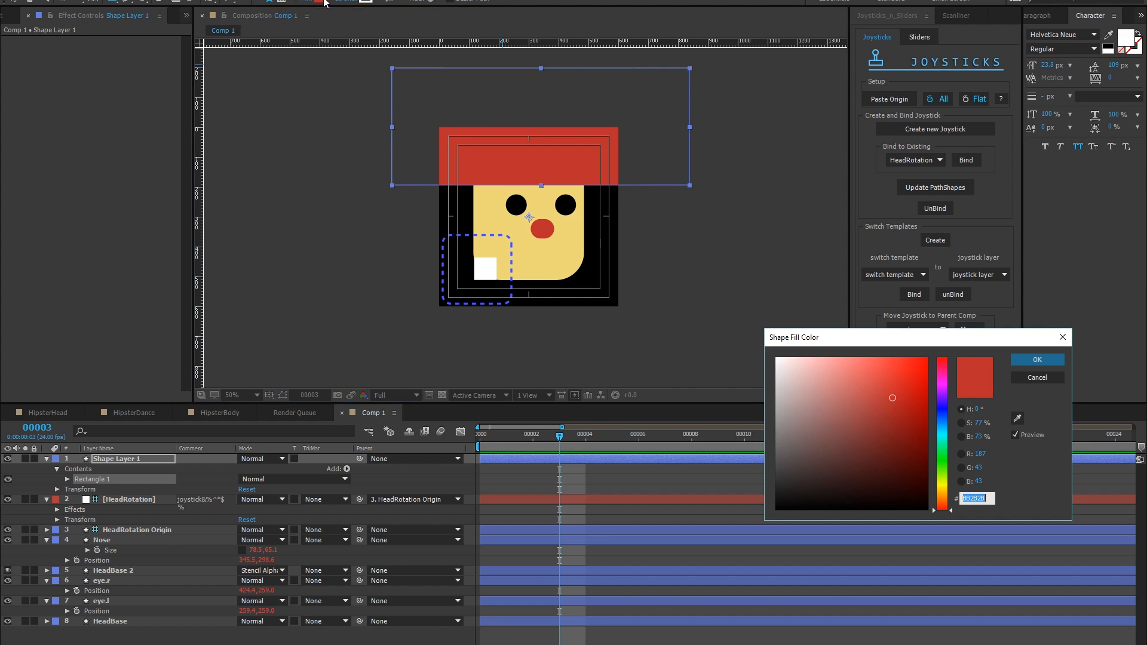
click(1032, 359)
drag(109, 457, 110, 575)
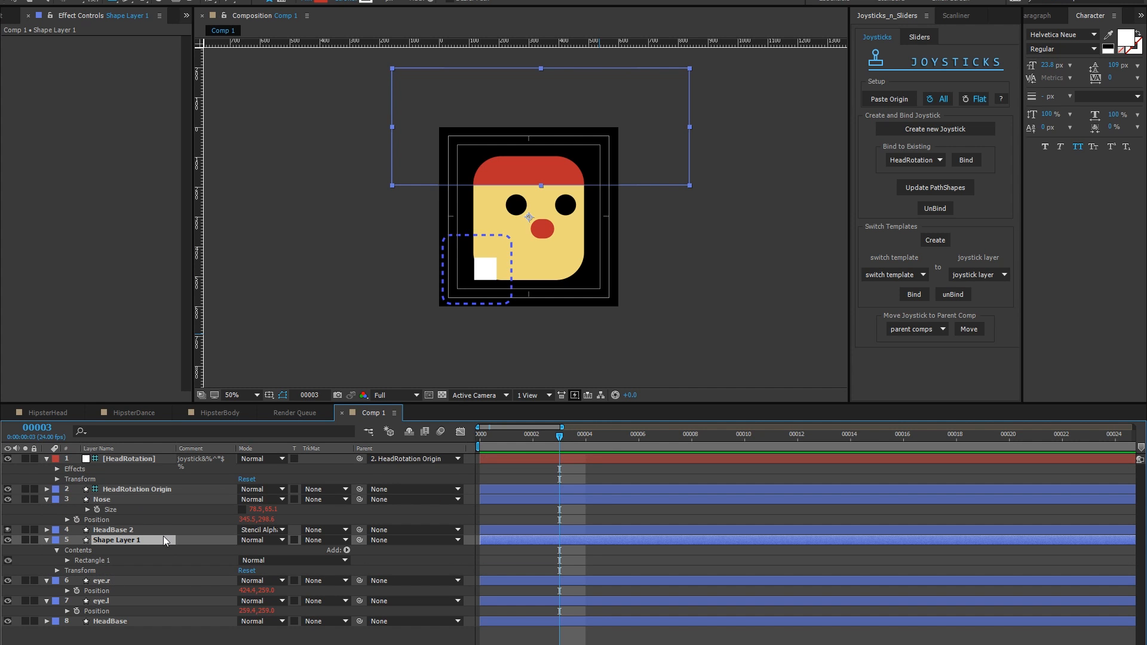
- Add a Pucker & Bloat operator to the new rectangle layer and set its Amount to -59
click(68, 560)
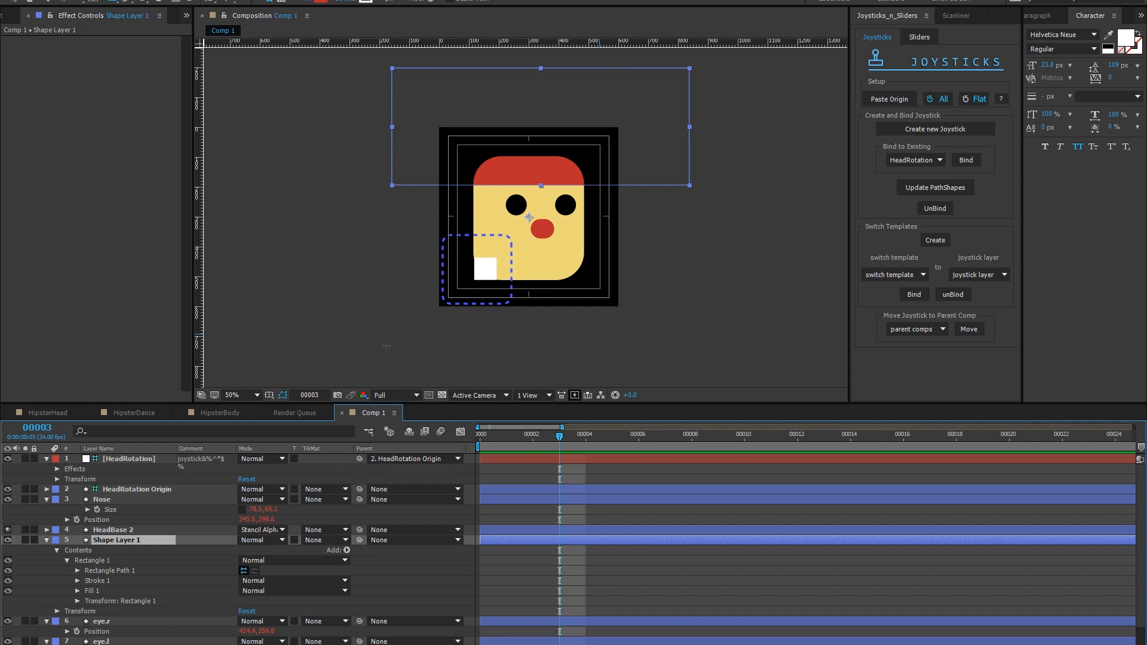
click(347, 550)
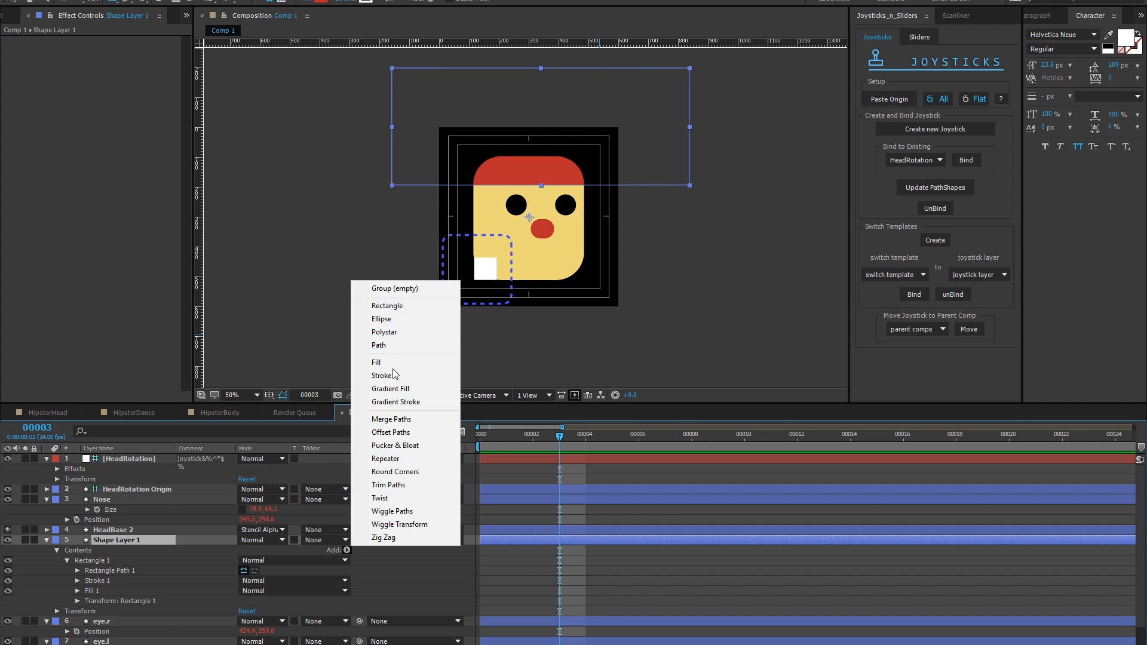
click(394, 447)
click(66, 612)
scroll(170, 597, down, 1)
drag(244, 591, 183, 569)
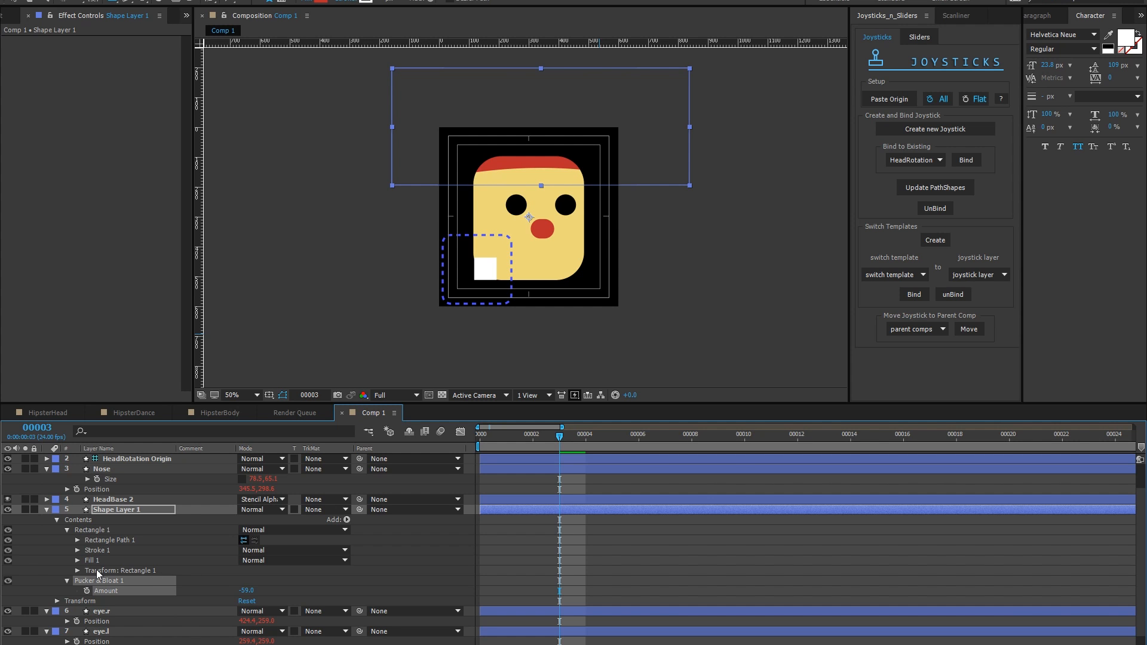
- Set the rectangle's Size width to 732 and its Transform Position X to 0 to centre it over the head
click(78, 541)
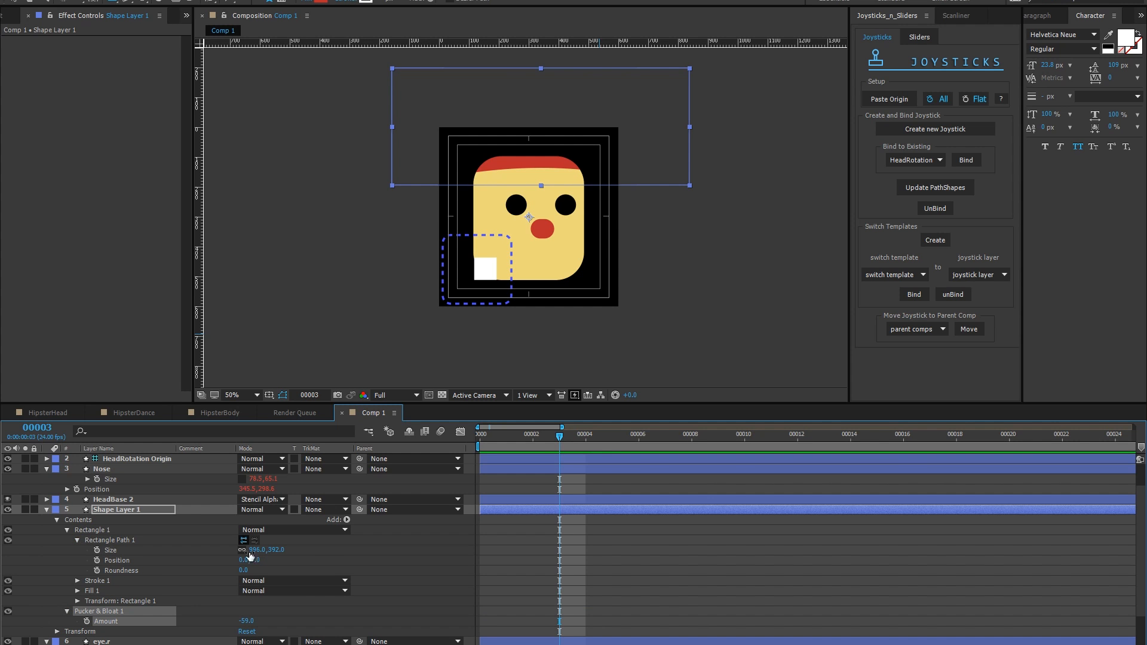
drag(260, 550, 83, 548)
drag(94, 550, 100, 547)
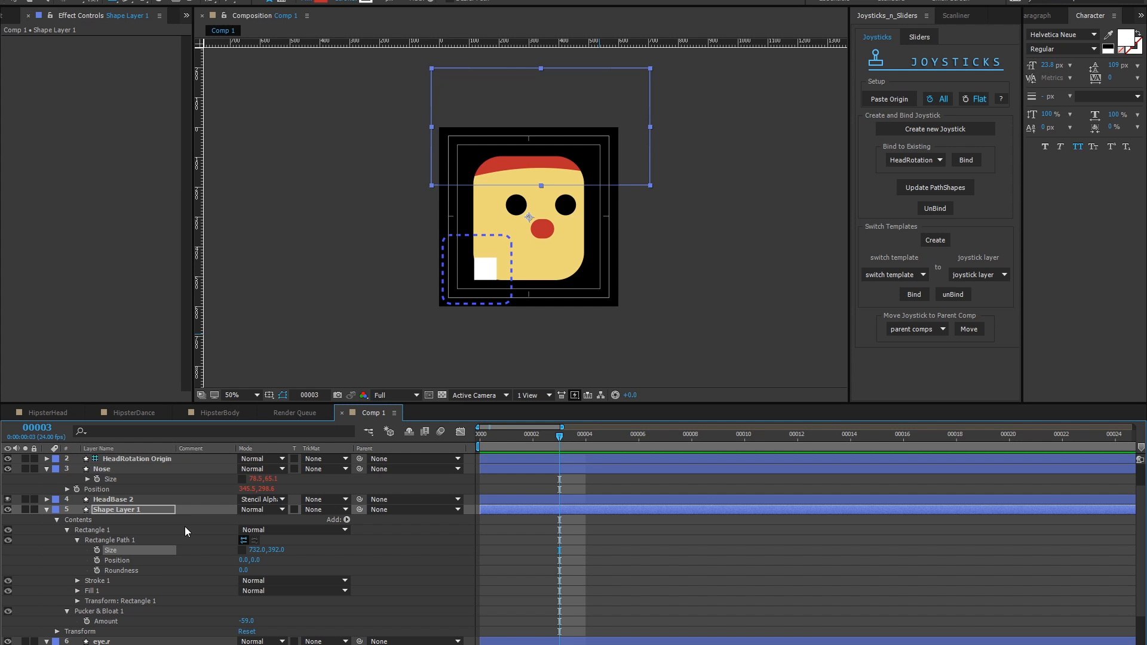
click(77, 602)
scroll(195, 604, down, 1)
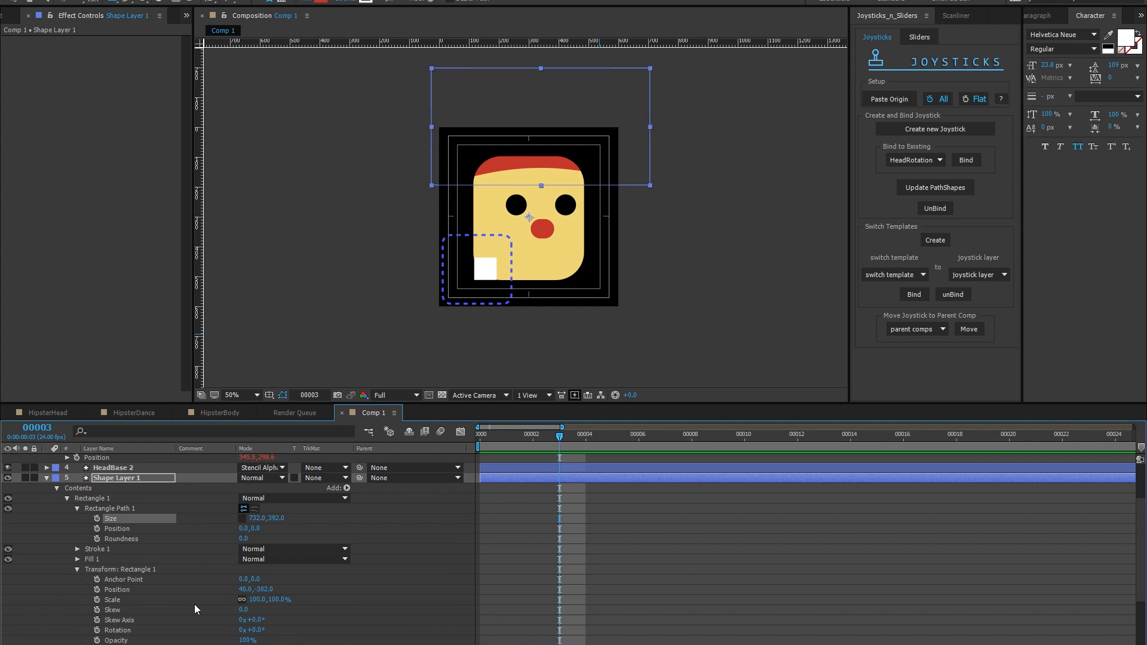
click(245, 589)
text(0)
key(Return)
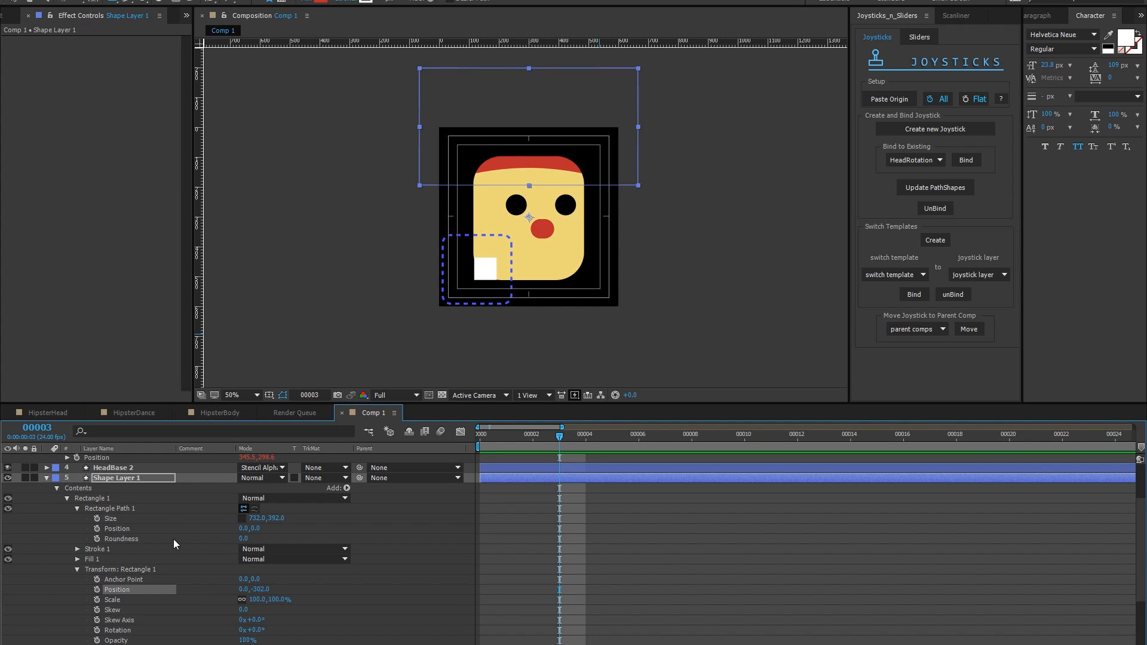
- Unbind the HeadRotation joystick to restore the pose keyframes
scroll(176, 542, up, 2)
click(120, 458)
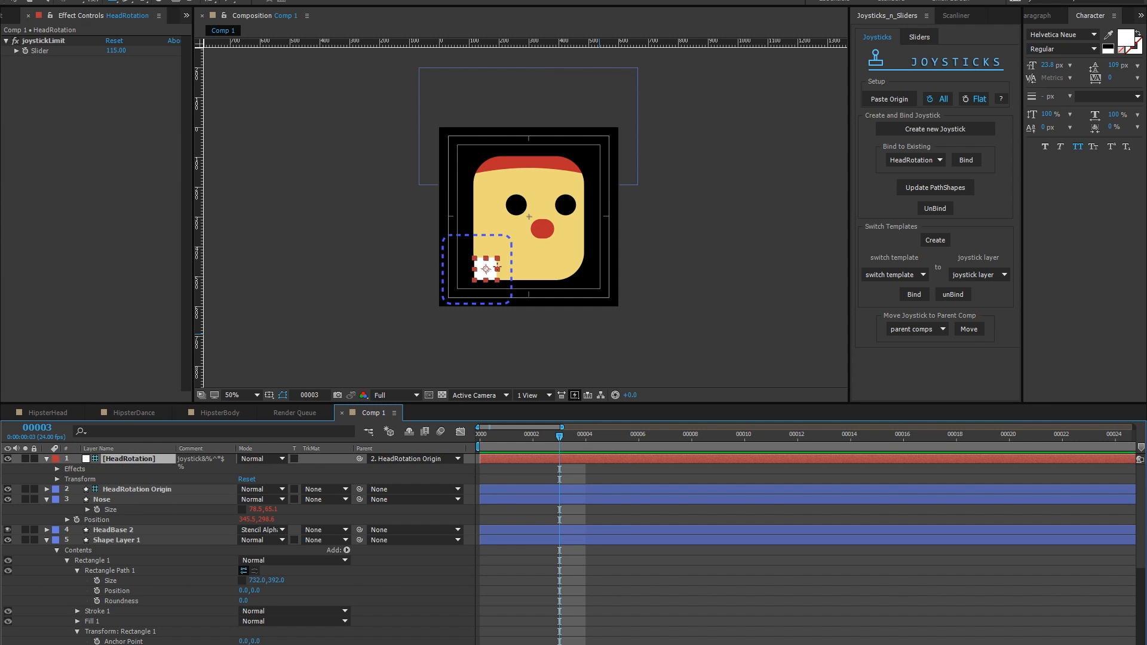
click(934, 209)
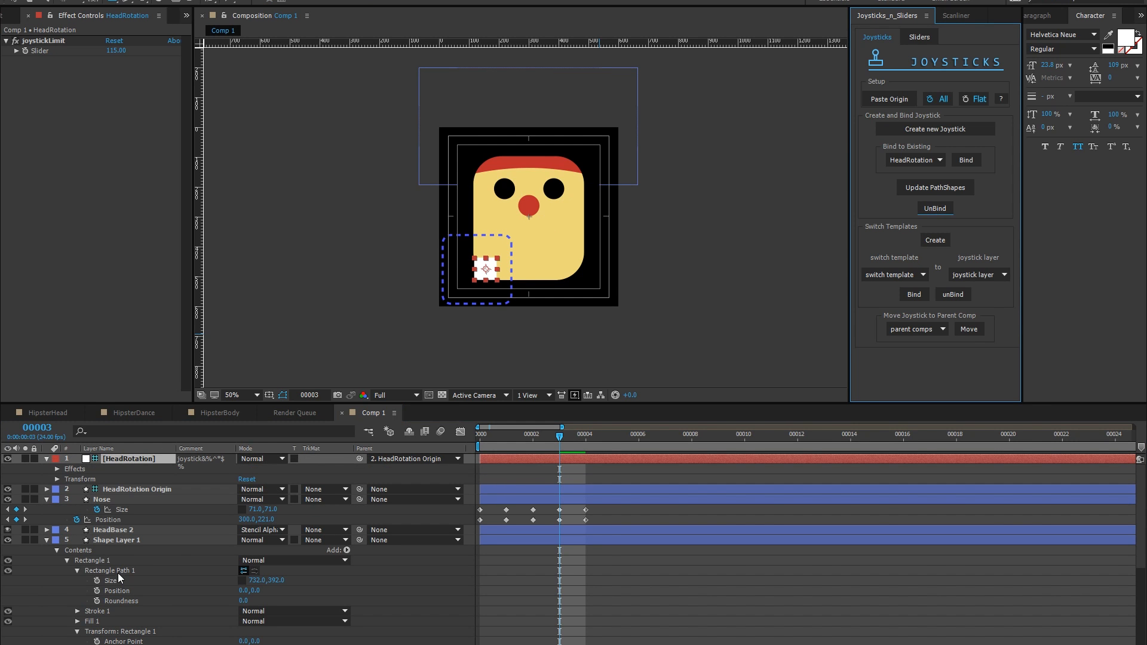
- Rename the new rectangle layer as HatShape
scroll(109, 576, down, 2)
scroll(110, 576, up, 2)
click(112, 536)
key(Return)
text(Had)
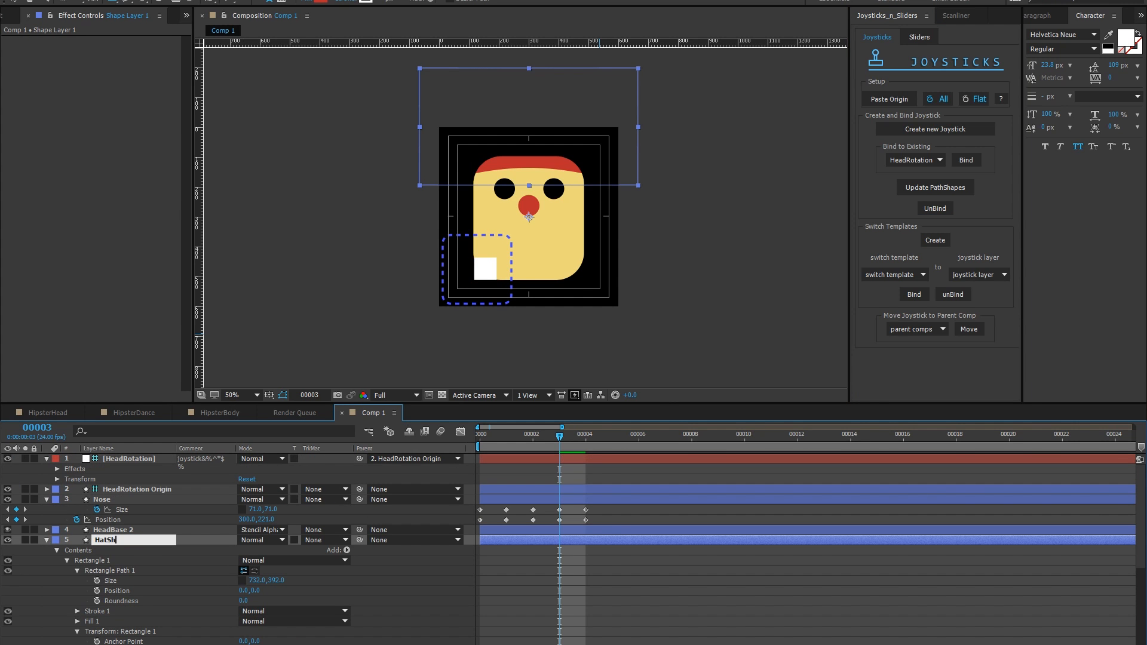
key(Return)
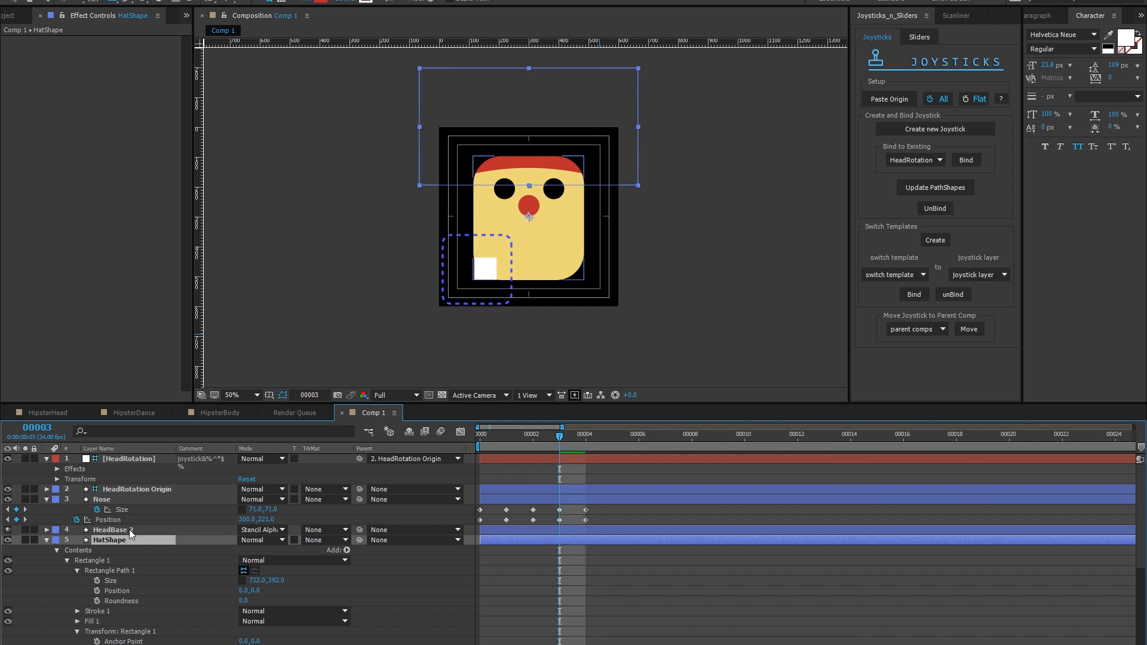
- Rename the HeadBase 2 layer as HeadMatte
click(129, 529)
key(Return)
key(Right)
key(BackSpace)
key(BackSpace)
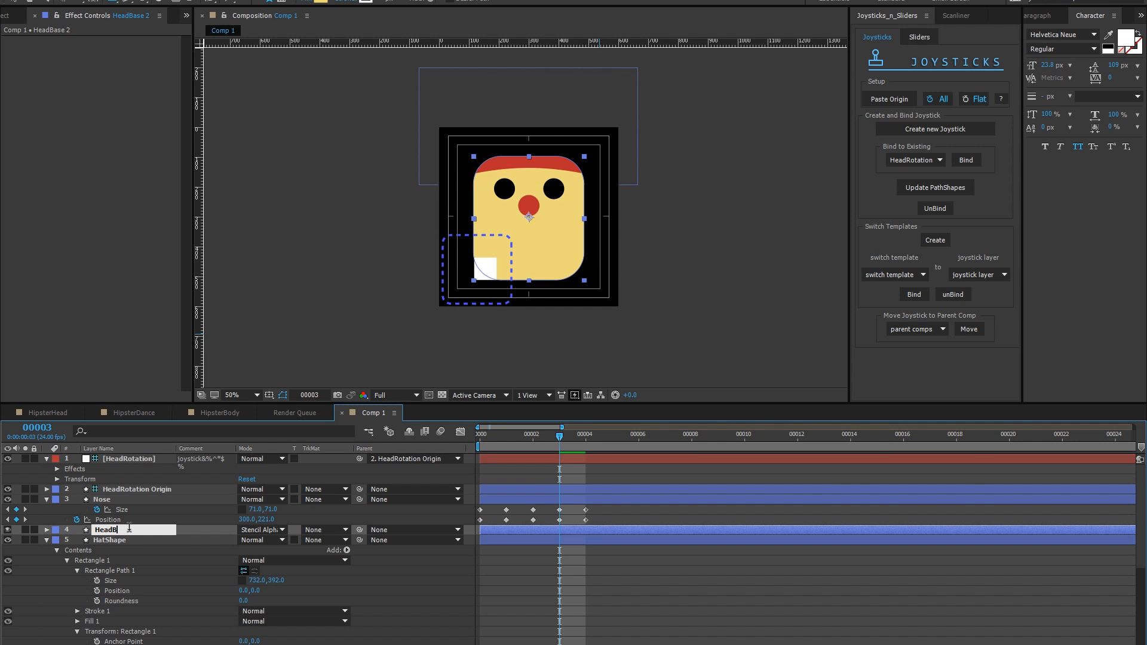
text(Matte)
key(Return)
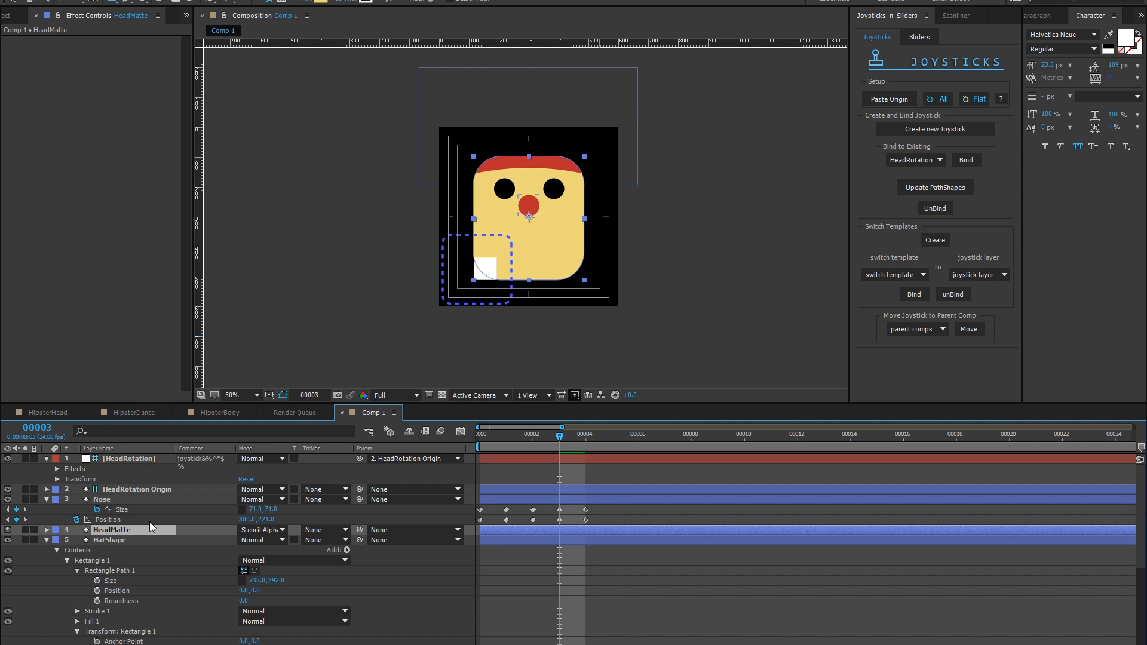
- Keyframe HatShape's Pucker & Bloat Amount at 0 and place that keyframe at frame 0
click(113, 540)
scroll(114, 541, down, 2)
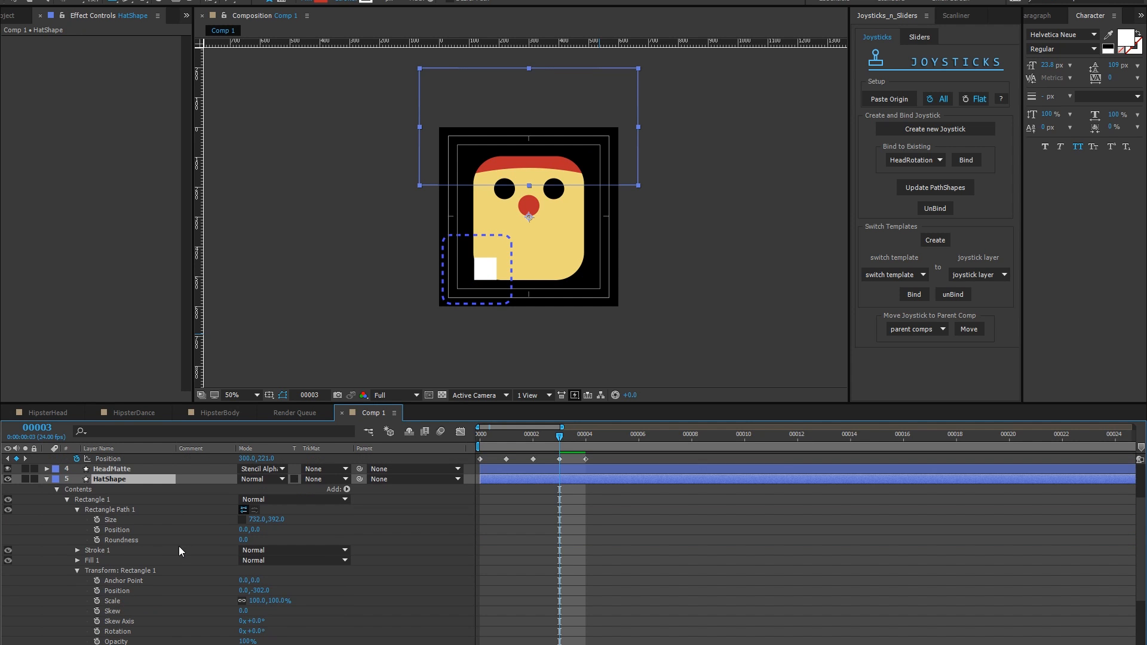
scroll(119, 577, down, 2)
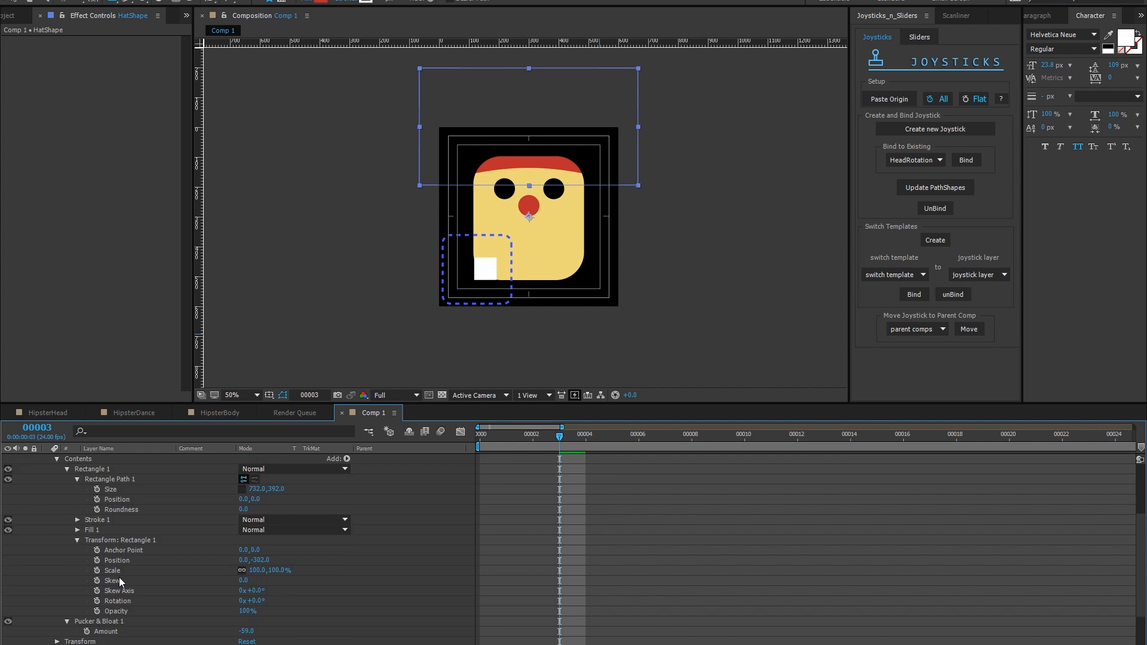
click(87, 602)
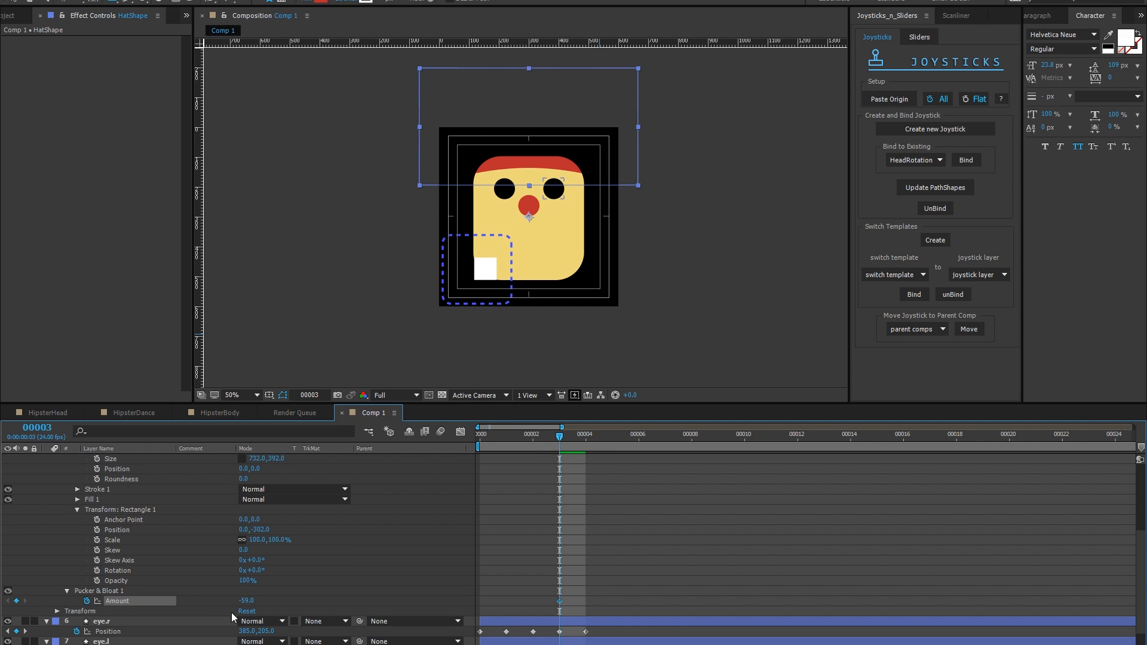
click(243, 601)
text(0)
key(Return)
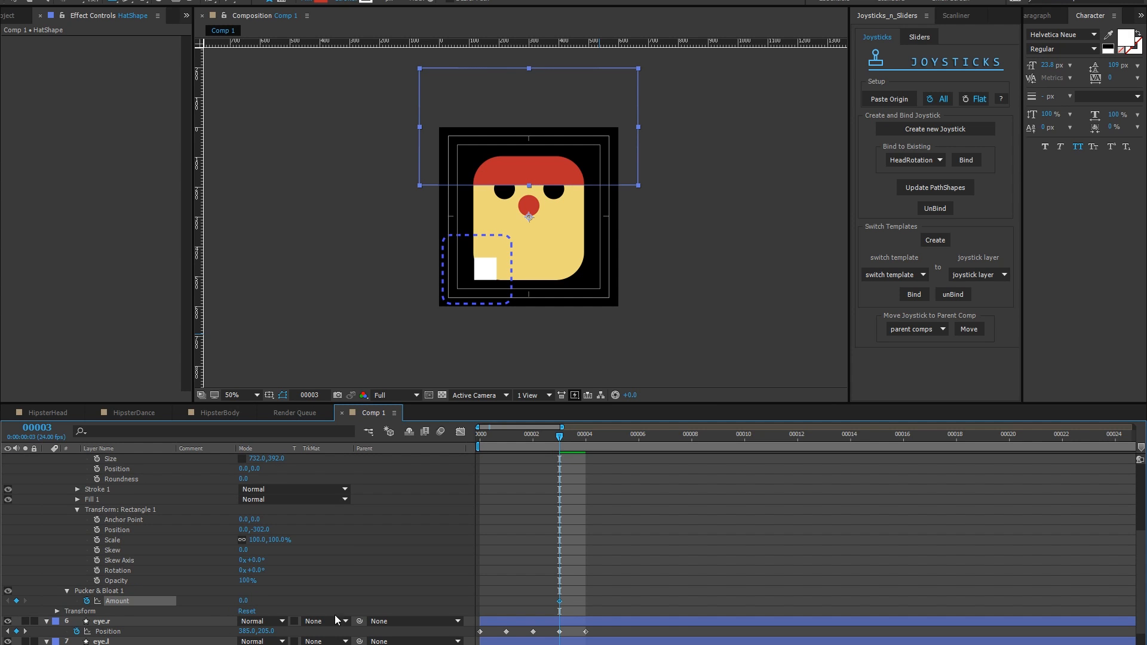
key(Home)
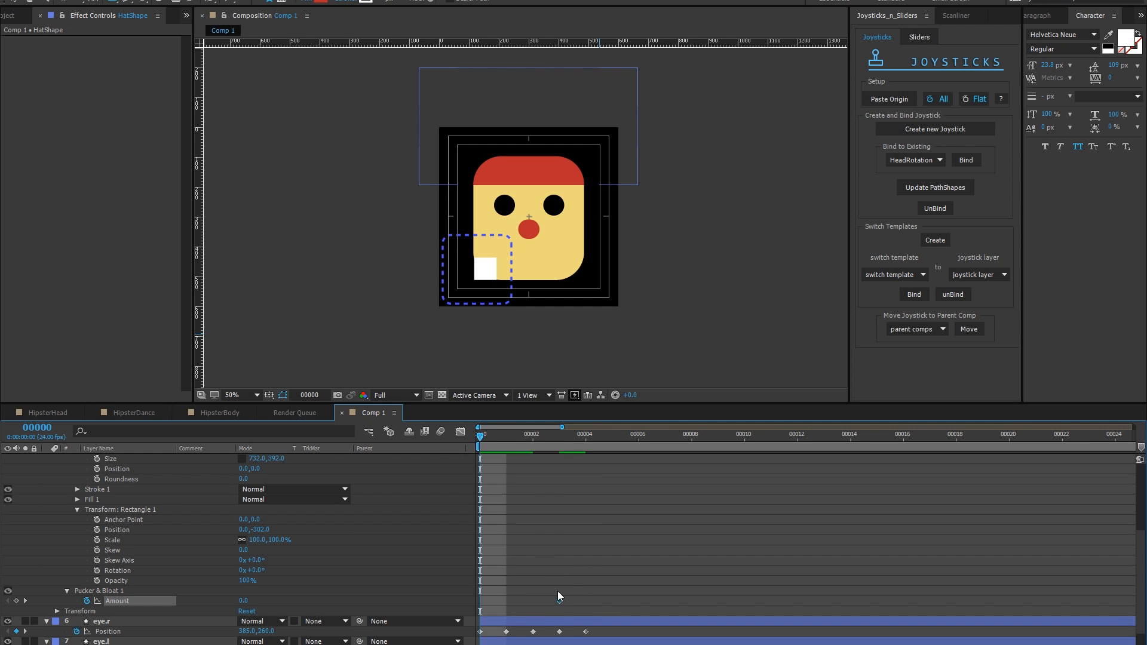
drag(560, 601, 486, 602)
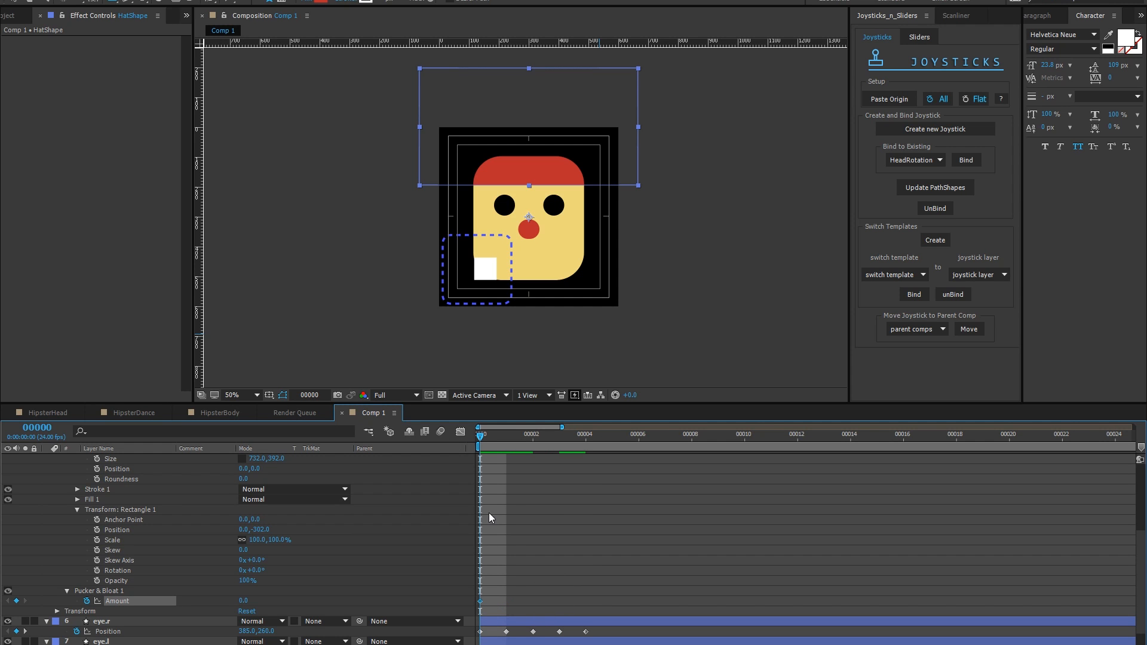
- Paste the origin value of HatShape's Pucker & Bloat Amount at frames 1 and 2
key(Page_Down)
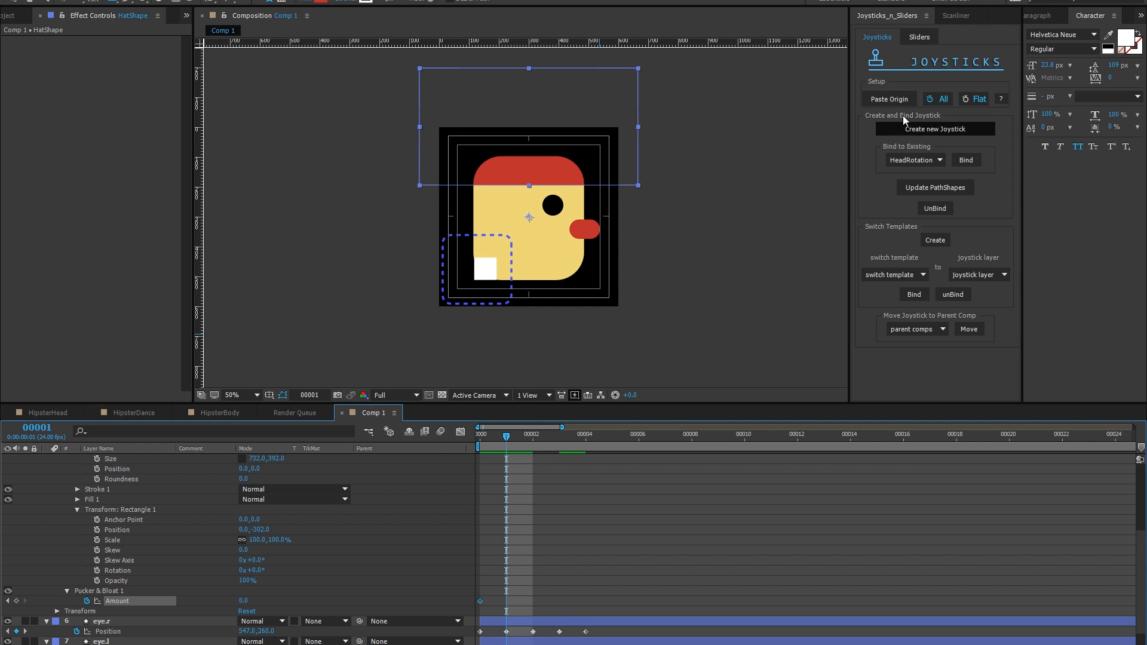
click(891, 97)
key(Page_Down)
click(890, 97)
- Set HatShape's Pucker & Bloat Amount to -62 at frame 3 and 74 at frame 4
key(Page_Down)
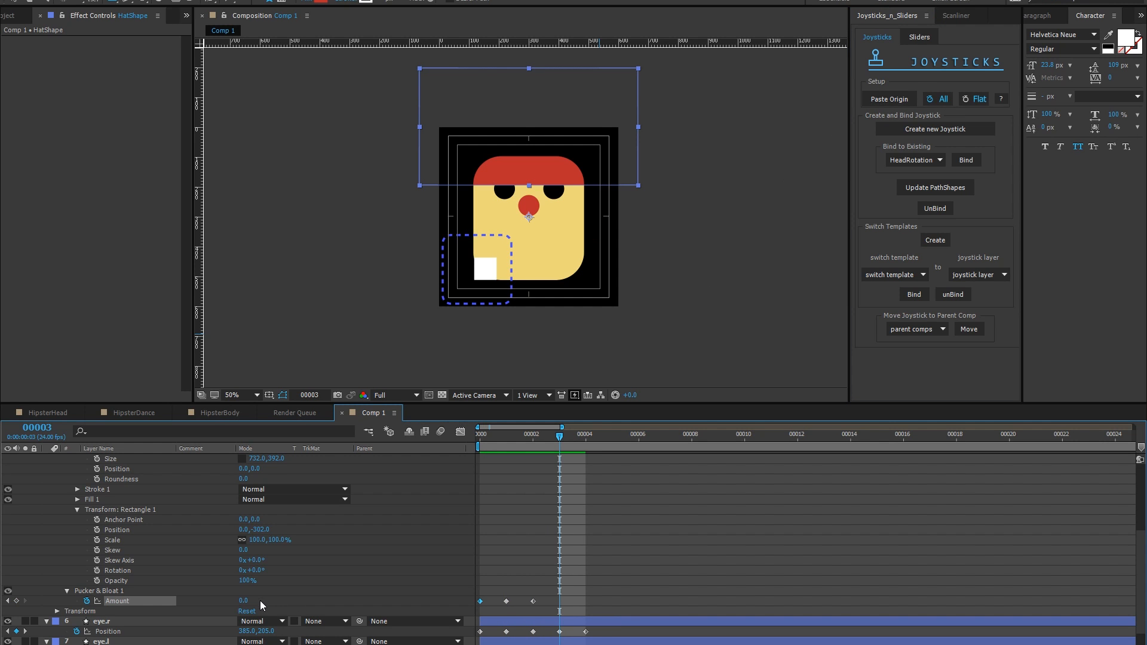
drag(243, 600, 209, 601)
key(Page_Down)
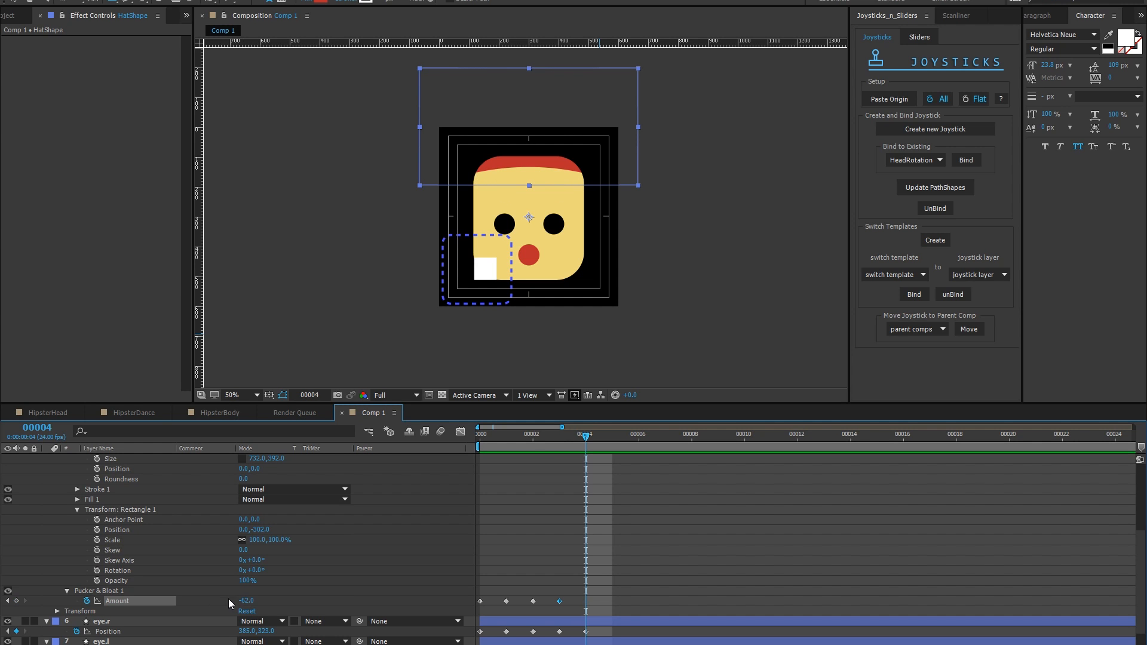
drag(245, 601, 319, 593)
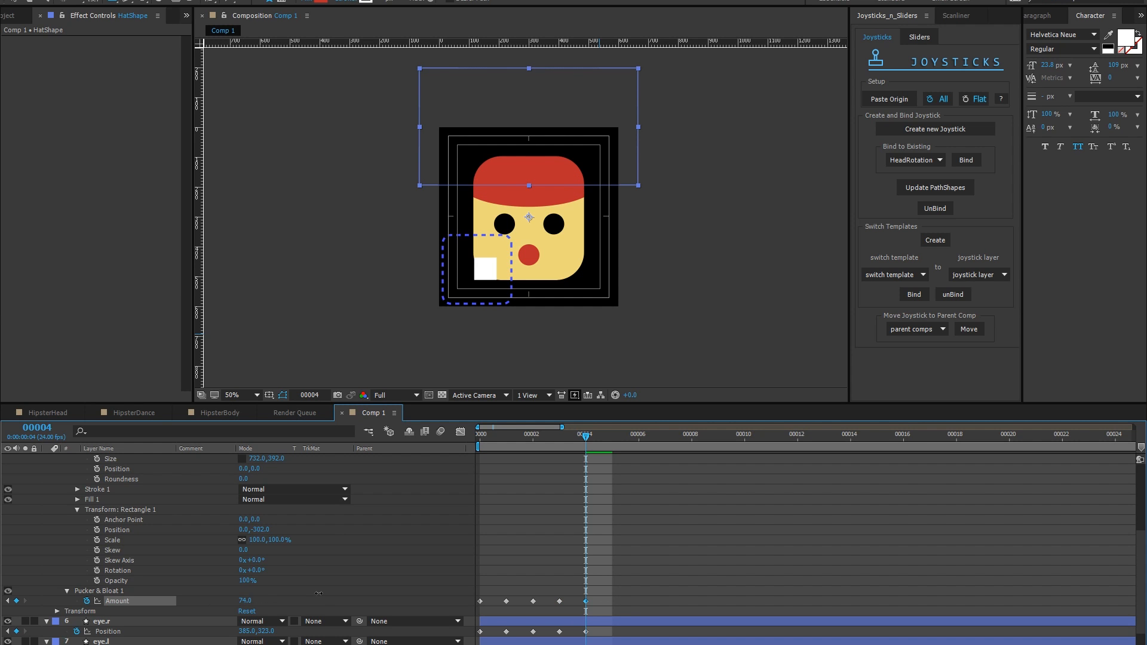
- Select all layers and bind them to the existing HeadRotation joystick with the hat poses included
key(ctrl+a)
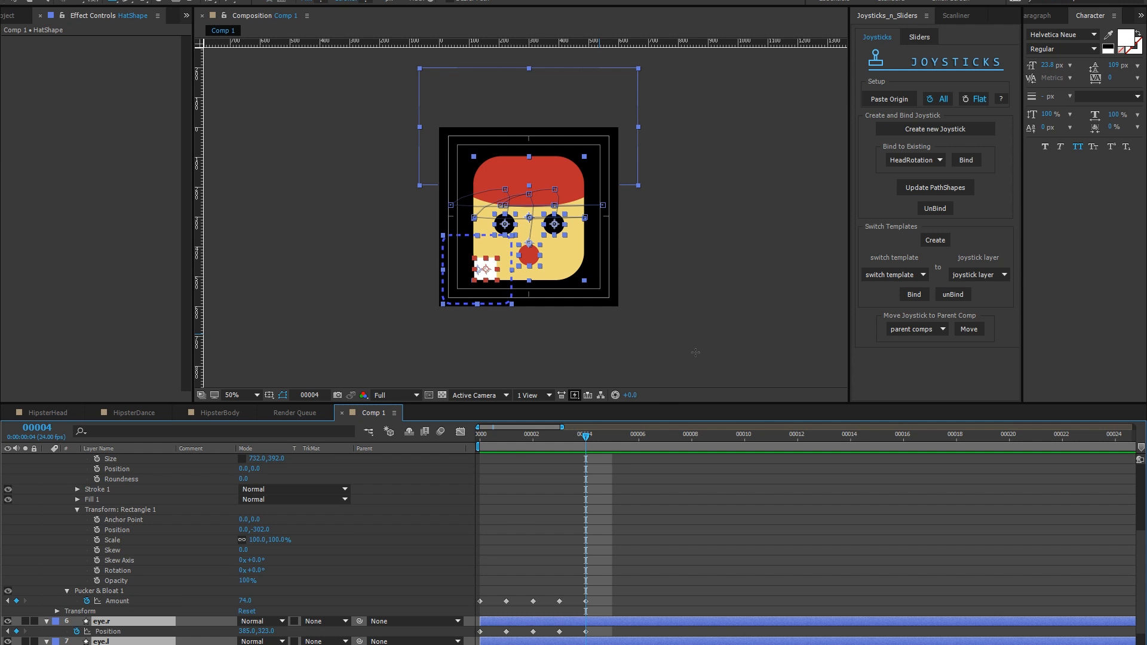
click(898, 160)
click(899, 173)
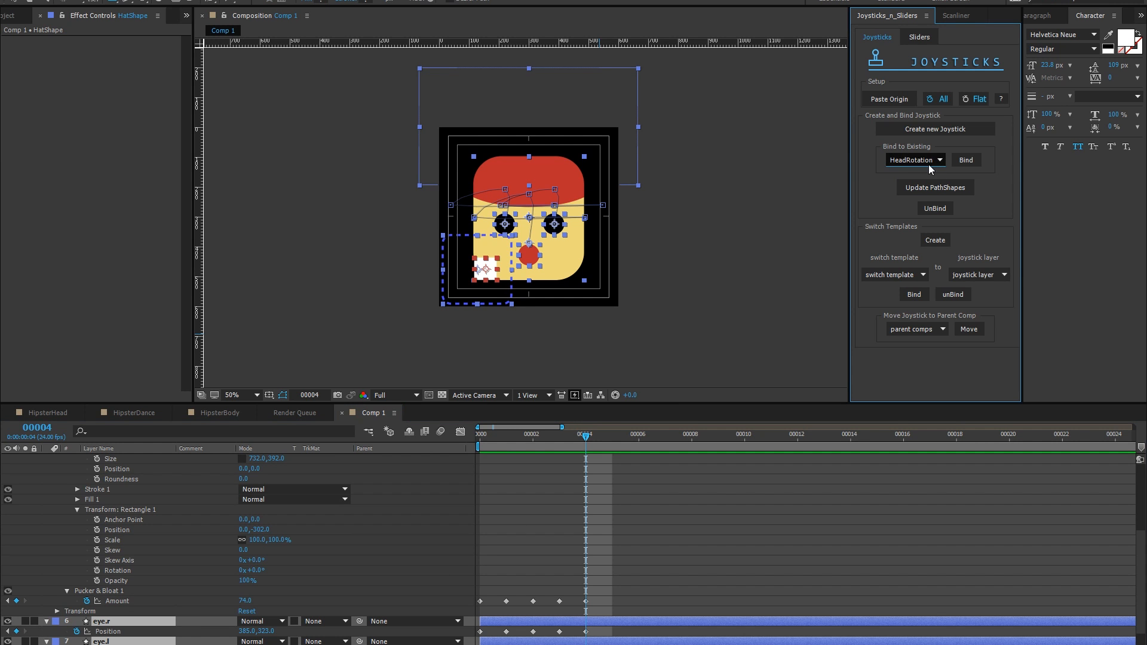
click(966, 160)
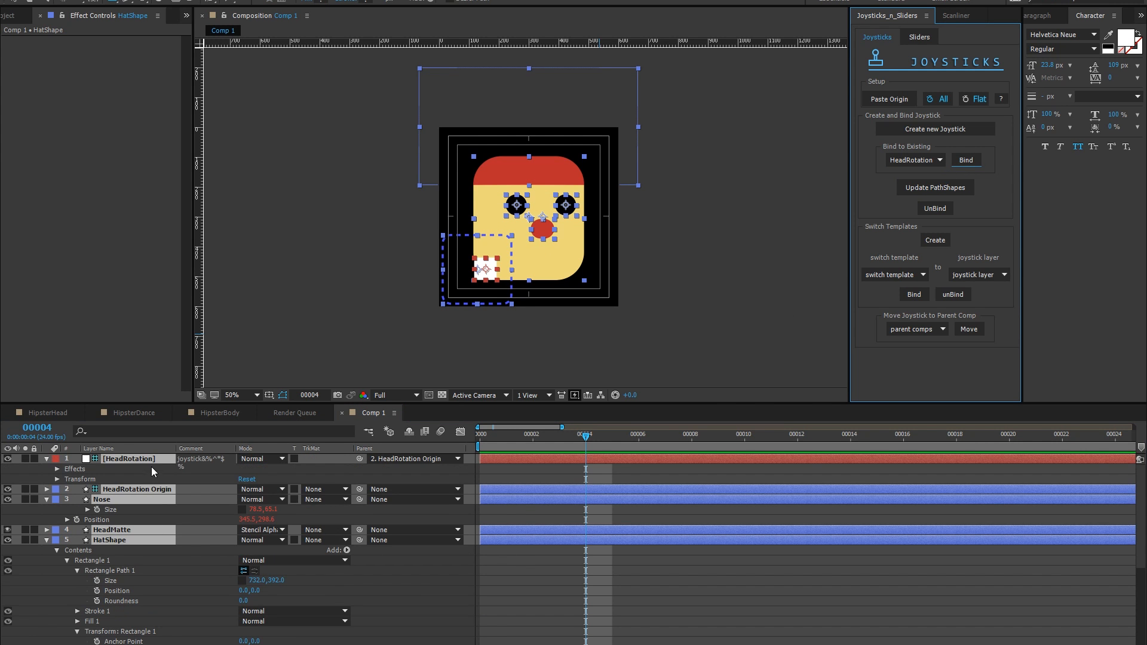
- Move the HeadRotation control slightly sideways to test the hat, and unbind the joystick again
click(135, 459)
mouse_move(485, 269)
mouse_down()
mouse_move(486, 235)
mouse_move(438, 249)
mouse_move(512, 239)
mouse_move(479, 289)
mouse_move(451, 249)
mouse_move(509, 241)
mouse_move(492, 279)
mouse_move(493, 263)
mouse_move(478, 271)
mouse_up()
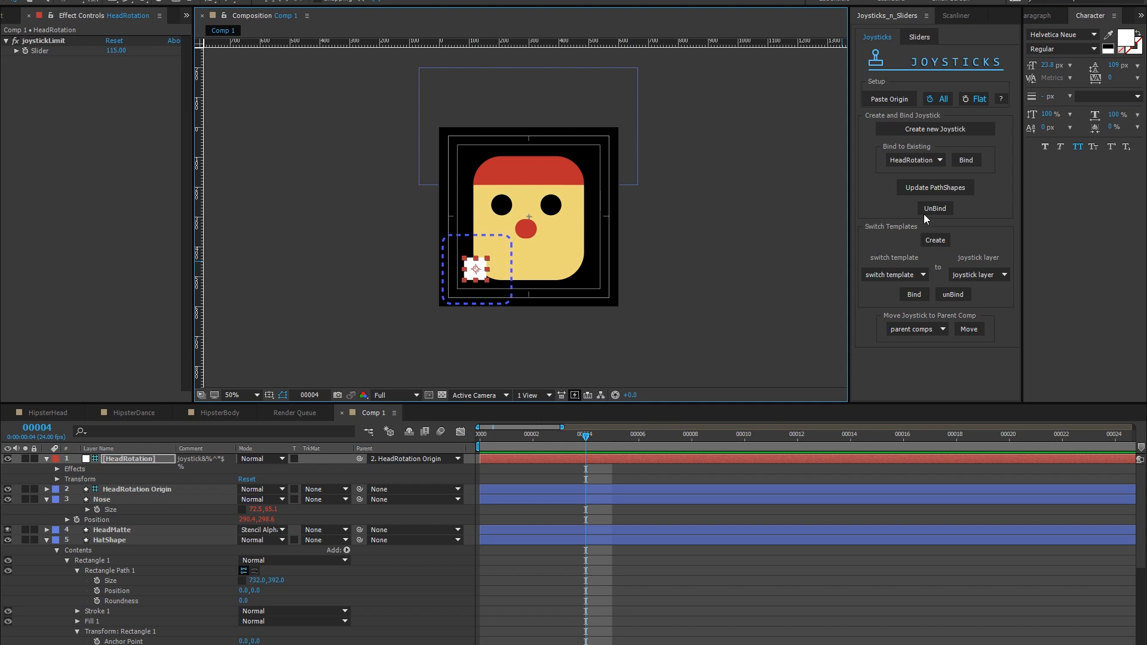
click(924, 214)
click(386, 577)
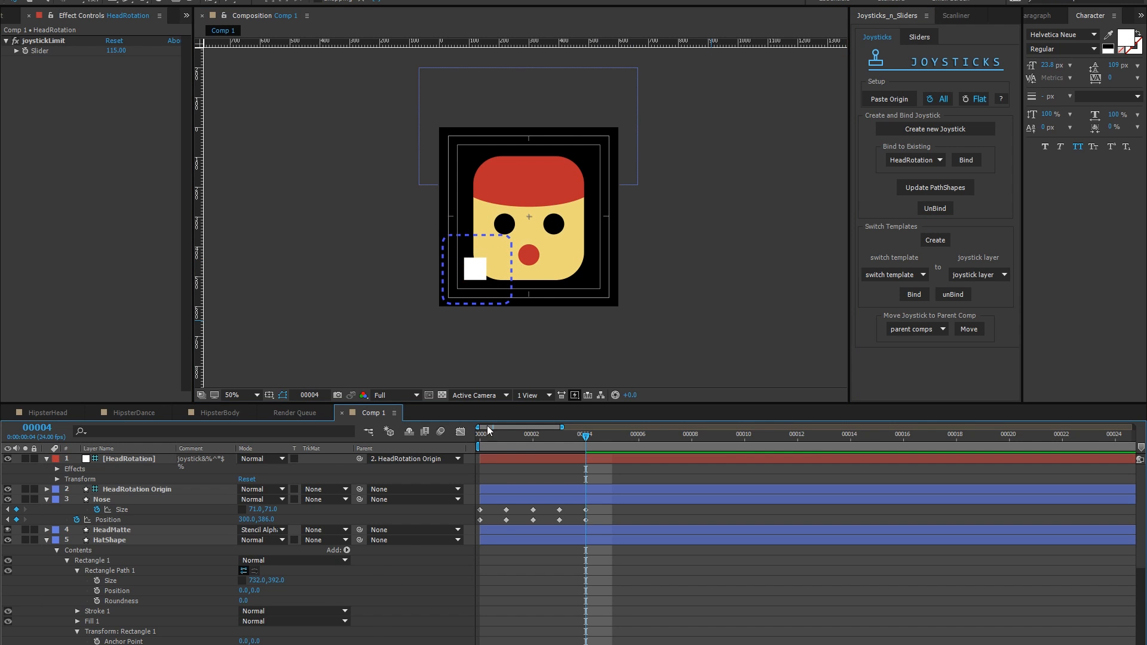
- Return to frame 0, duplicate the HatShape layer and place the copy directly above HeadMatte
drag(538, 437, 459, 436)
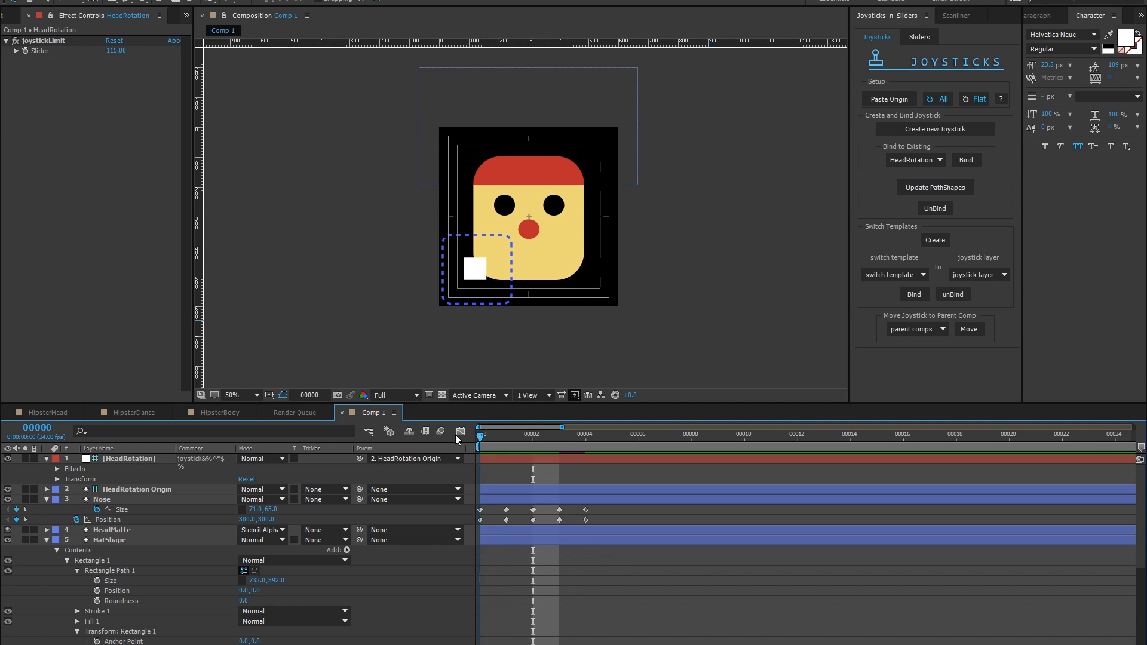
click(123, 540)
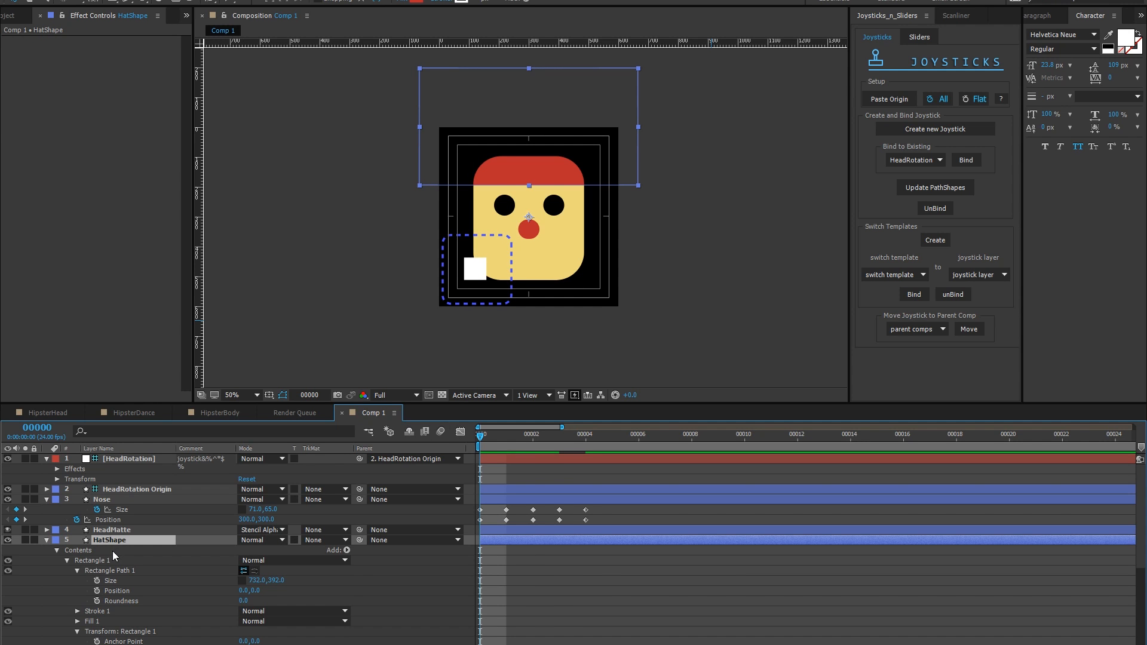
key(ctrl+d)
drag(113, 540, 113, 530)
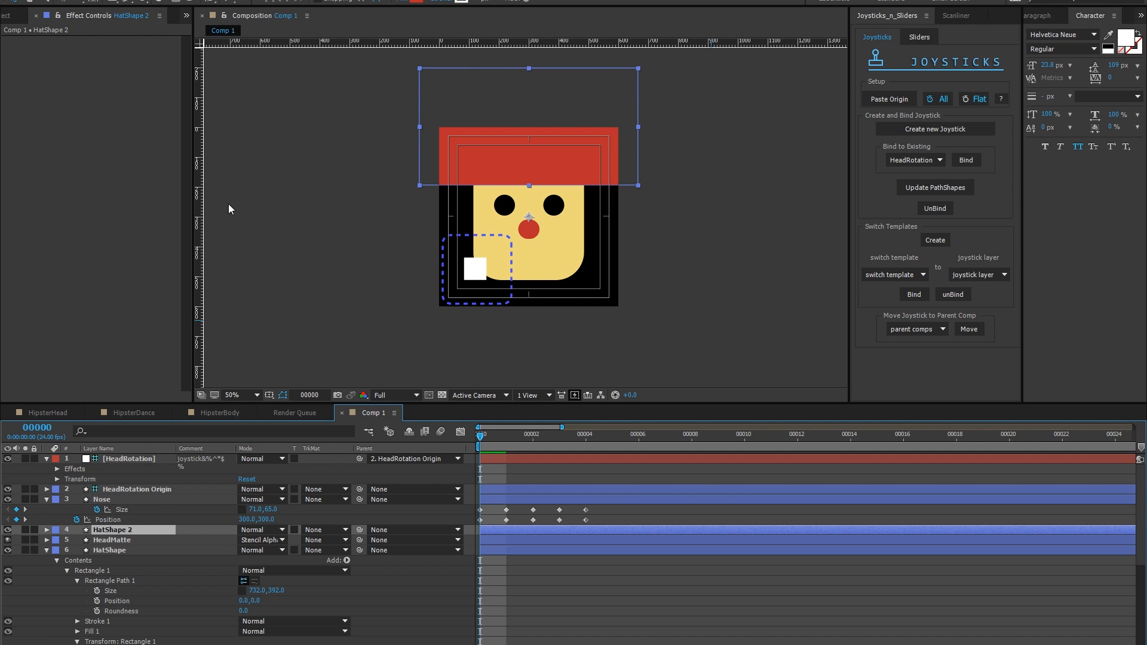
- Hide Fill 1 of Rectangle 1 in the HatShape 2 layer
click(46, 530)
click(57, 550)
click(56, 533)
click(57, 541)
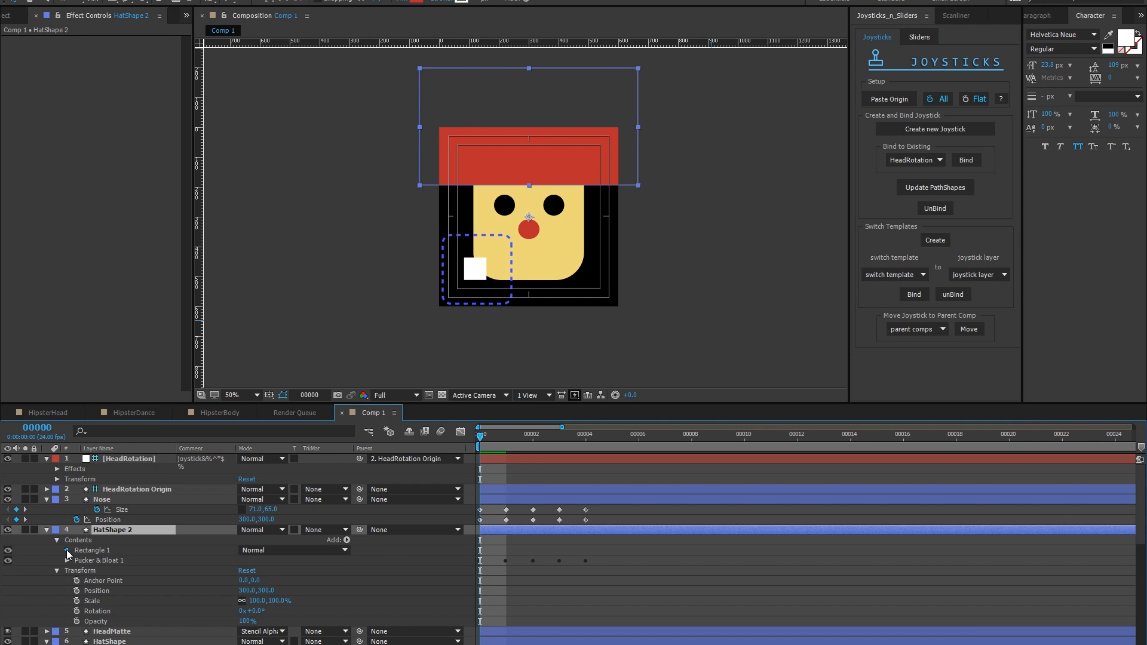
click(68, 550)
click(8, 581)
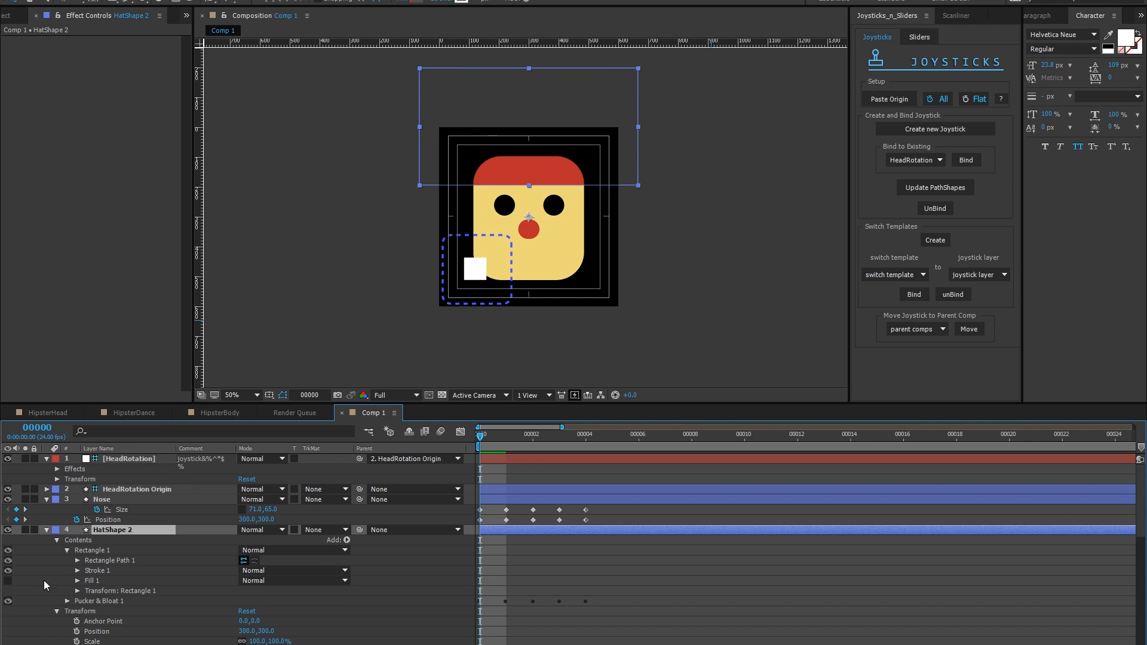
click(78, 580)
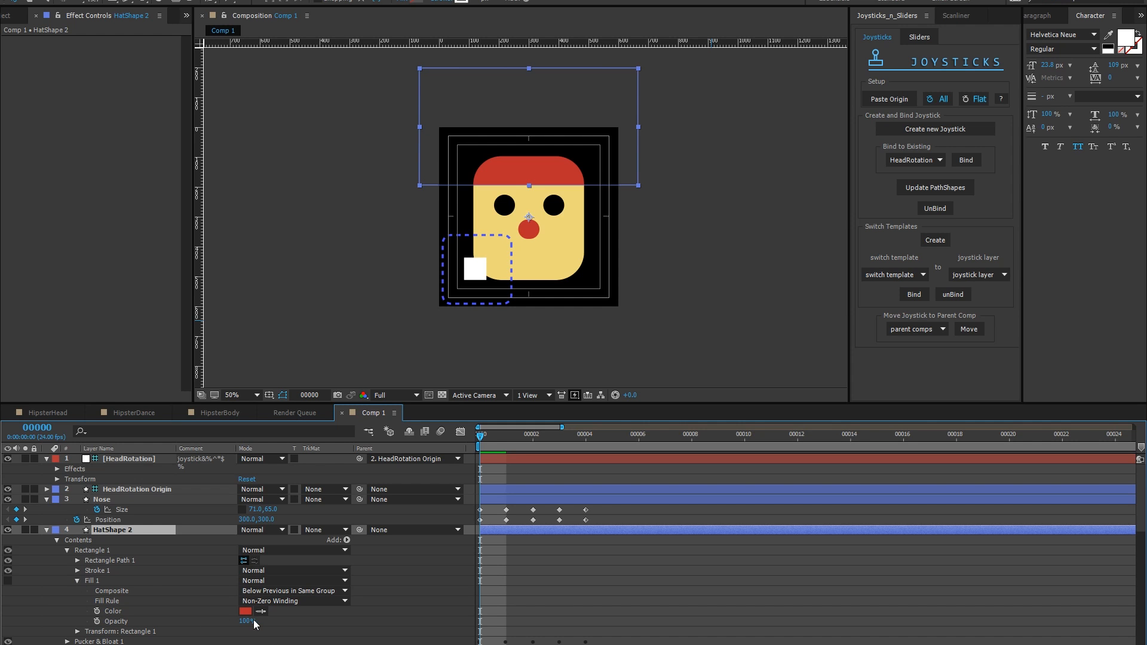
click(77, 581)
- Set the Stroke Width of HatShape 2's rectangle to 43
click(78, 571)
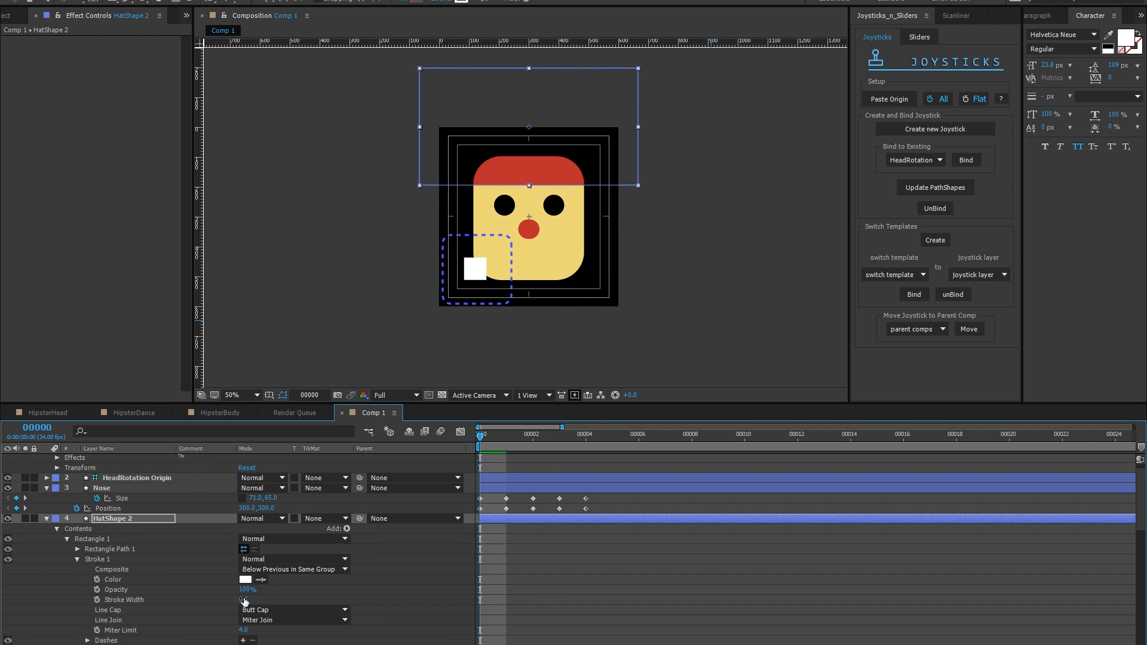
drag(244, 600, 267, 599)
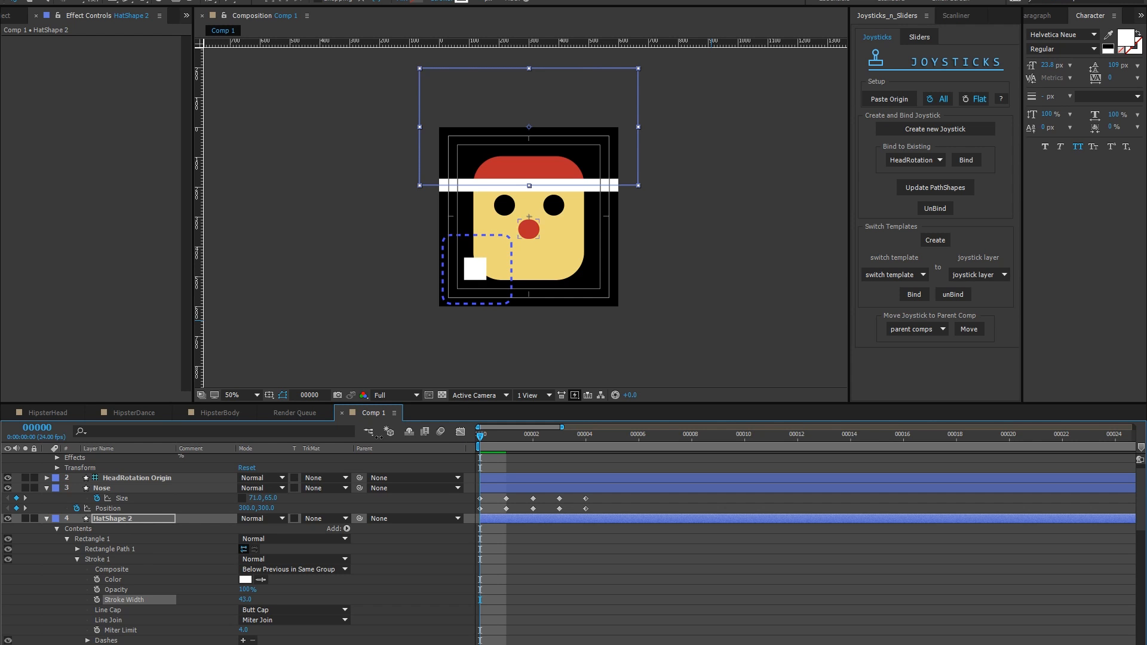
drag(485, 439, 454, 443)
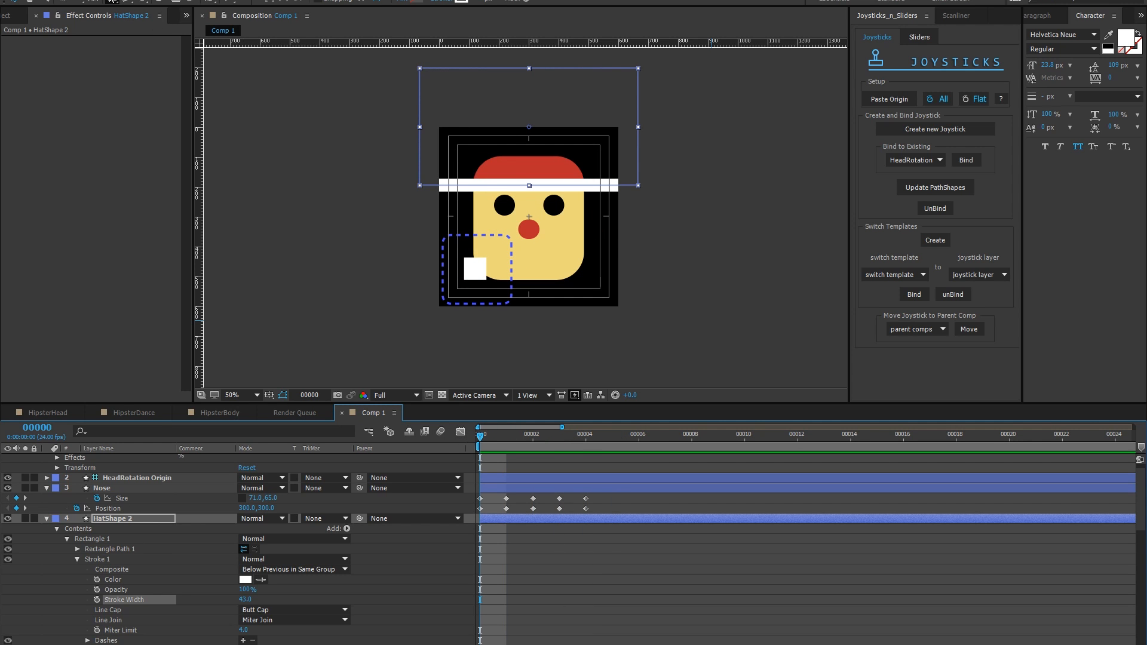
- Draw a rectangle on a new shape layer slightly wider than the head over the white band, and place it above HatShape 2
click(440, 575)
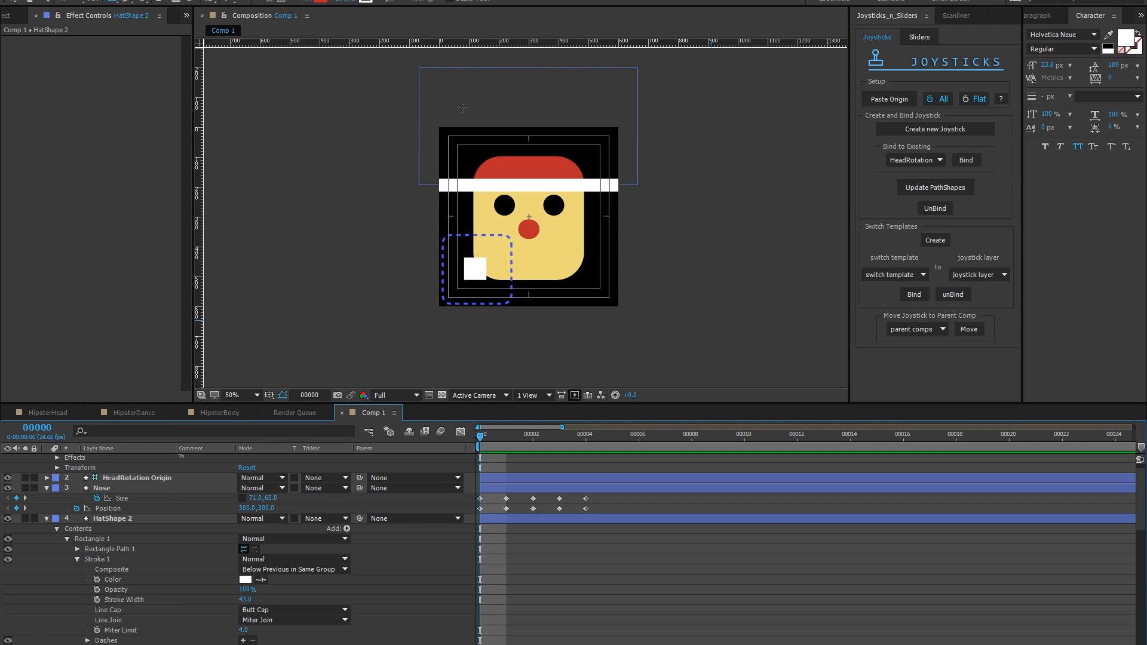
drag(465, 164, 597, 208)
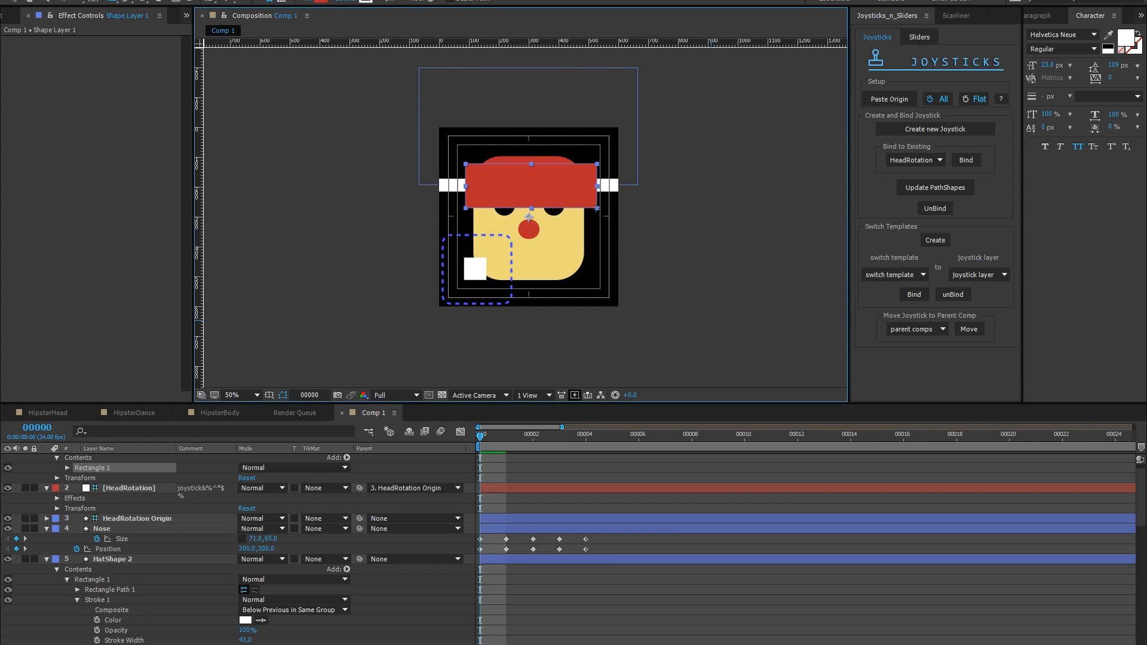
scroll(153, 513, up, 1)
drag(95, 459, 98, 574)
- Rename HatShape 2 as Brim and the new rectangle layer above it as BrimMatte
click(98, 571)
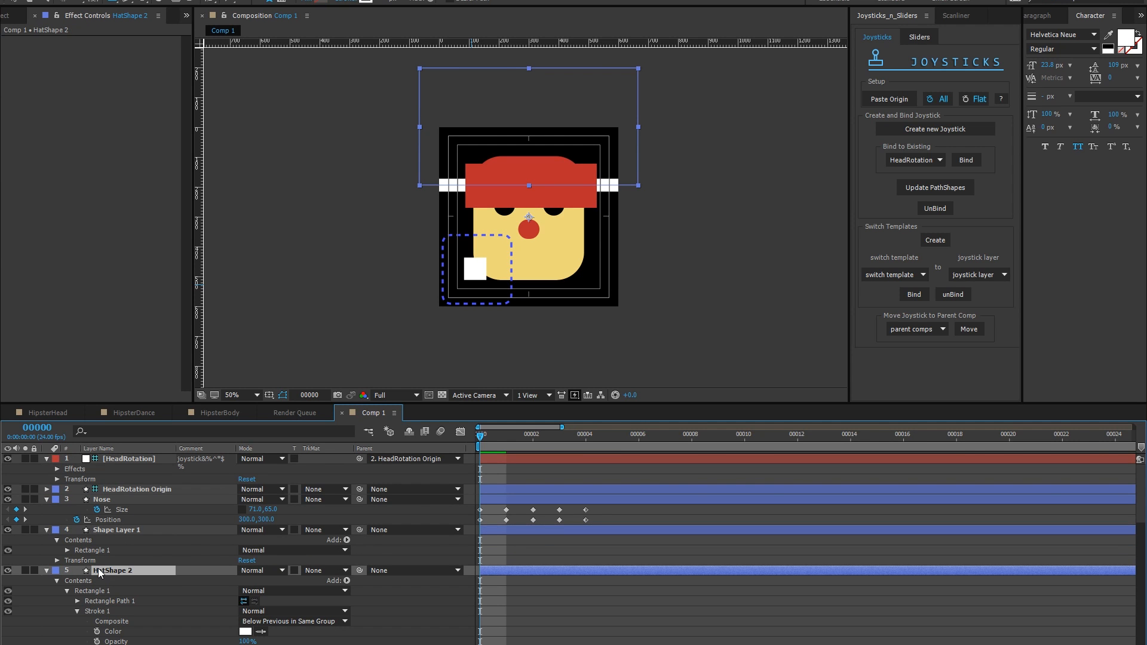
key(Return)
text(Brim)
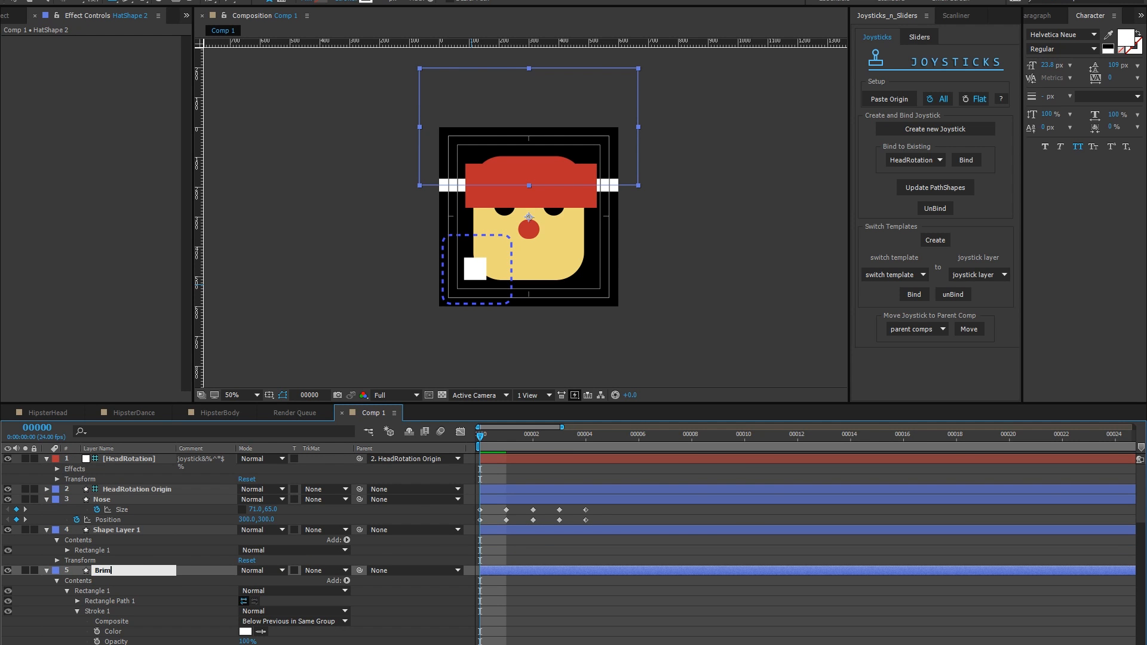
key(Return)
click(133, 530)
key(Return)
text(BrimMatt)
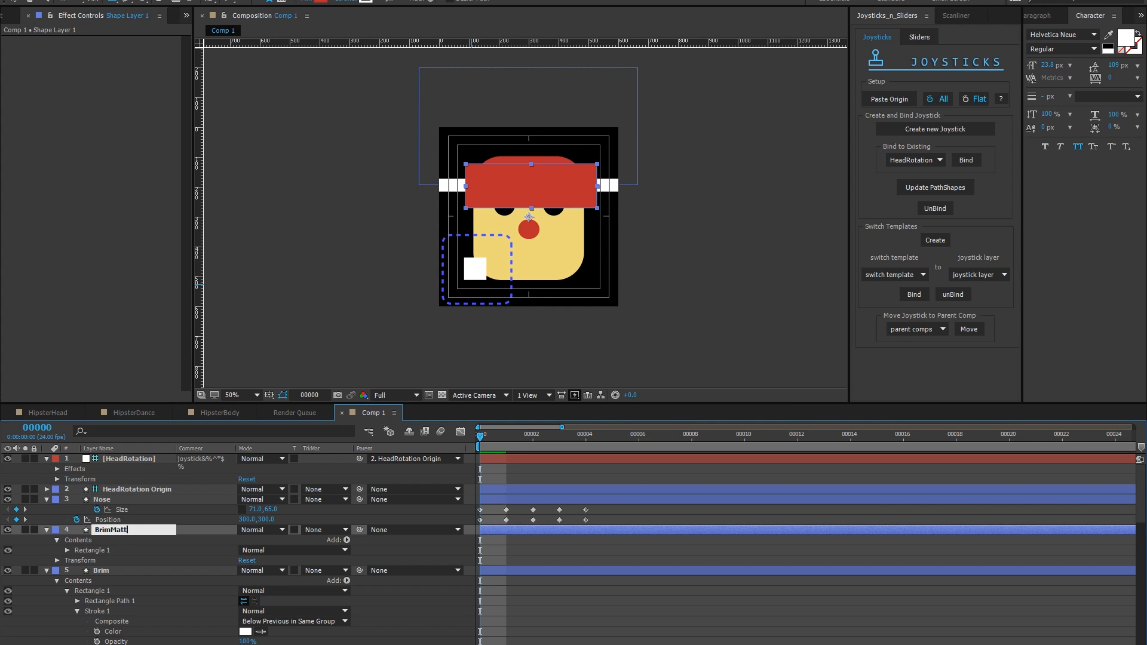
text(e)
key(Return)
- Set the Brim layer's track matte to Alpha Matte "BrimMatte"
click(122, 570)
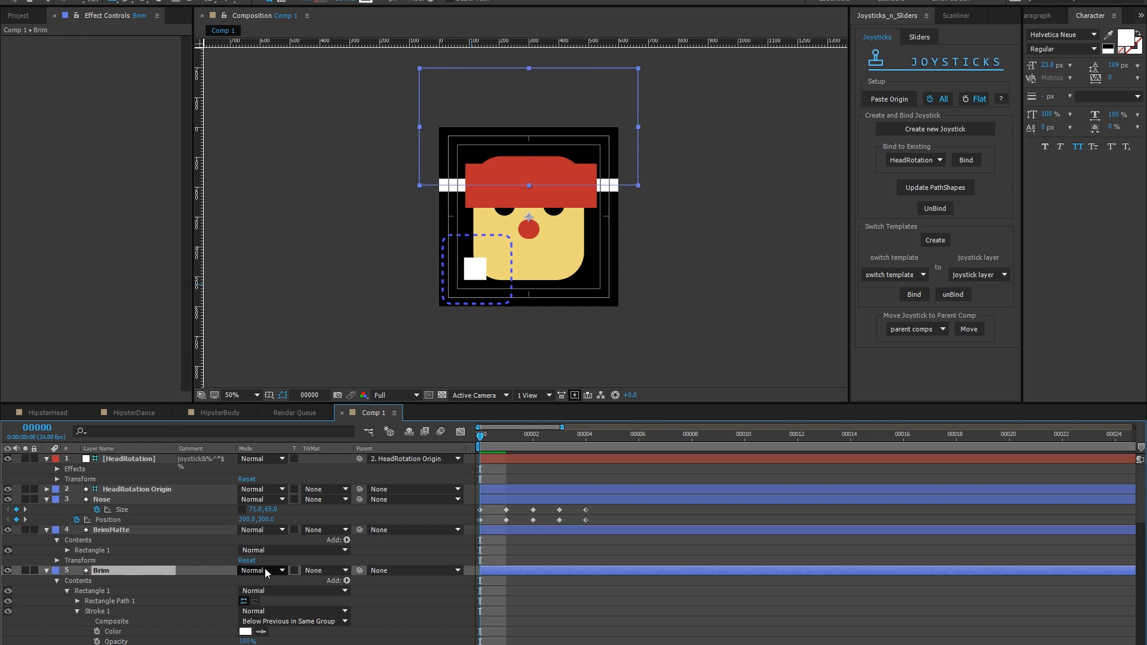
click(319, 571)
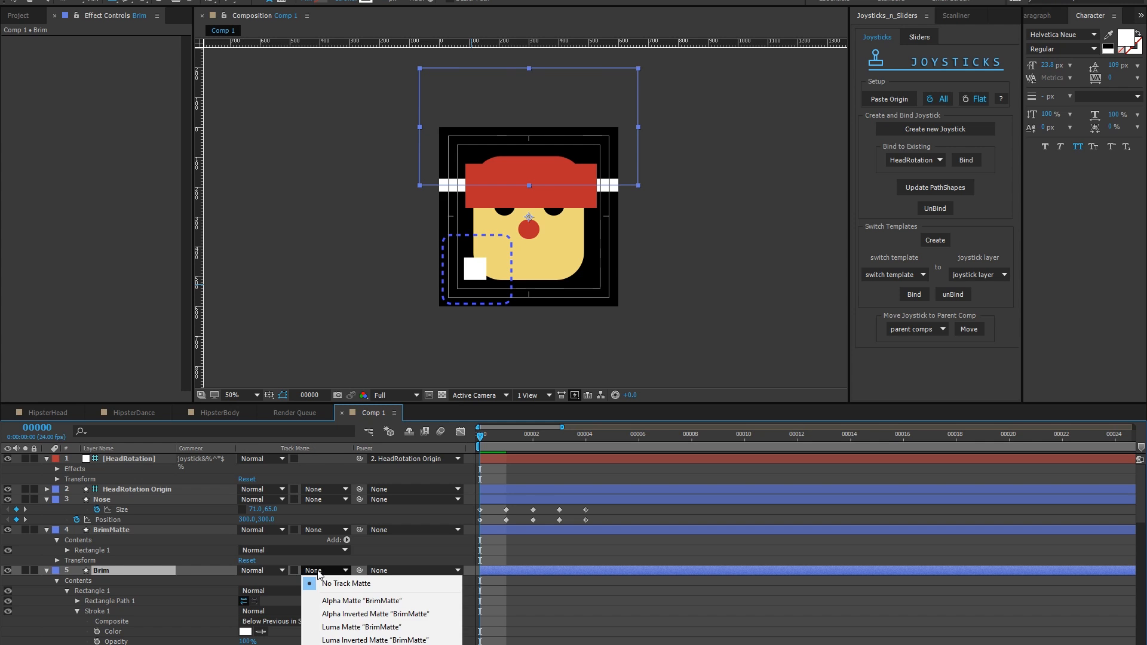
click(332, 601)
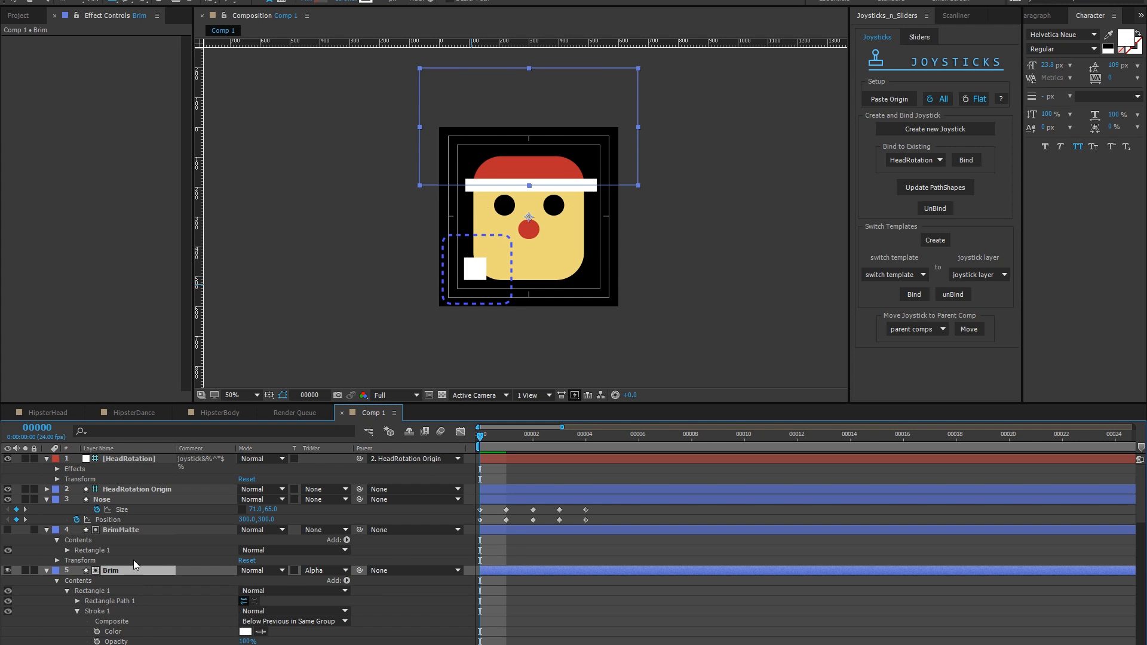
- Keyframe BrimMatte's Position at frame 0 and paste its origin value at frames 1 and 2
click(128, 532)
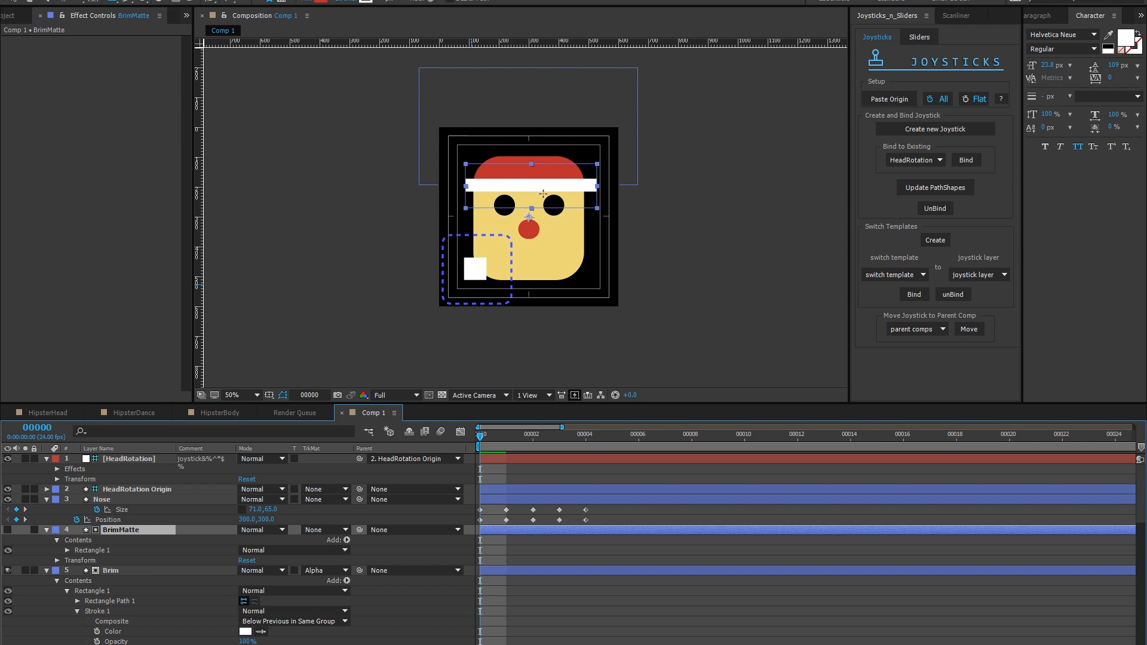
mouse_move(502, 441)
mouse_down()
mouse_move(587, 440)
mouse_move(481, 439)
mouse_up()
click(58, 561)
click(77, 580)
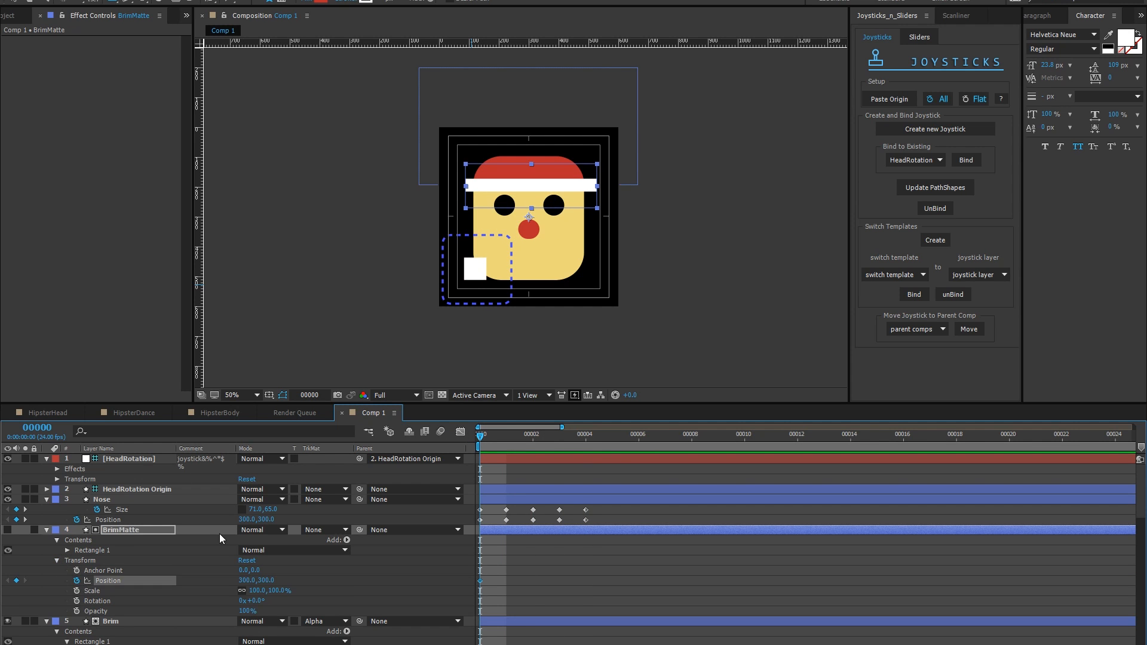
click(878, 100)
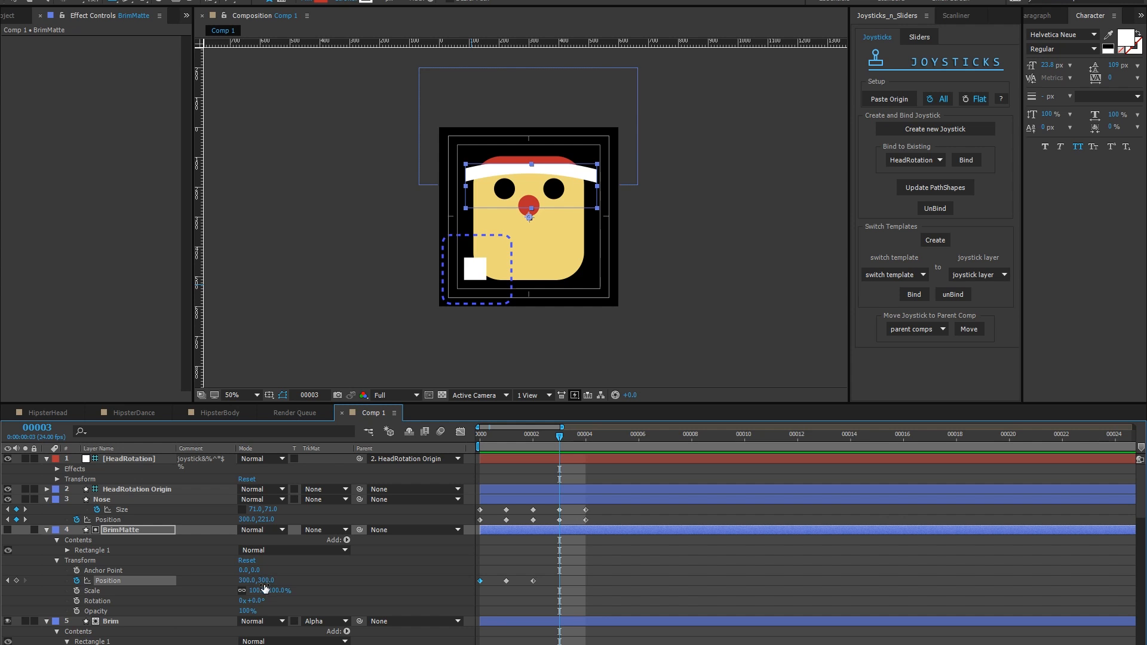
- Set BrimMatte's Position to 300, 282 at frame 3 and 293, 353 at frame 4
drag(266, 580, 255, 578)
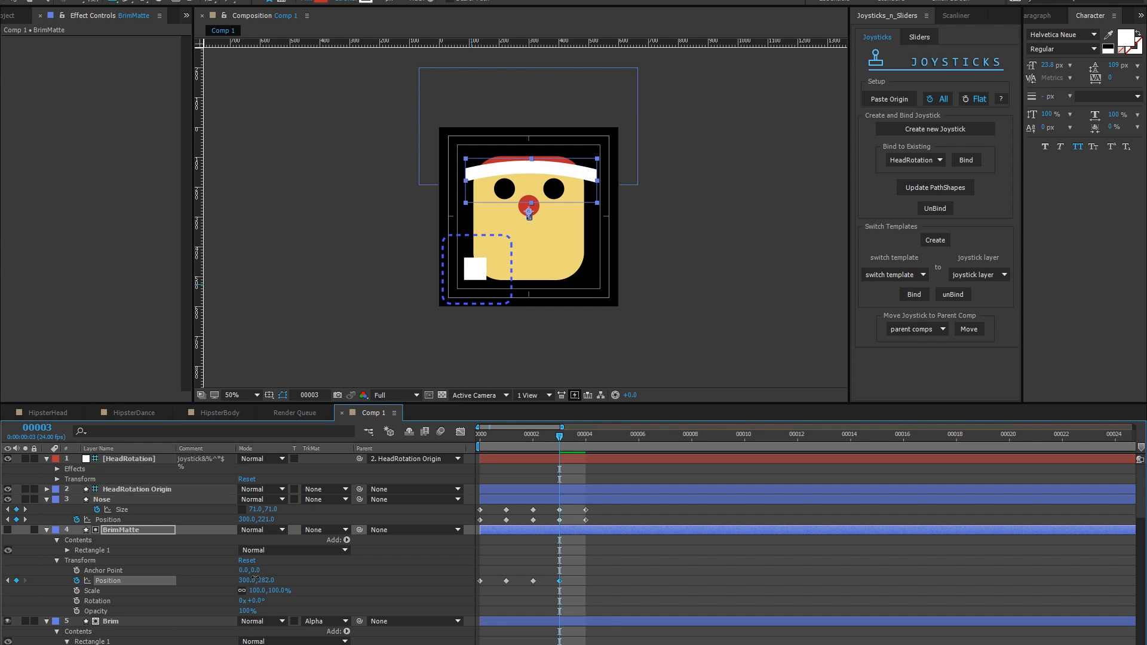
key(Page_Down)
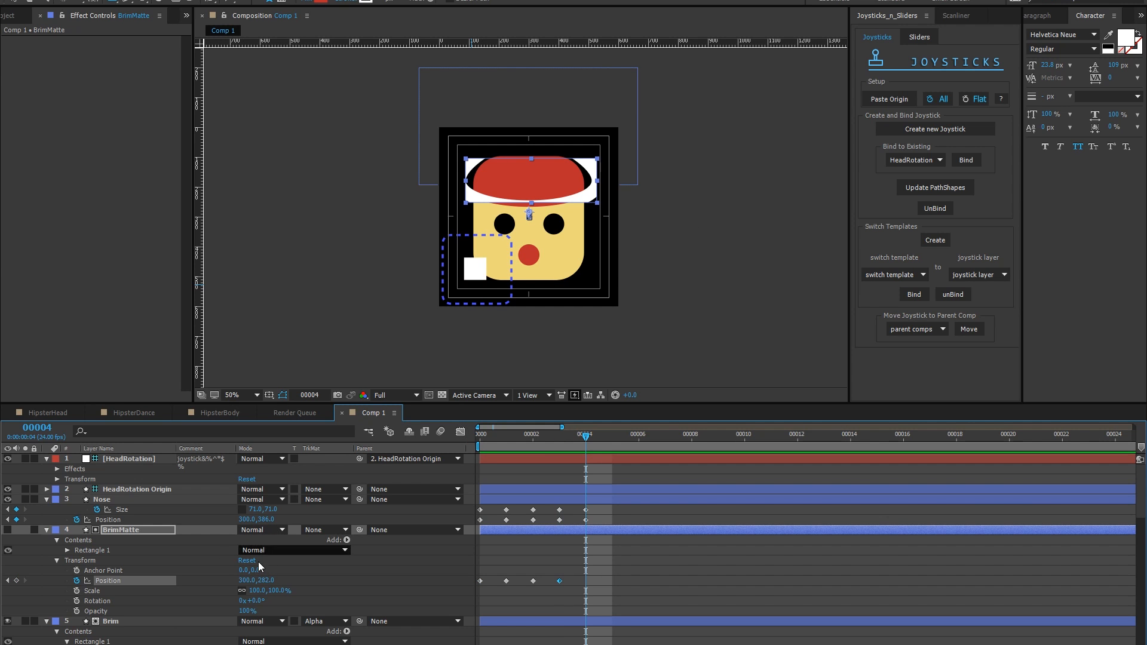
drag(267, 580, 340, 547)
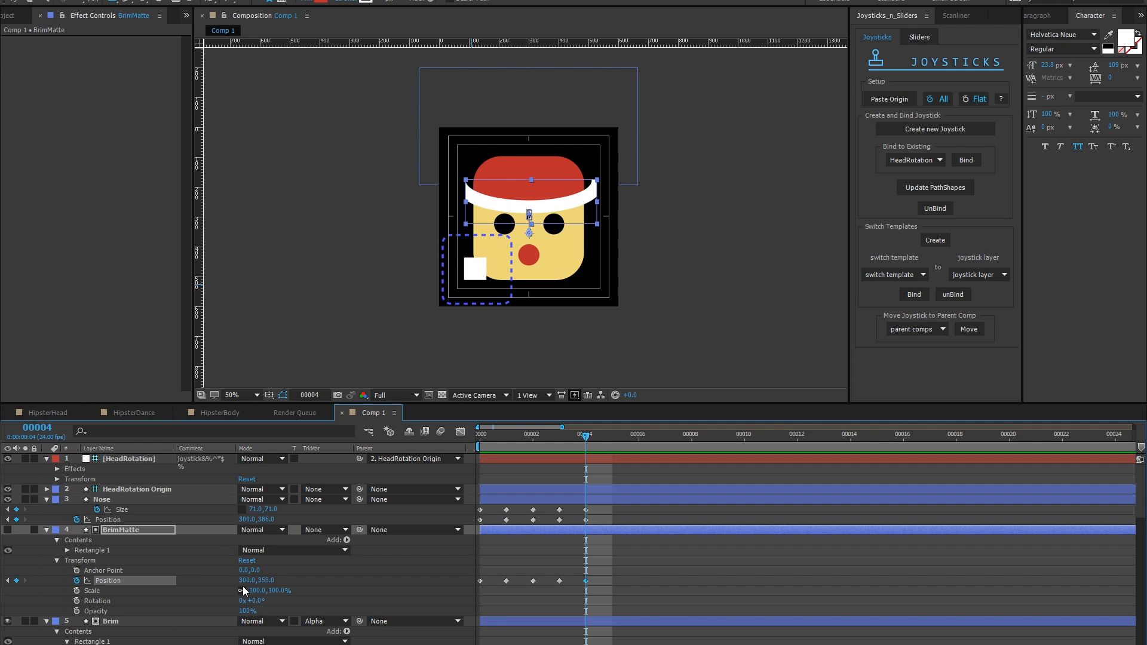
drag(247, 583, 243, 583)
click(394, 583)
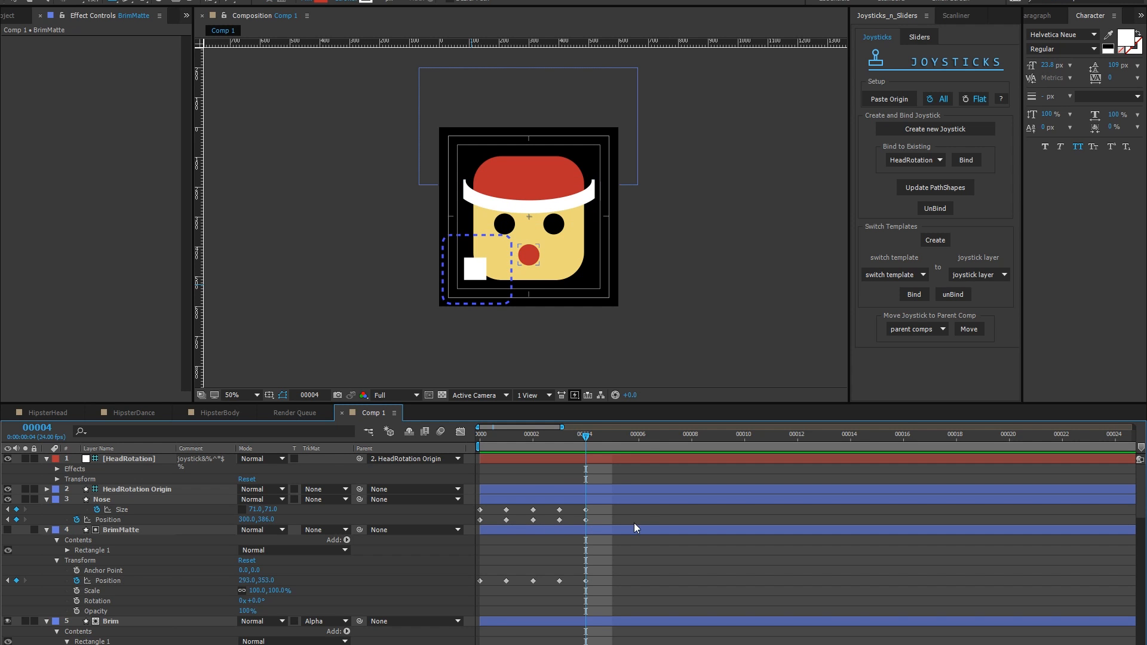
- Bind all layers to the existing HeadRotation joystick and move its control down and to the left to test the brim
key(ctrl+a)
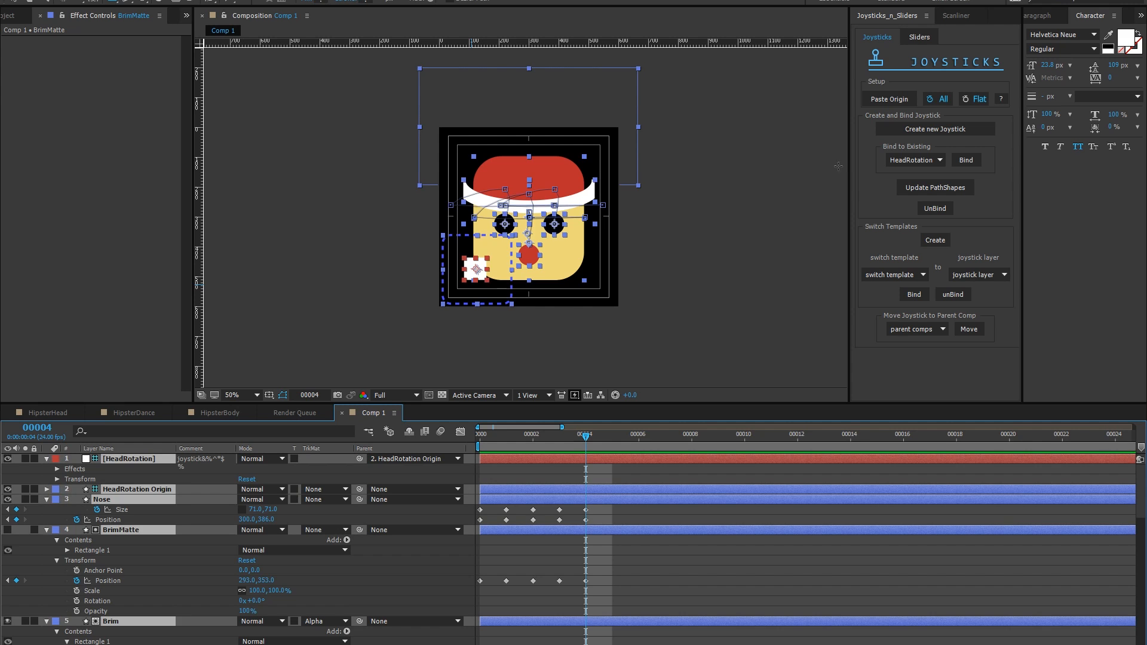
click(966, 161)
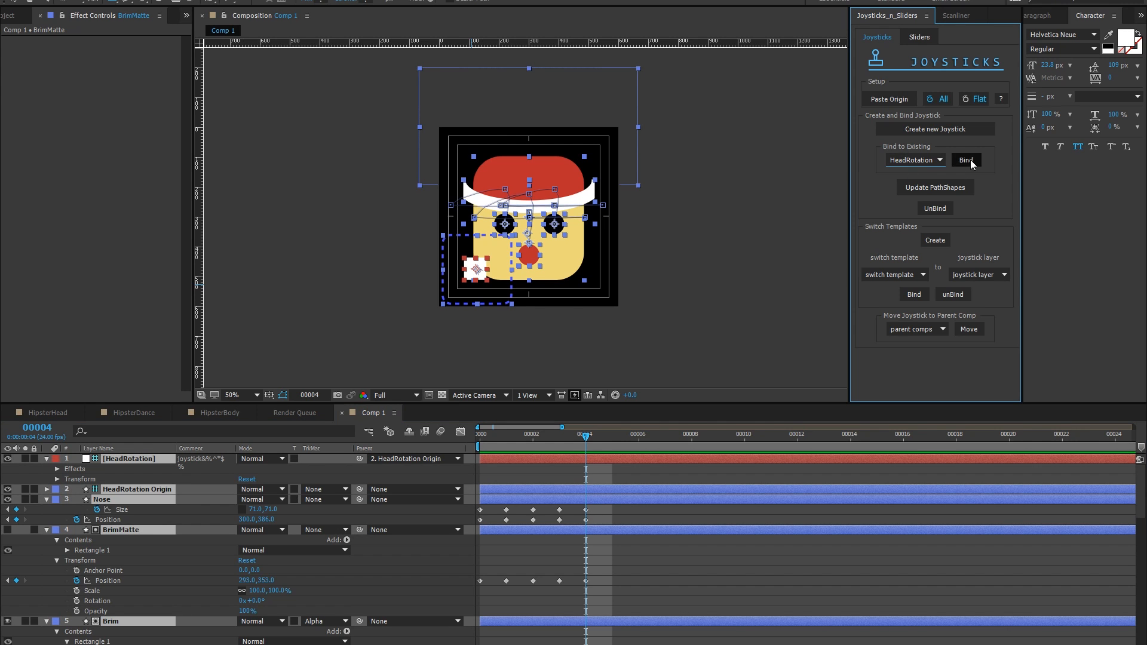
click(129, 459)
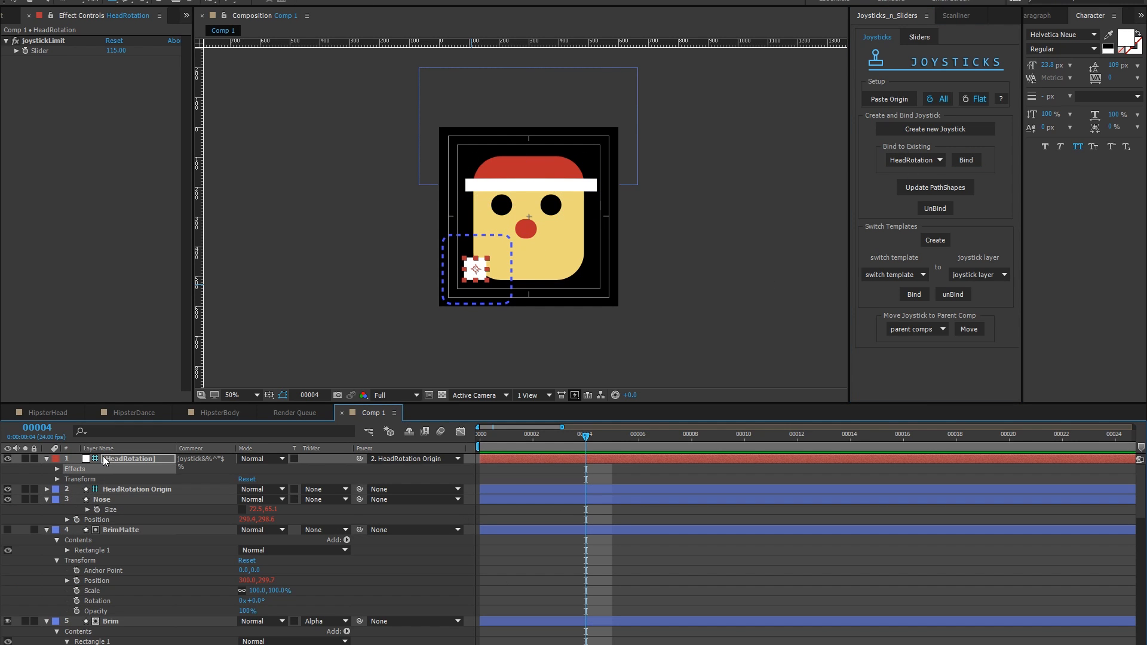
mouse_move(475, 270)
mouse_down()
mouse_move(476, 245)
mouse_move(450, 269)
mouse_move(513, 286)
mouse_move(504, 231)
mouse_move(458, 297)
mouse_move(476, 205)
mouse_move(438, 272)
mouse_move(487, 236)
mouse_move(477, 295)
mouse_move(494, 256)
mouse_move(478, 285)
mouse_move(464, 281)
mouse_up()
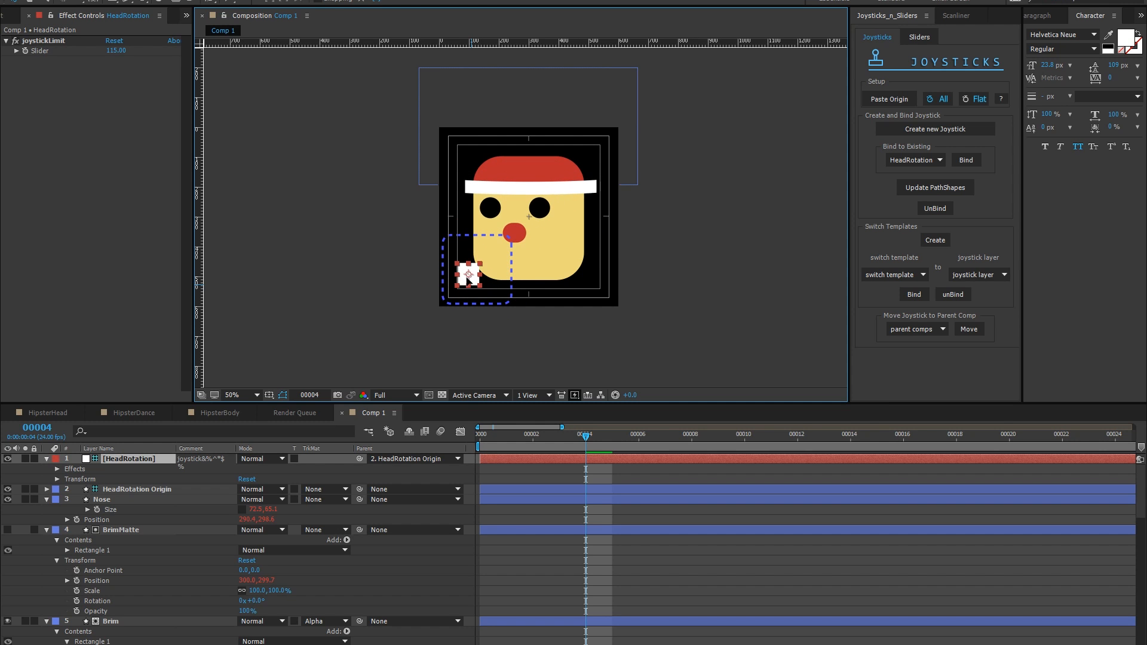
scroll(464, 281, up, 1)
drag(333, 223, 349, 180)
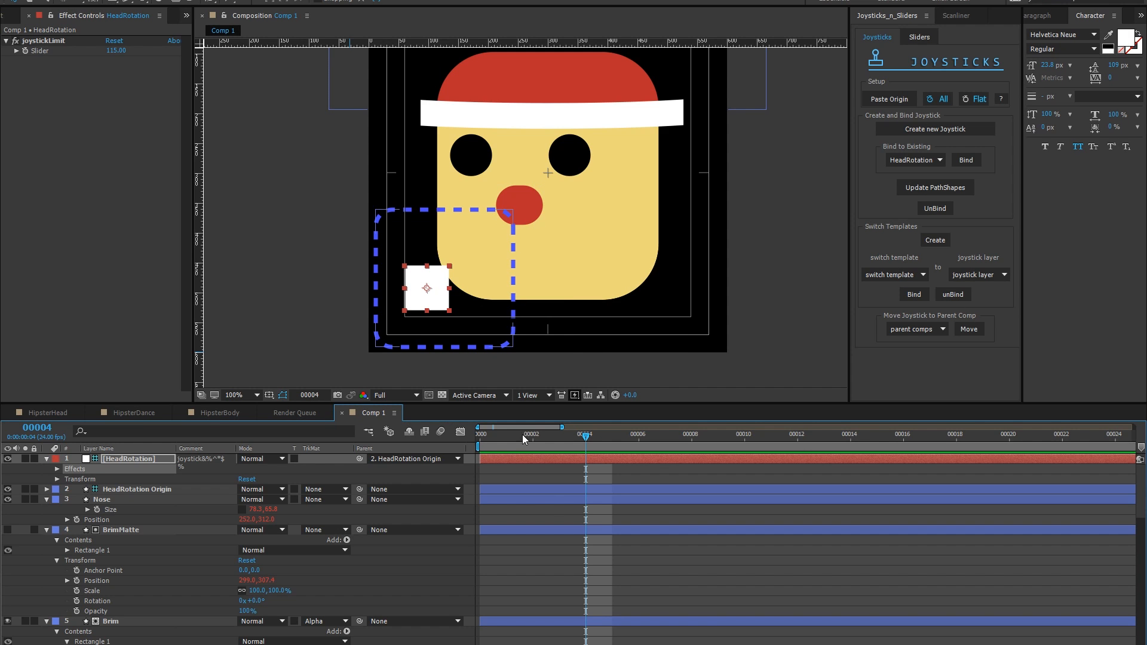
- Select the HeadRotation control and unbind the joystick to restore the pose keyframes
click(119, 488)
click(119, 459)
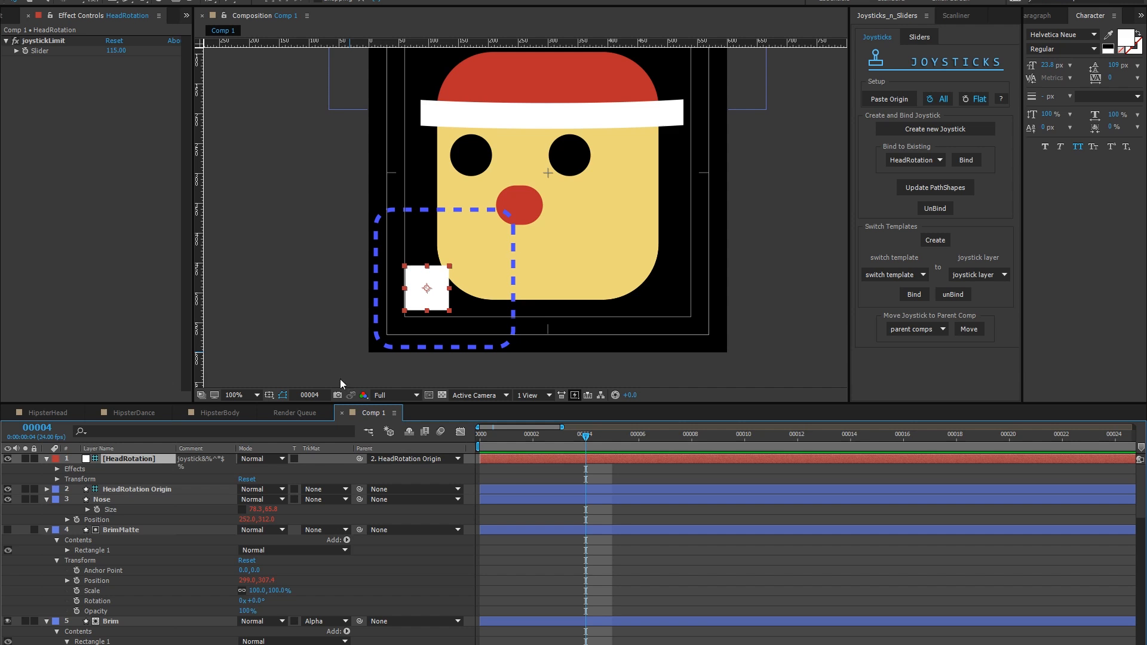
click(935, 209)
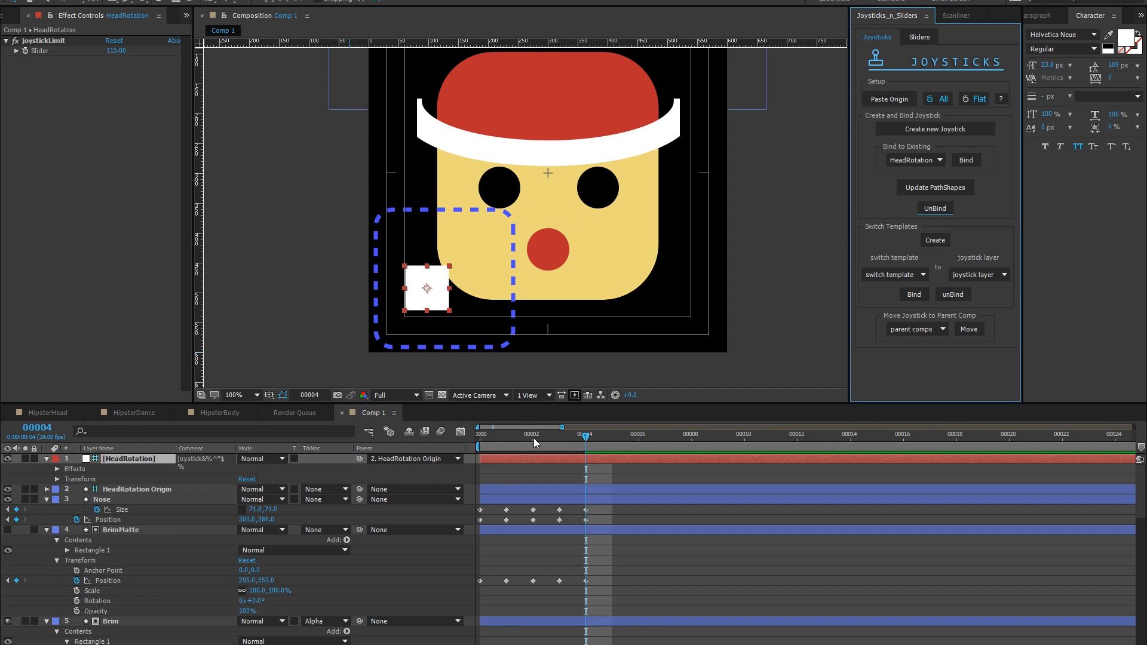
- Draw a closed beard shape at frame 0 with the Pen tool, with a curved chin notch below the nose and edges beyond the composition
drag(533, 439, 394, 440)
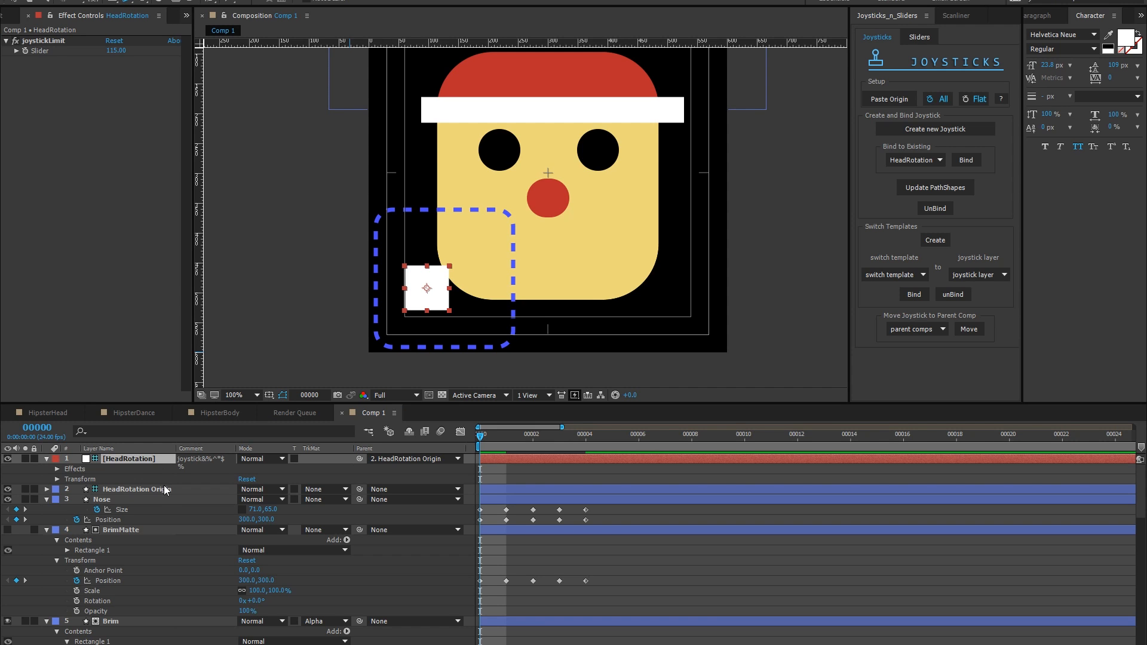
click(112, 480)
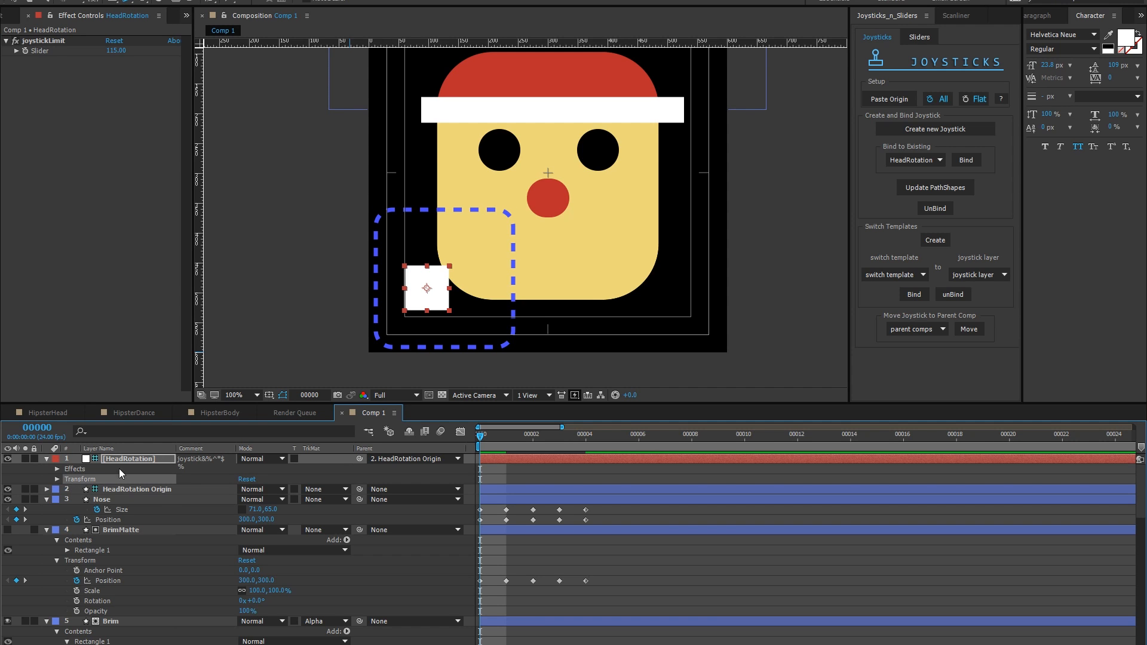
click(264, 230)
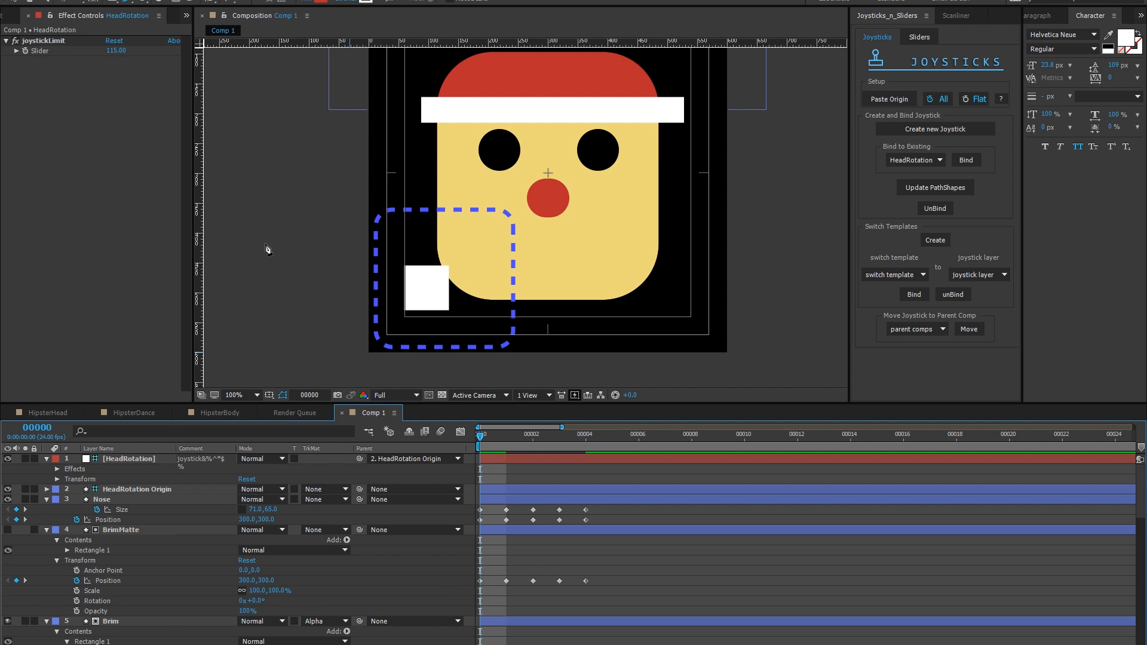
click(264, 242)
click(494, 239)
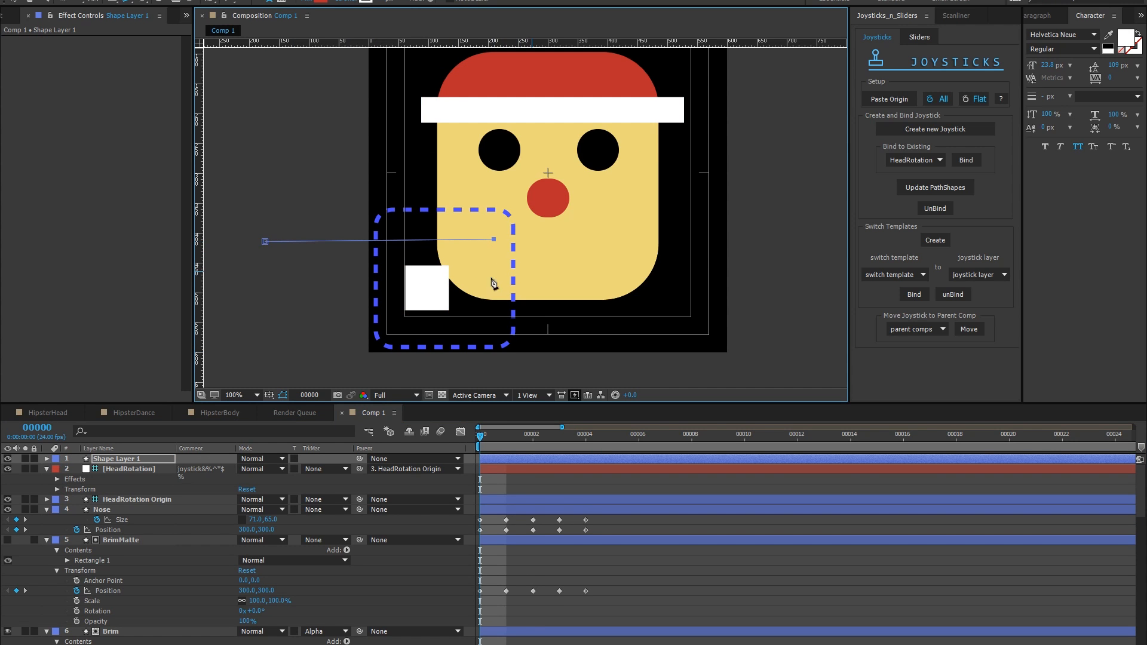
drag(506, 278, 522, 282)
drag(607, 278, 822, 233)
click(830, 361)
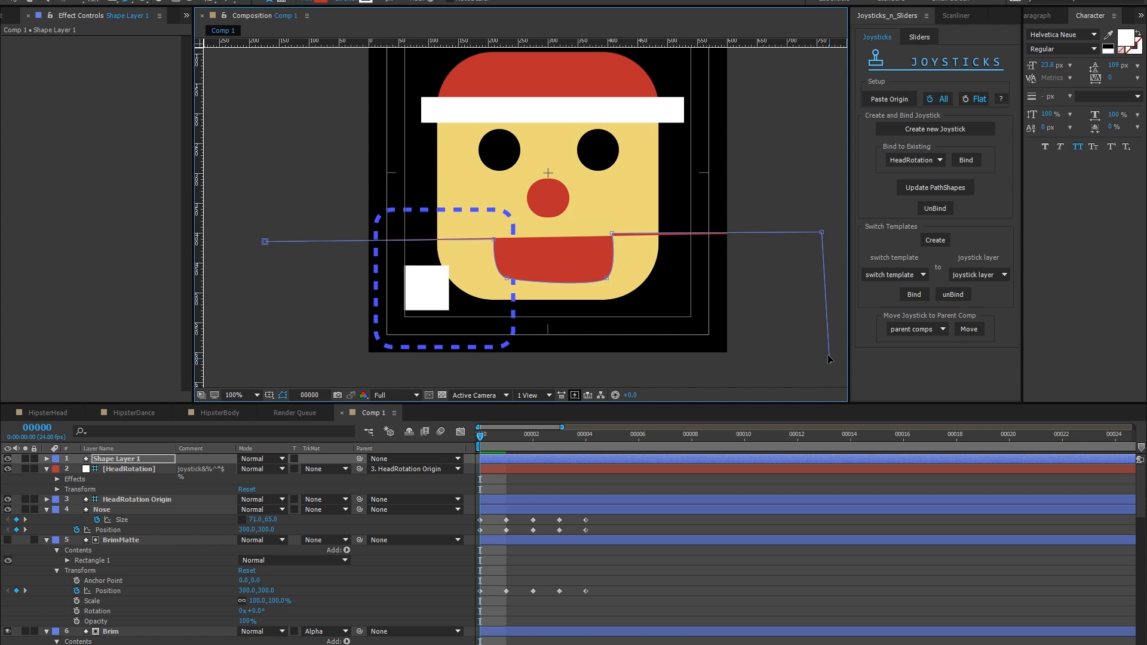
drag(686, 361, 691, 219)
drag(580, 294, 471, 293)
drag(272, 227, 273, 210)
click(270, 99)
scroll(371, 308, down, 3)
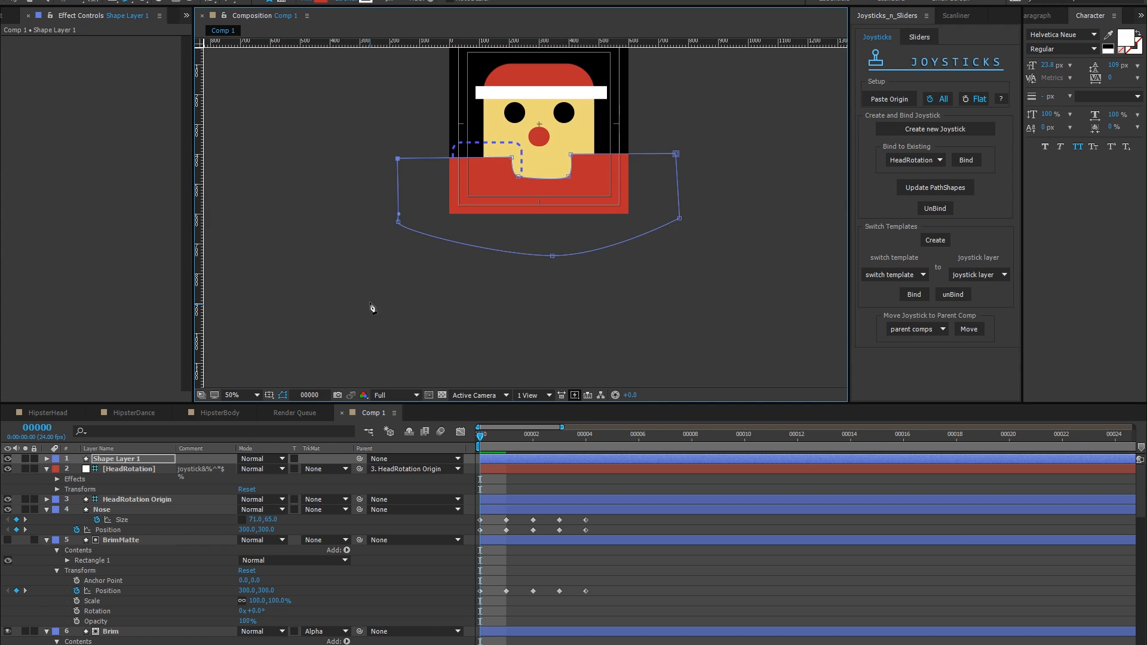
- Curve the lower edge of the beard's chin notch and add a small rectangle there as a soul patch on the same layer
scroll(424, 250, up, 3)
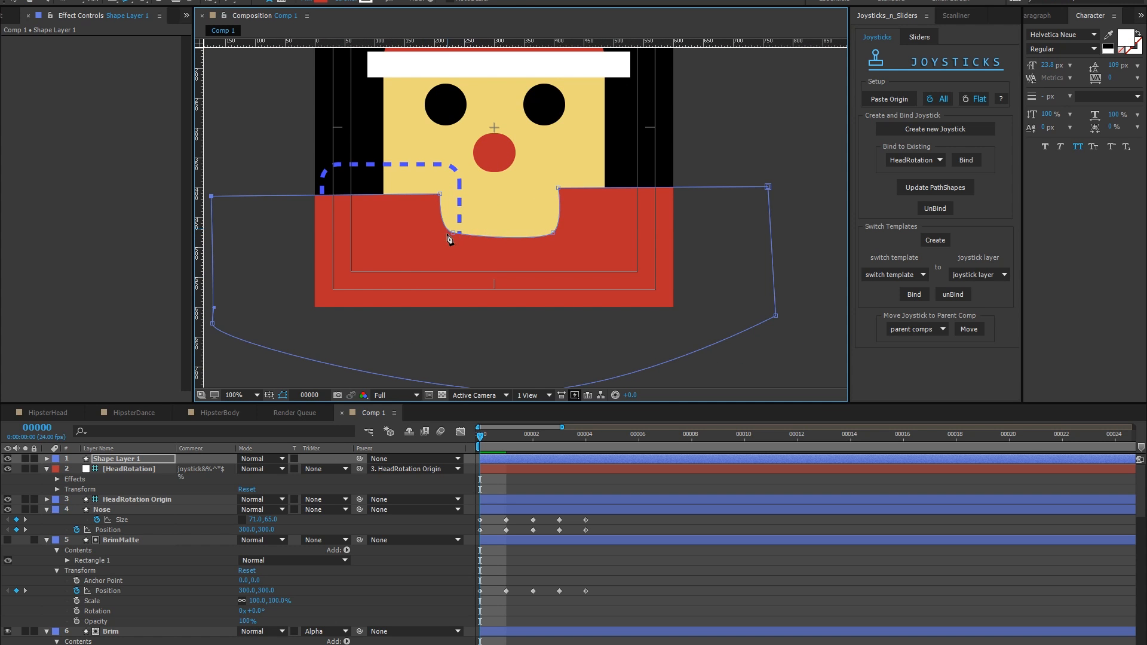
click(468, 240)
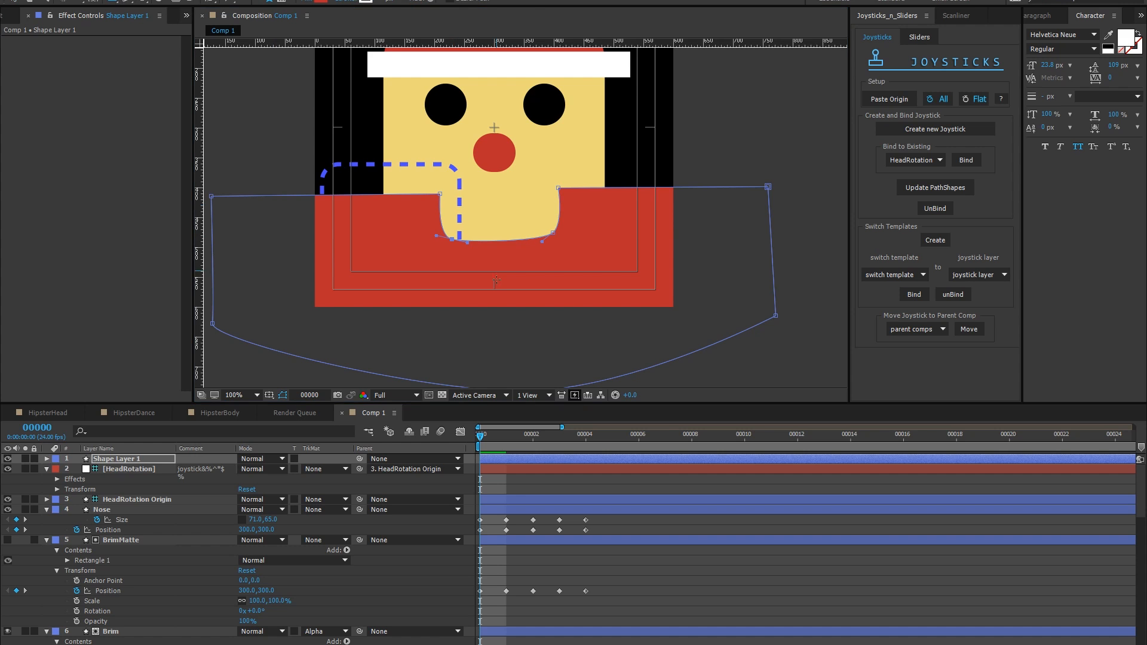
drag(486, 228, 512, 251)
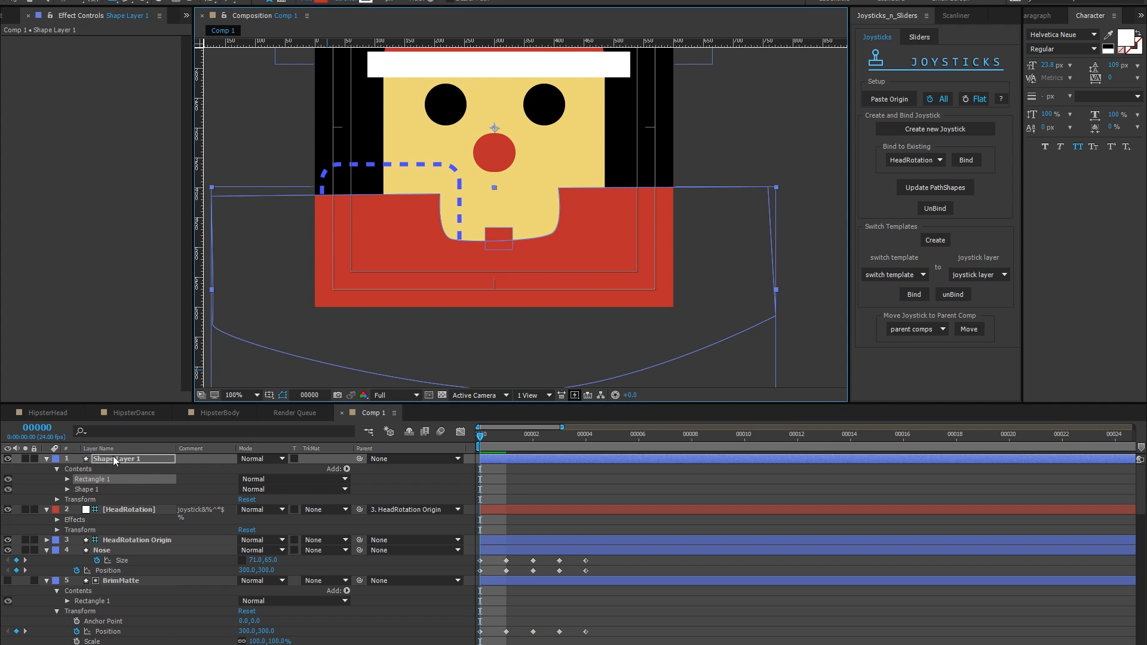
- Move the new beard shape layer directly beneath HeadMatte so it is confined to the head
key(Return)
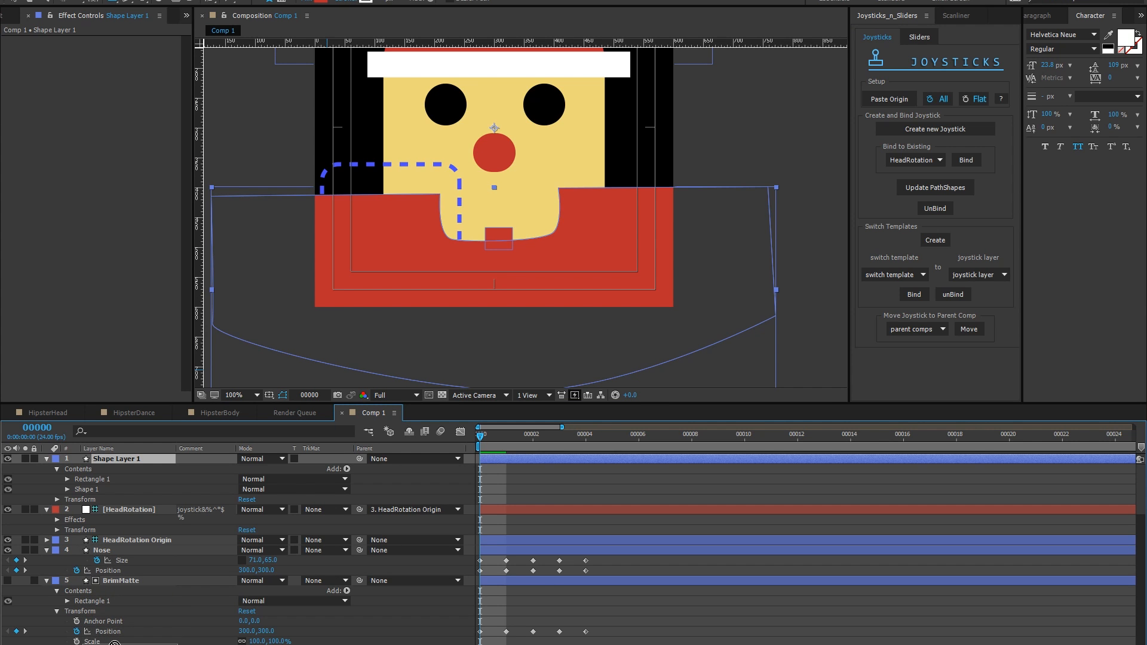
scroll(117, 639, down, 5)
scroll(113, 638, down, 8)
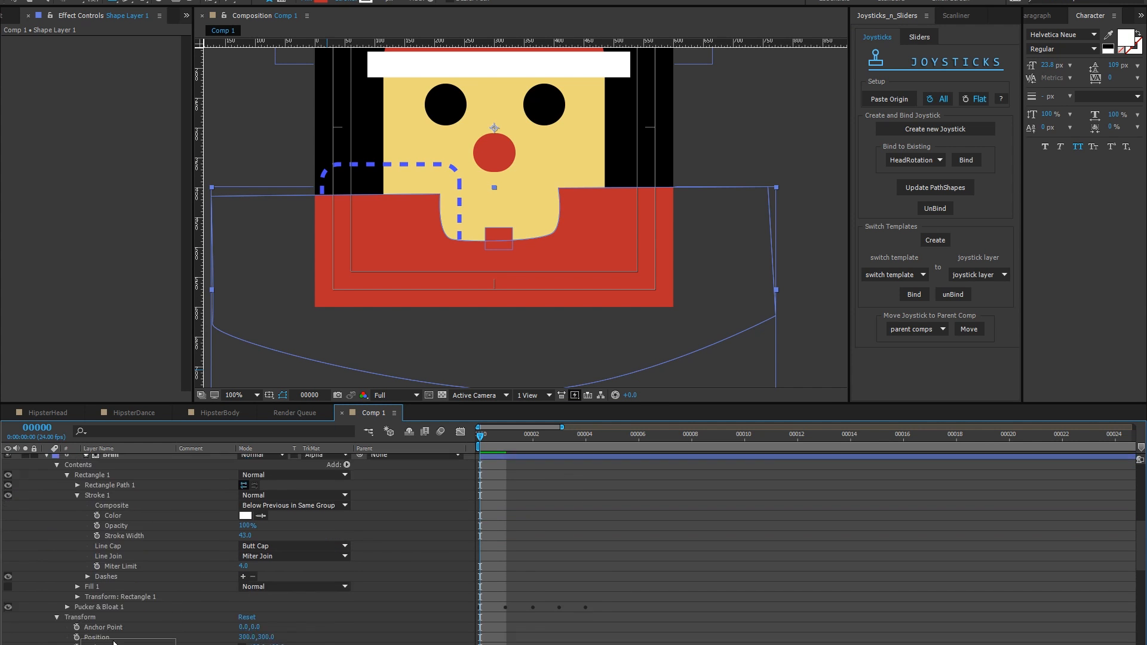
drag(115, 560, 116, 545)
click(549, 588)
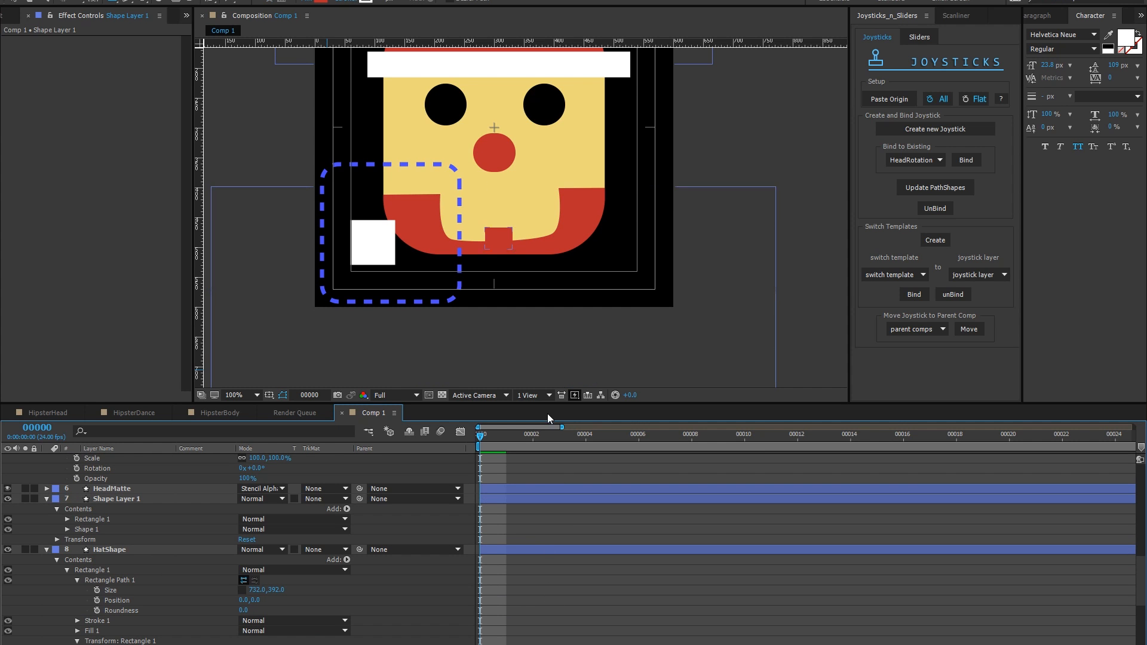
scroll(92, 499, up, 5)
scroll(92, 498, down, 4)
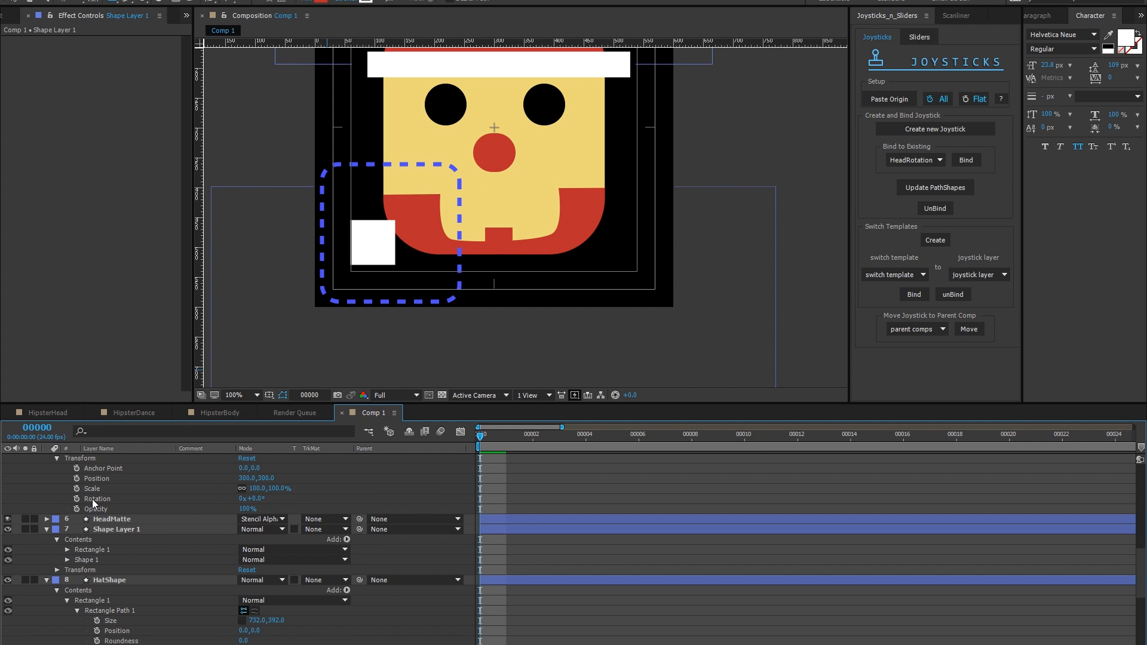
- Rename the shape layer beneath HeadMatte as beard
click(116, 530)
key(Return)
text(beard)
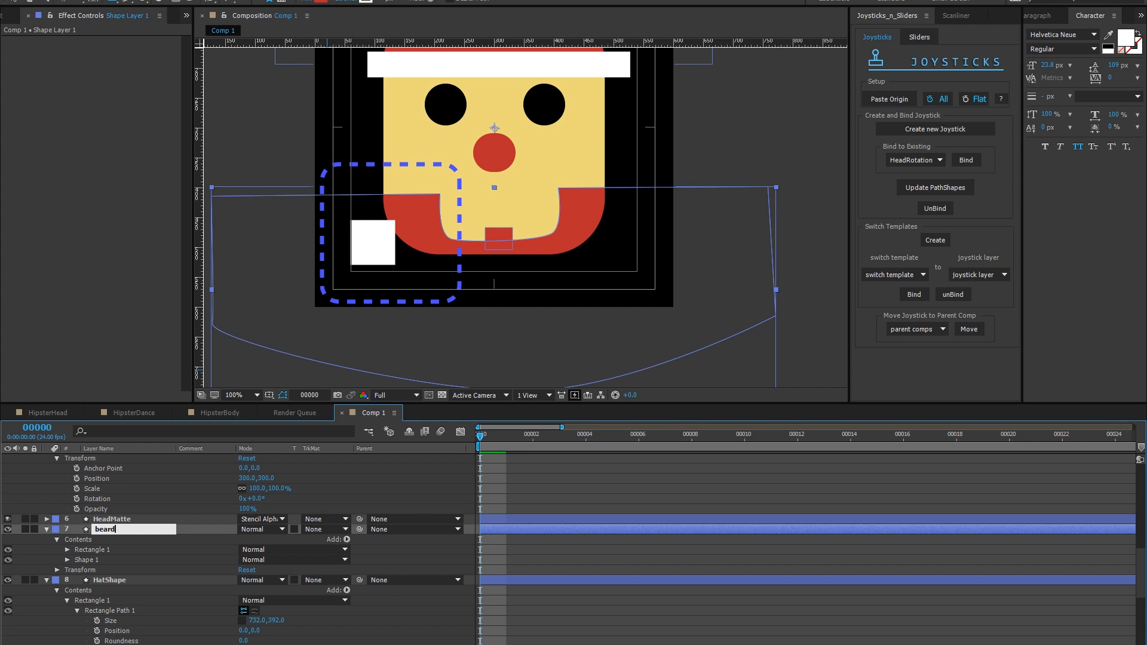
key(Return)
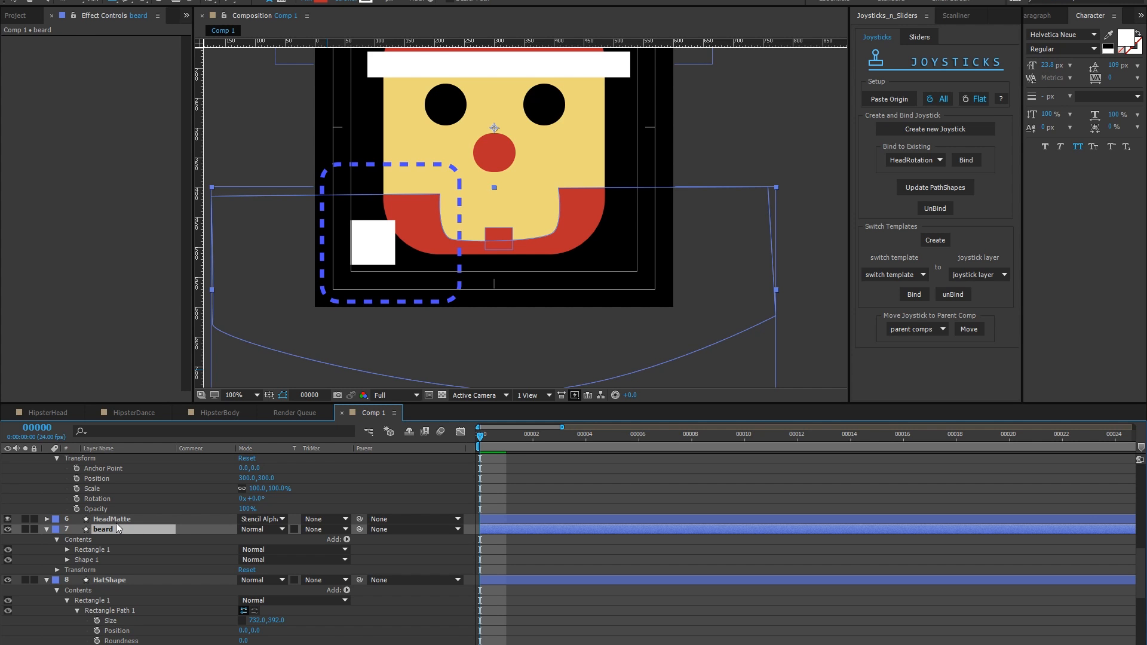
- Keyframe the beard's Position at frame 0, then set it to 452, 300 at frame 1 and 139, 300 at frame 2
click(57, 570)
click(77, 590)
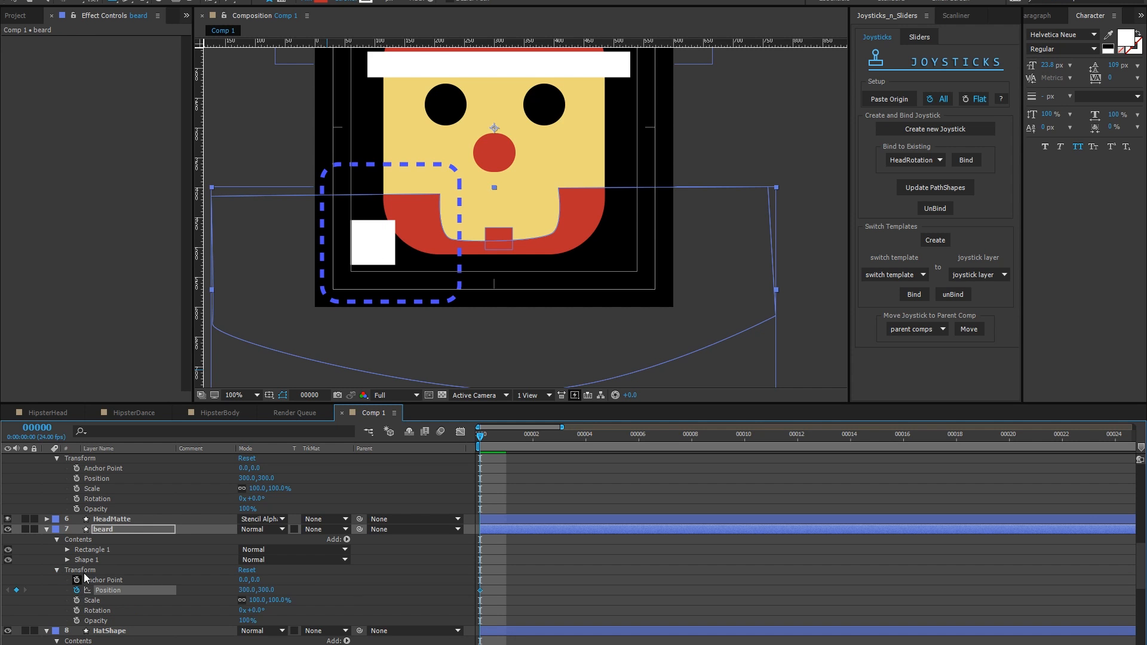
key(Page_Down)
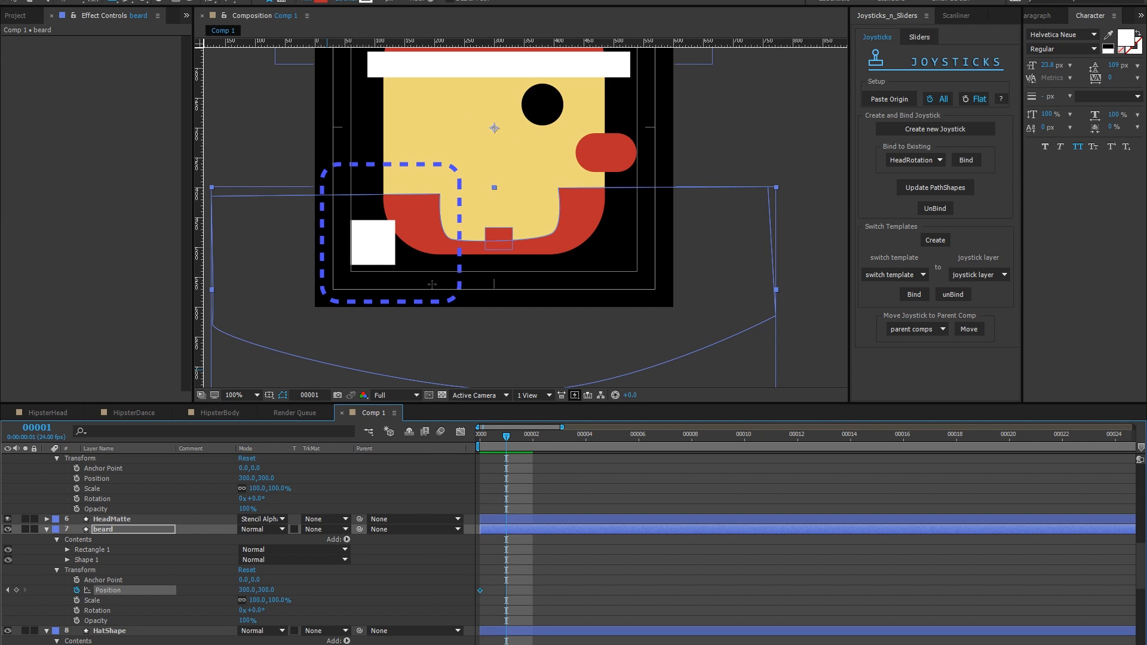
drag(236, 588, 335, 583)
key(Page_Down)
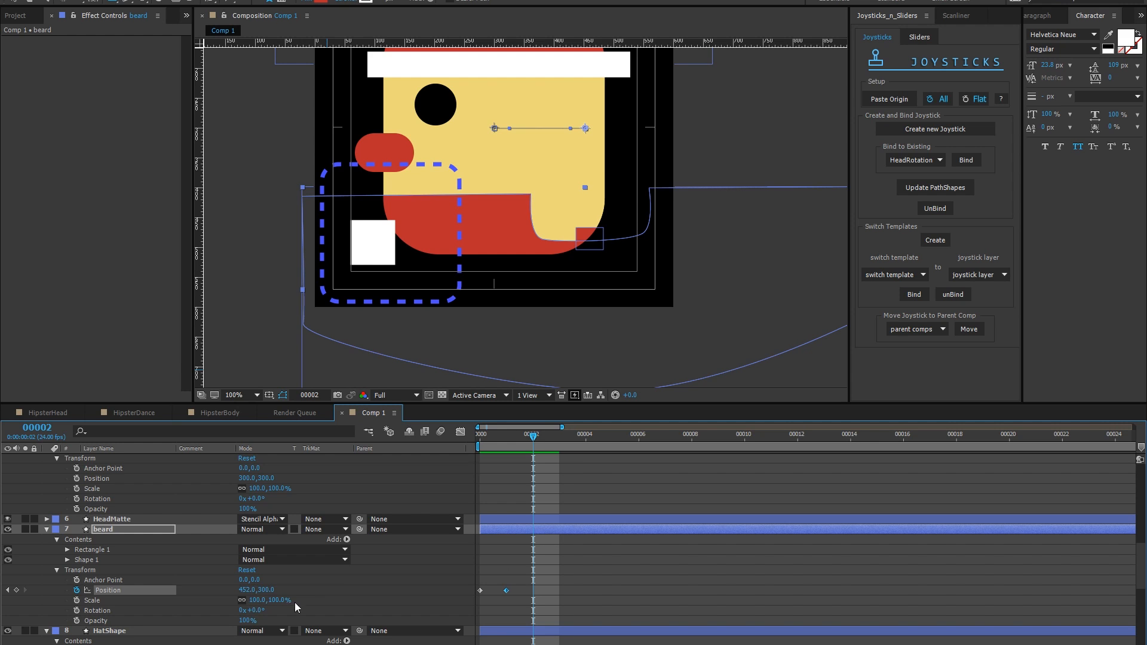
drag(250, 595, 63, 596)
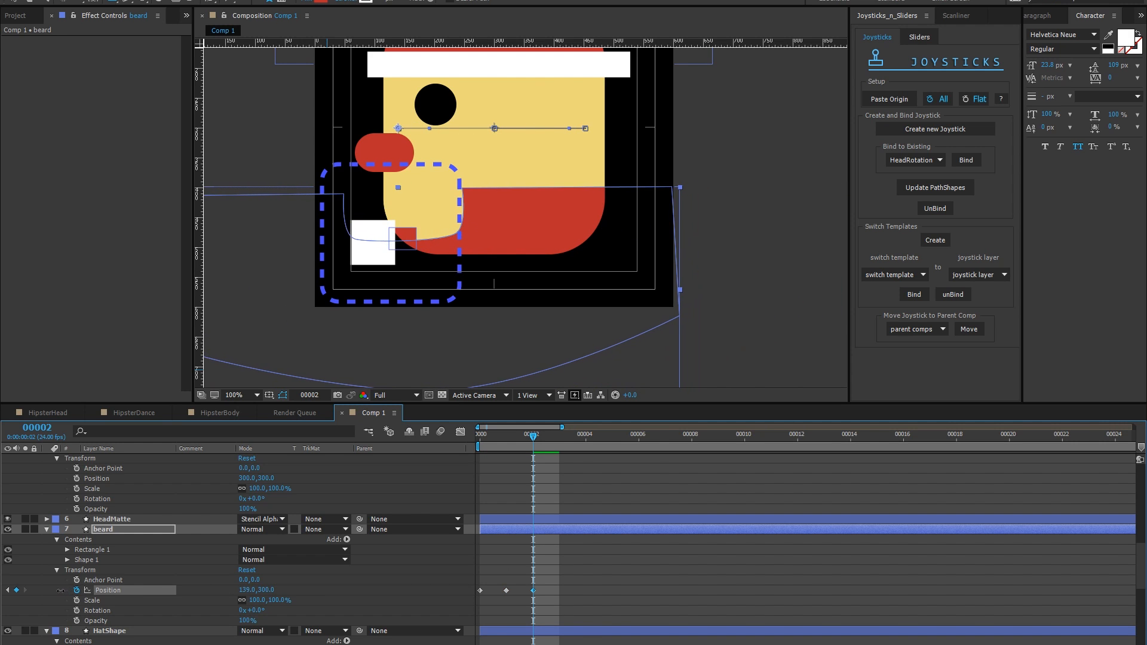
- Paste the beard's origin Position at frames 3 and 4, then set the values to 300, 203 and 300, 360 respectively
key(Page_Down)
click(870, 103)
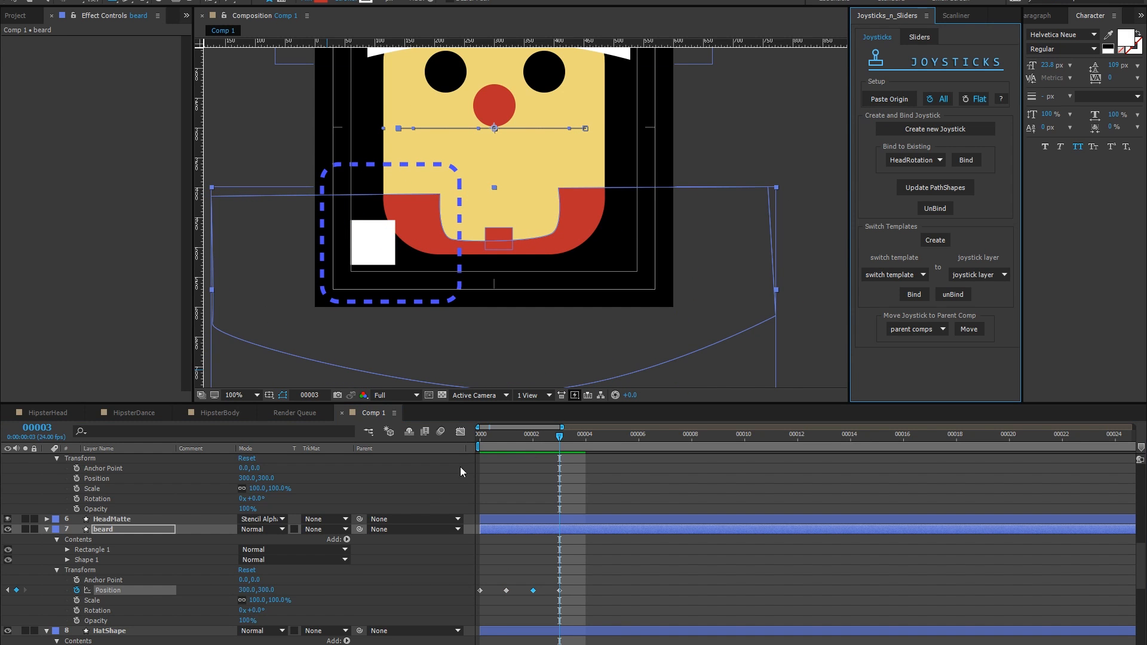
drag(269, 593, 211, 593)
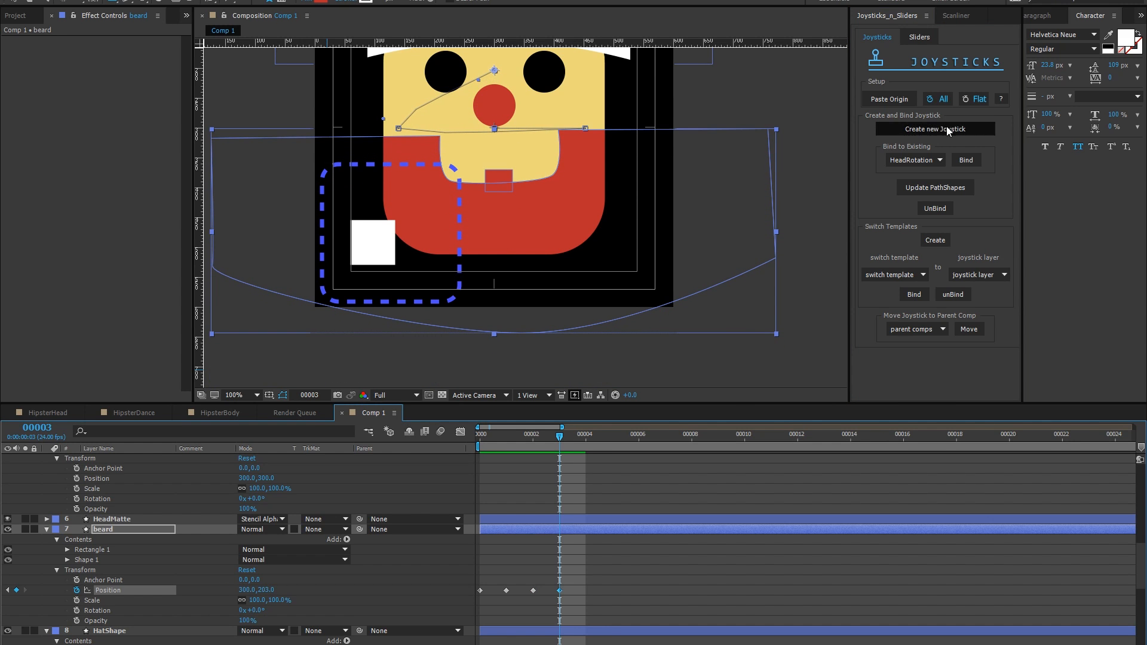
key(Page_Down)
click(891, 100)
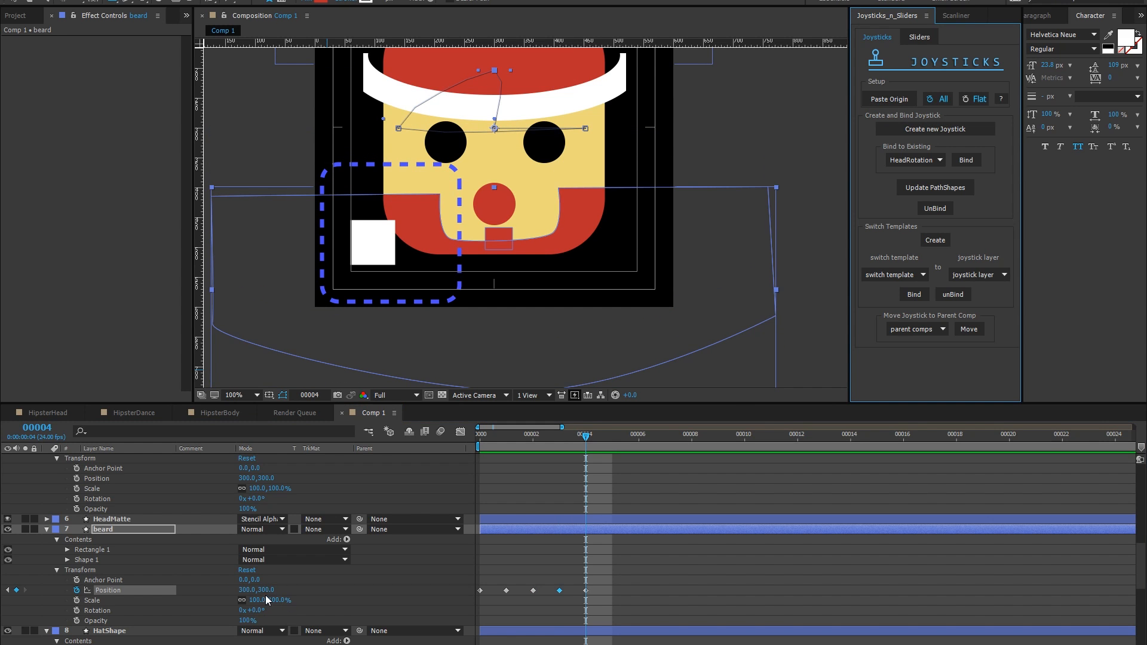
drag(264, 593, 300, 593)
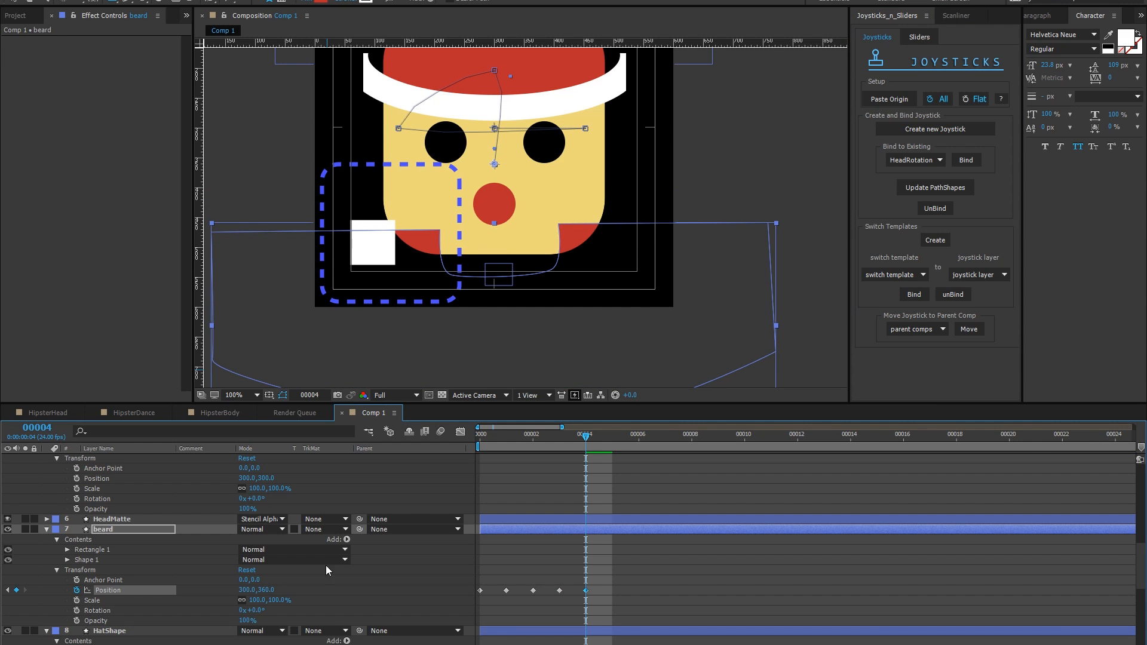
- Change the beard's fill colour to dark brown, 654517
click(319, 1)
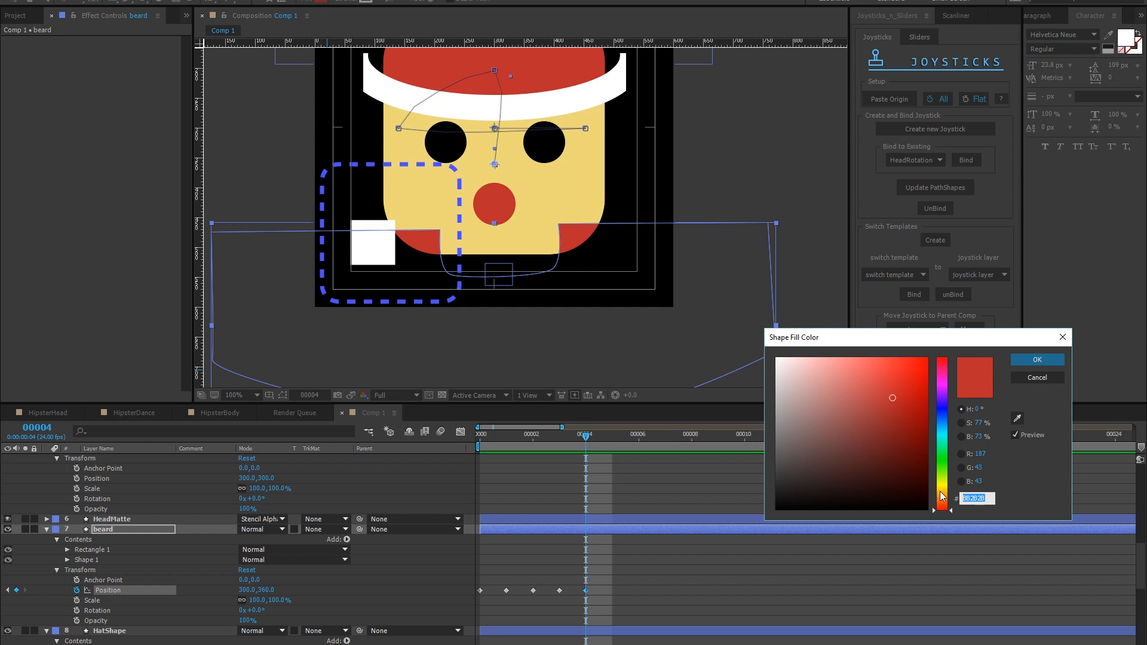
click(944, 496)
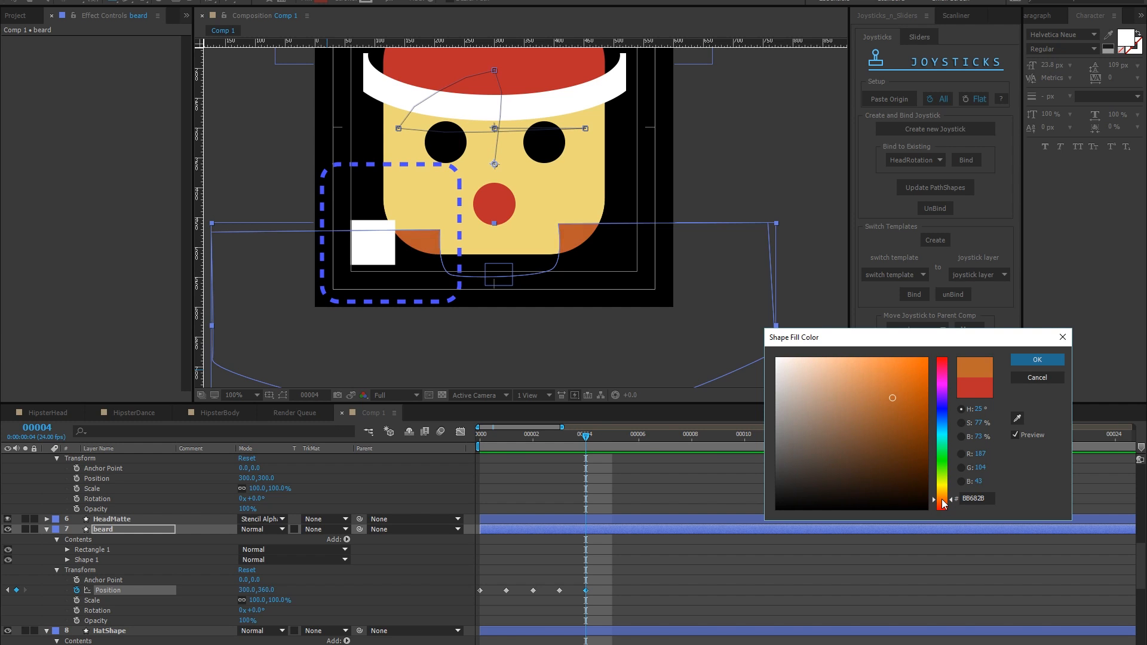
drag(892, 399, 894, 459)
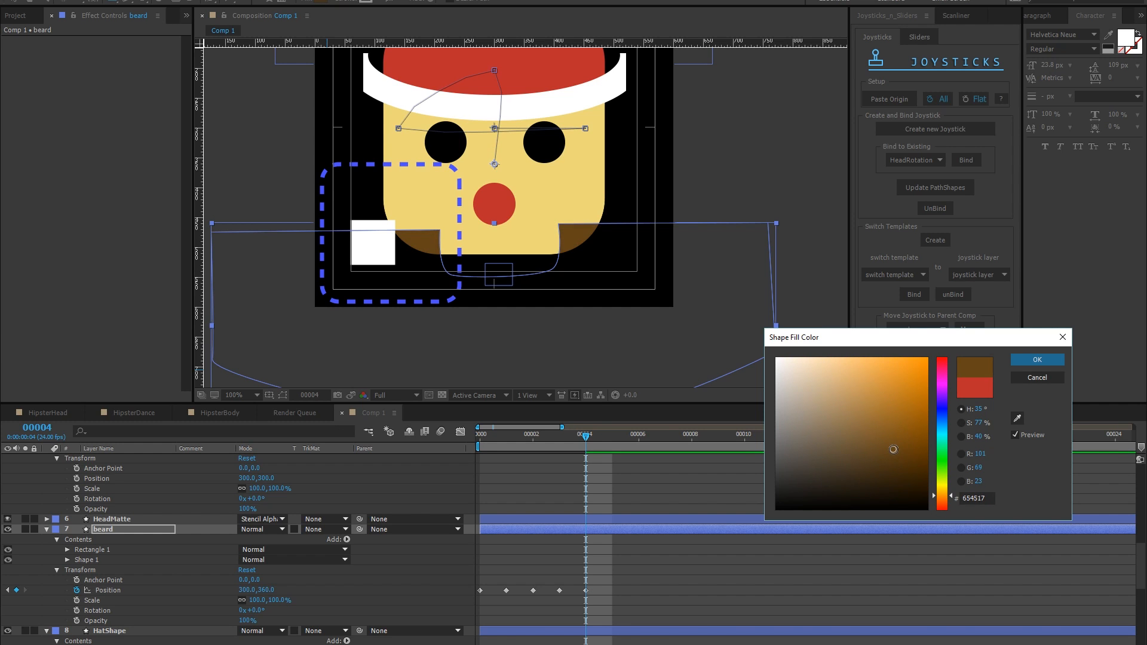
click(1028, 360)
- Draw a short wavy mouth line at frame 0 between the nose and soul patch, using a white stroke 9 px wide
drag(585, 443, 472, 440)
click(517, 488)
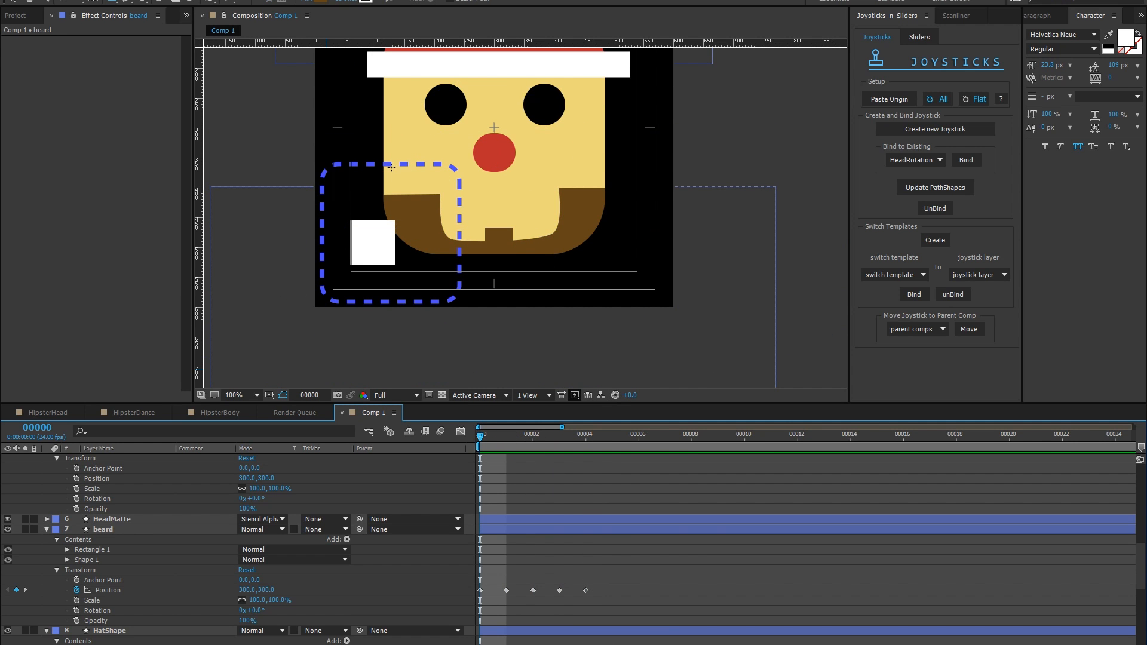
click(127, 3)
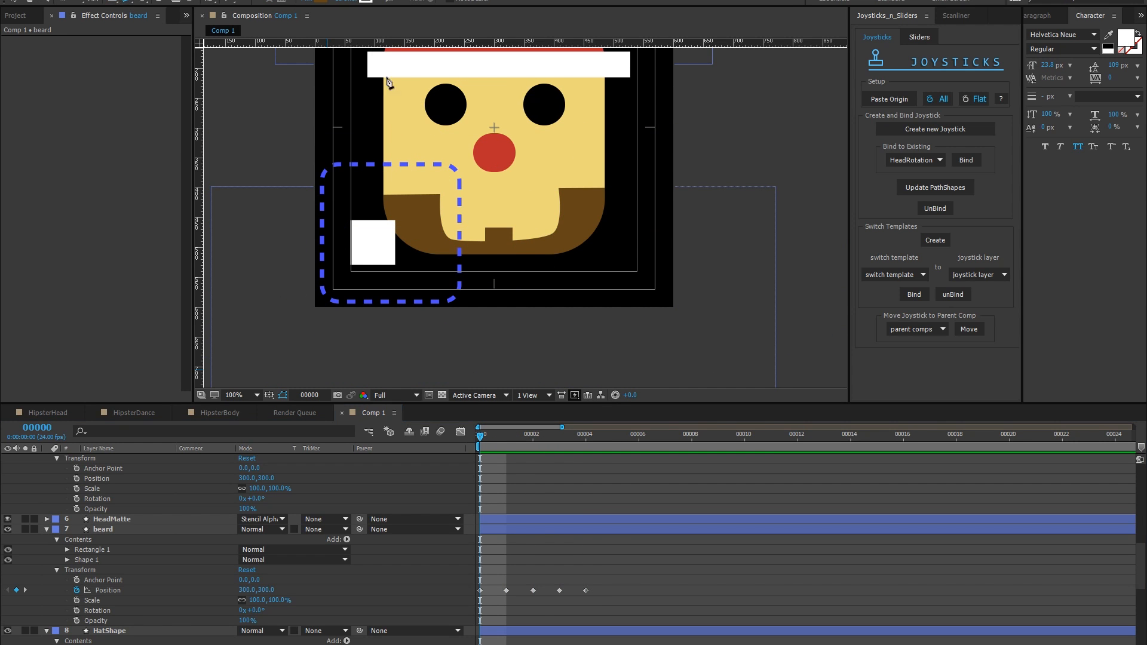
click(465, 198)
drag(497, 196, 506, 201)
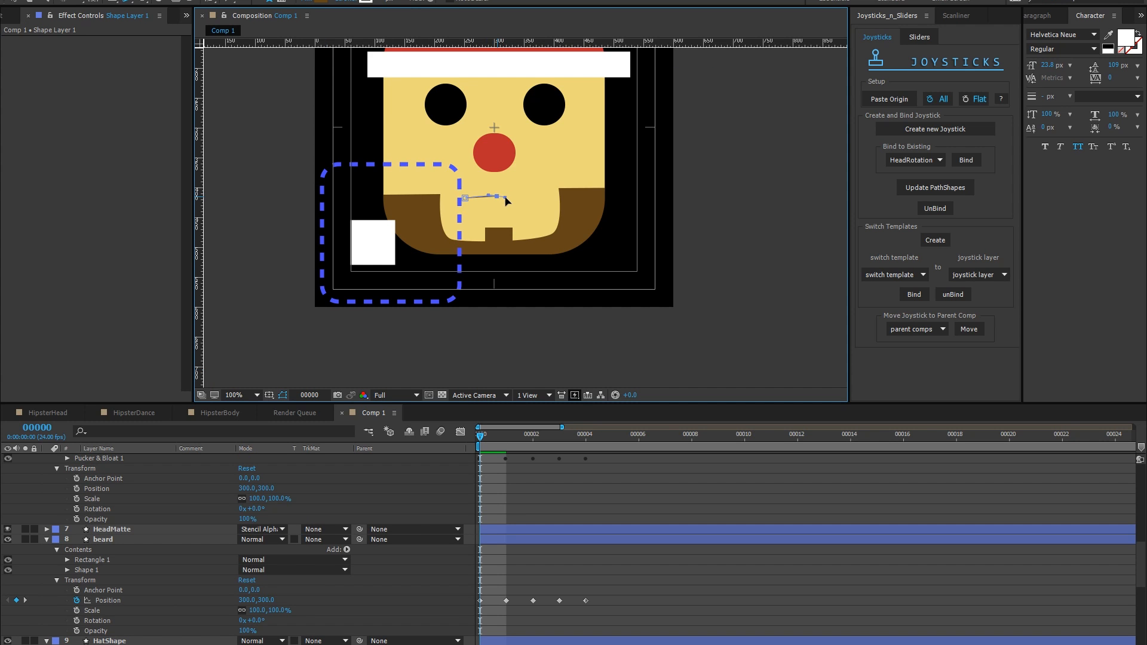
drag(532, 202, 539, 204)
drag(381, 1, 386, 1)
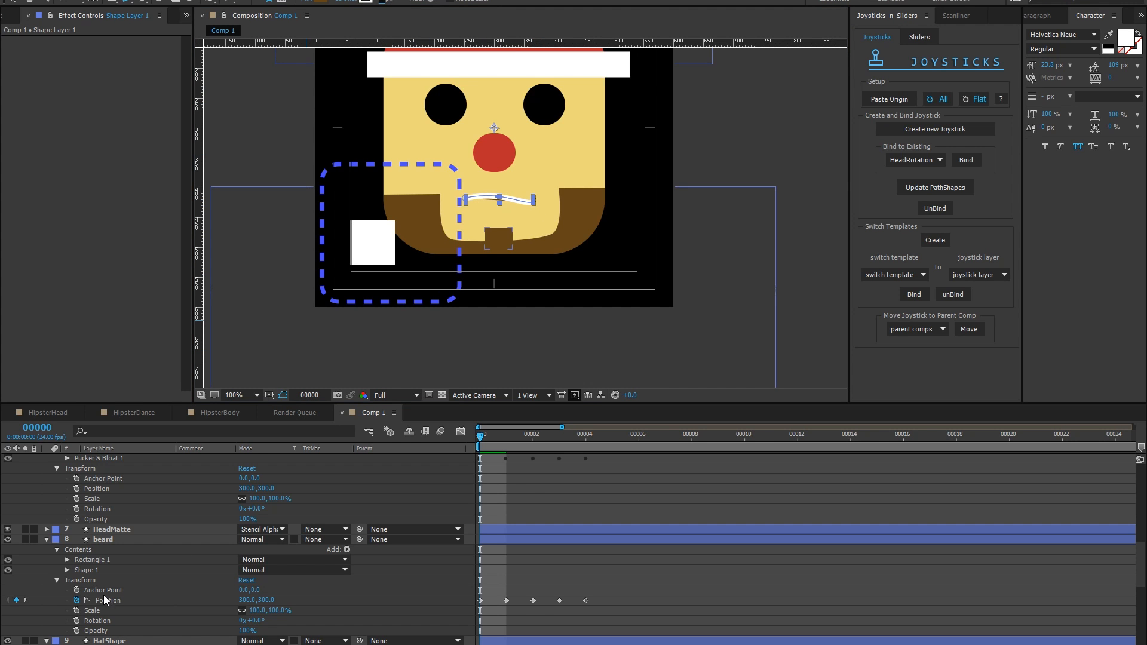
- Rename the mouth line's layer as Mouth and move it between HeadMatte and beard
scroll(105, 601, up, 10)
click(114, 459)
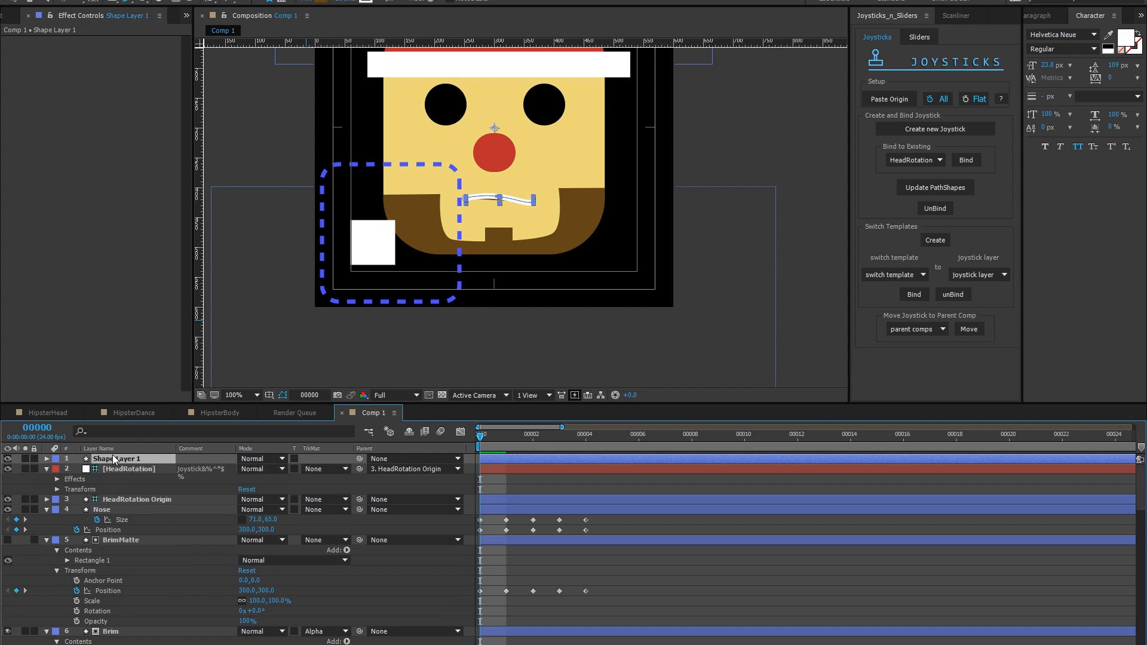
key(Return)
text(Mouth)
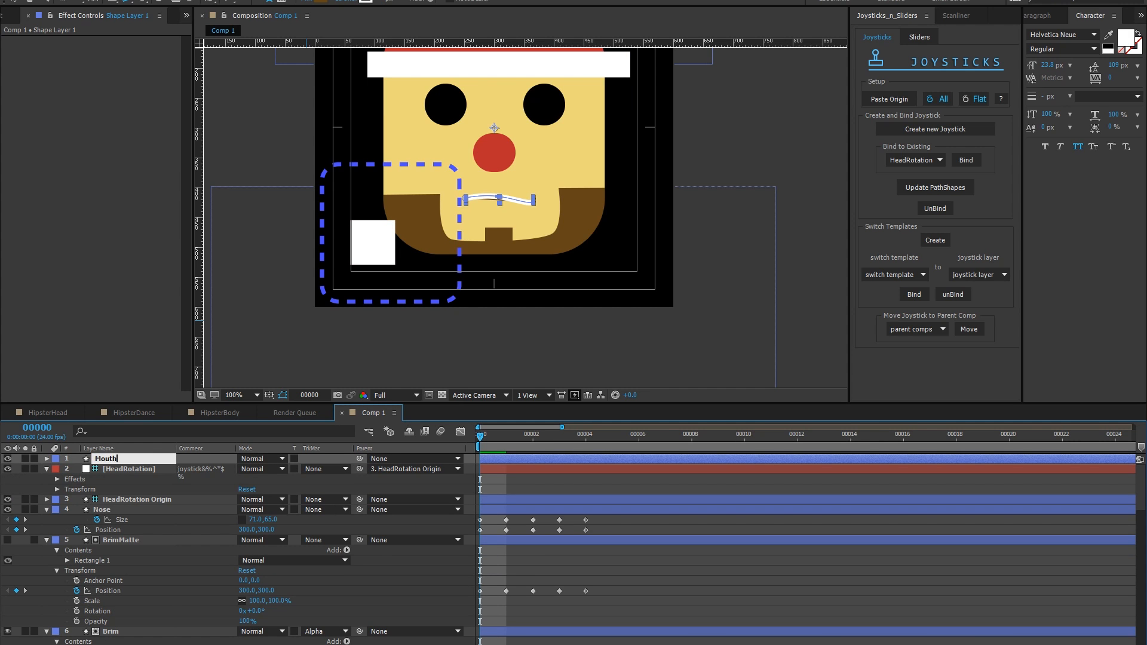
key(Return)
drag(108, 460, 105, 517)
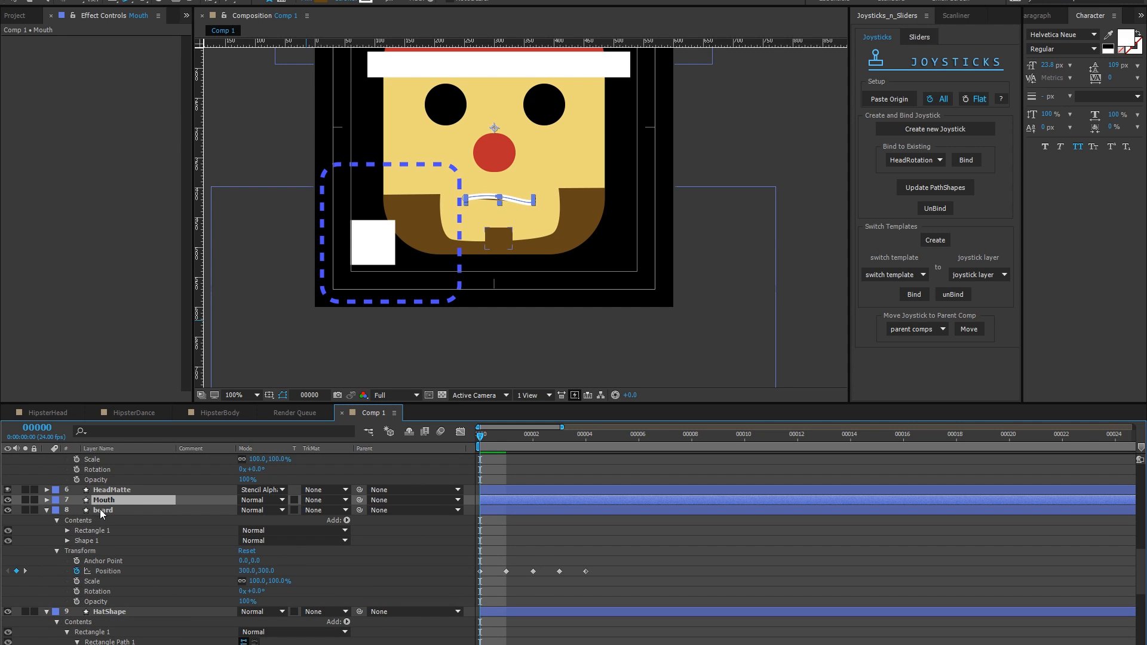
- Change the Mouth layer's stroke colour to black
click(46, 500)
click(58, 503)
click(42, 509)
click(57, 511)
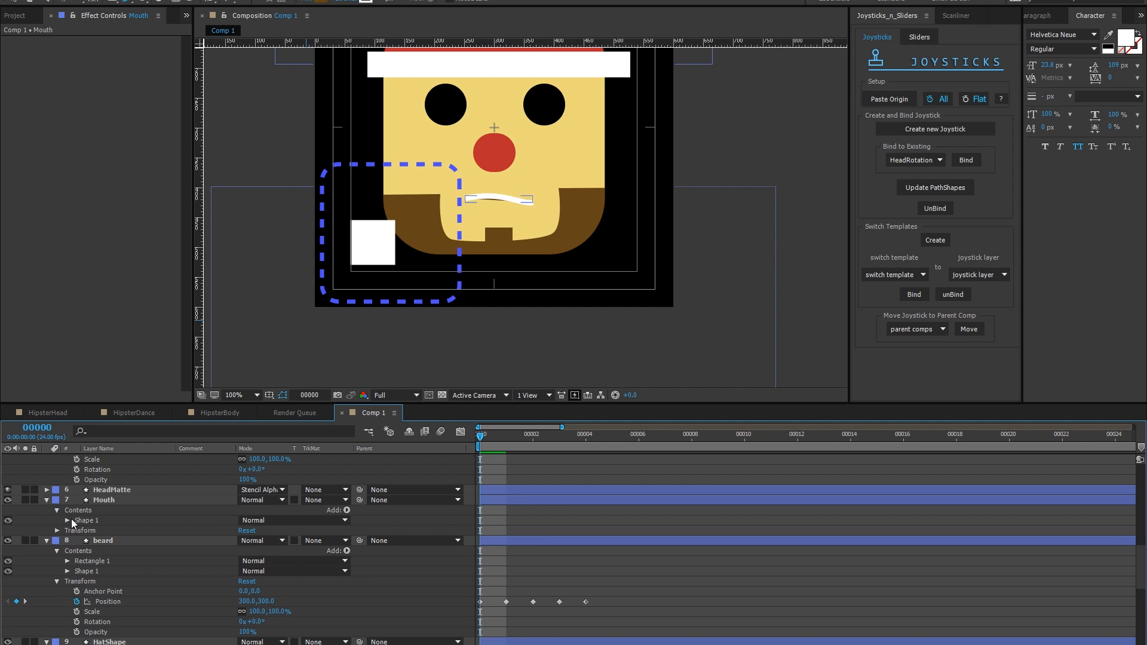
click(68, 521)
click(8, 551)
click(77, 541)
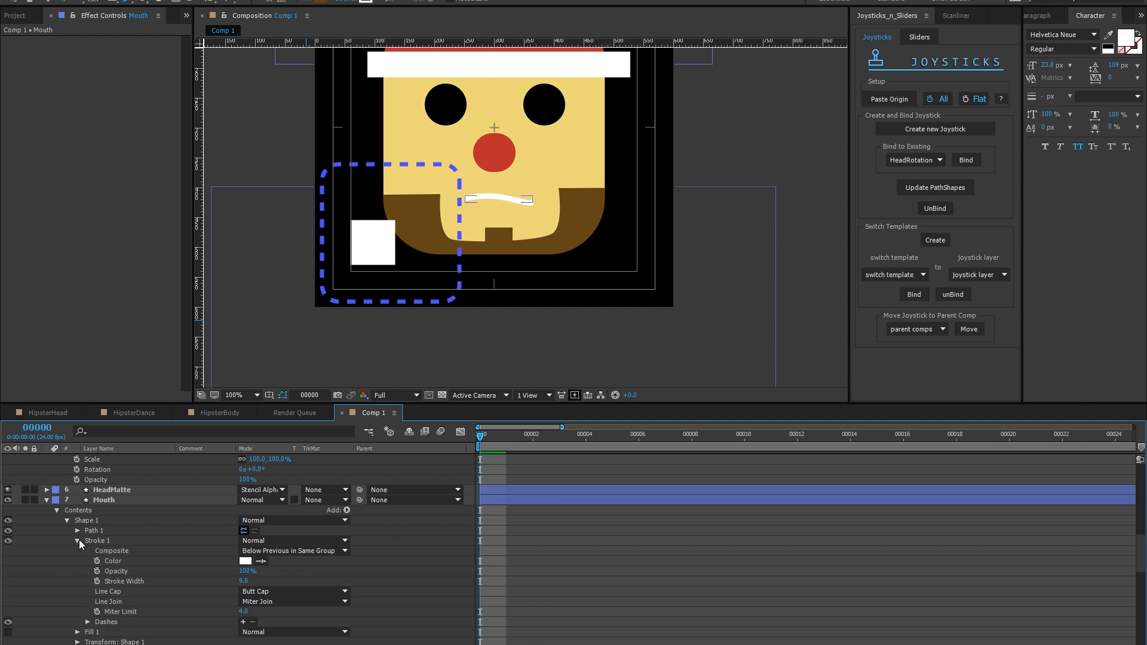
click(246, 560)
click(823, 496)
click(1037, 360)
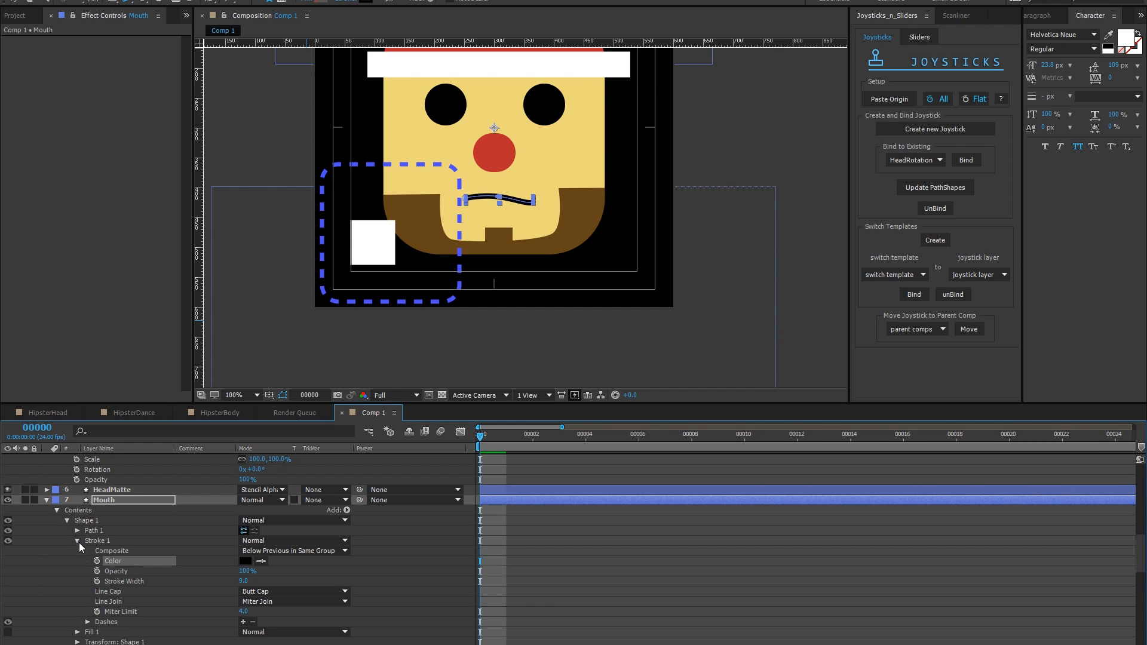
- Give the mouth's stroke a Round Cap and set its width to 11 px
click(287, 591)
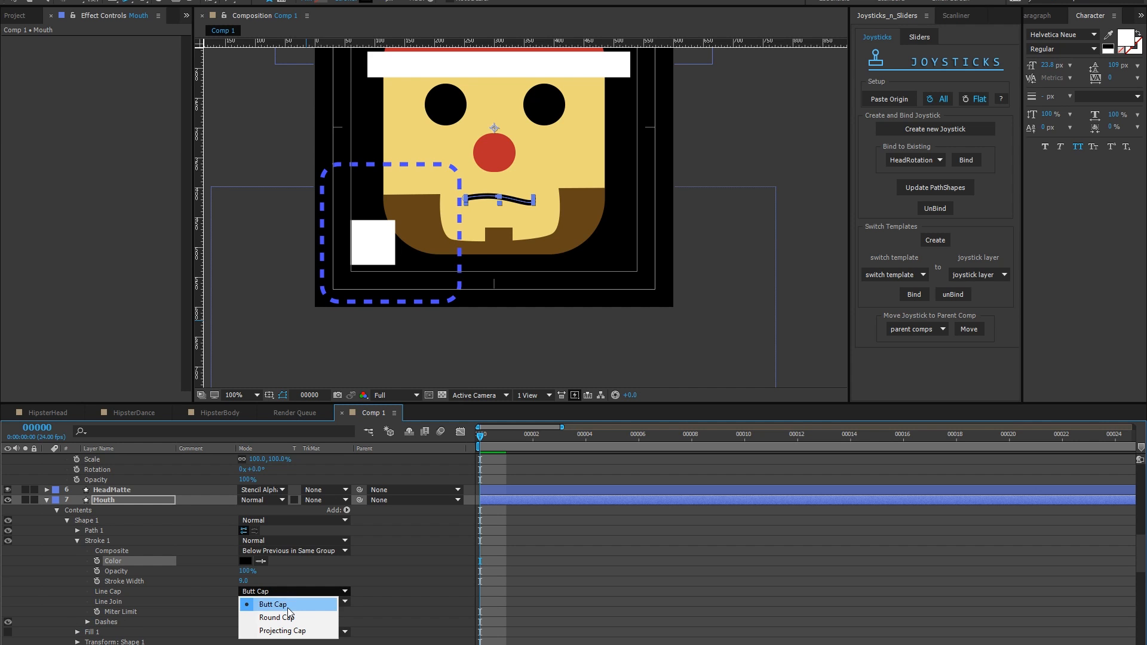
click(288, 617)
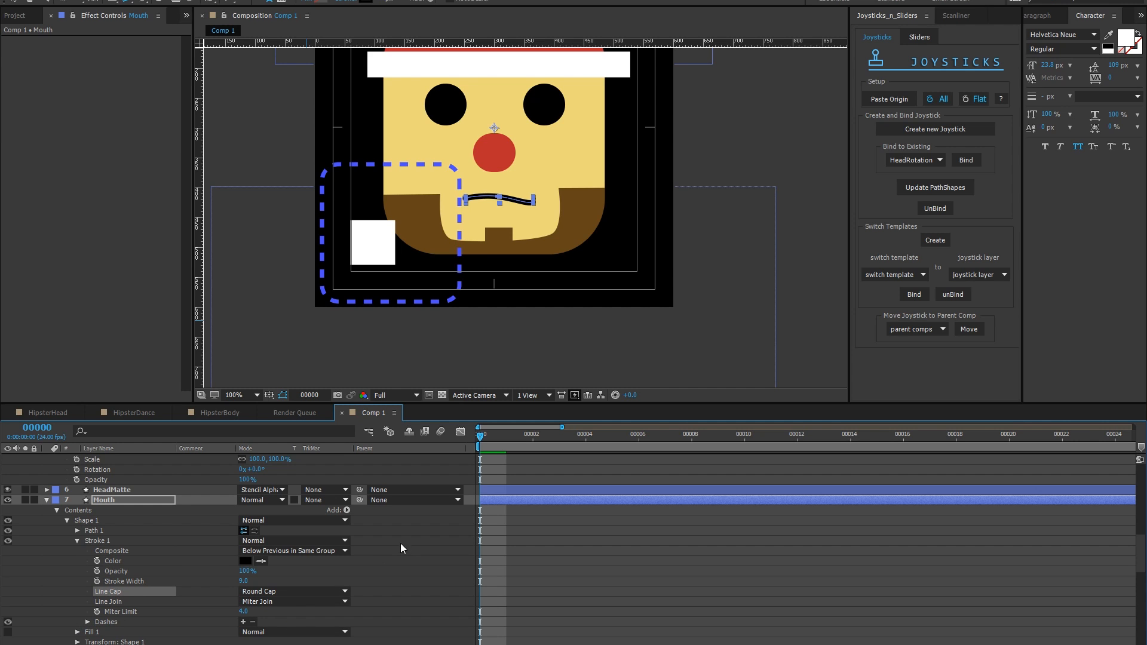
click(567, 545)
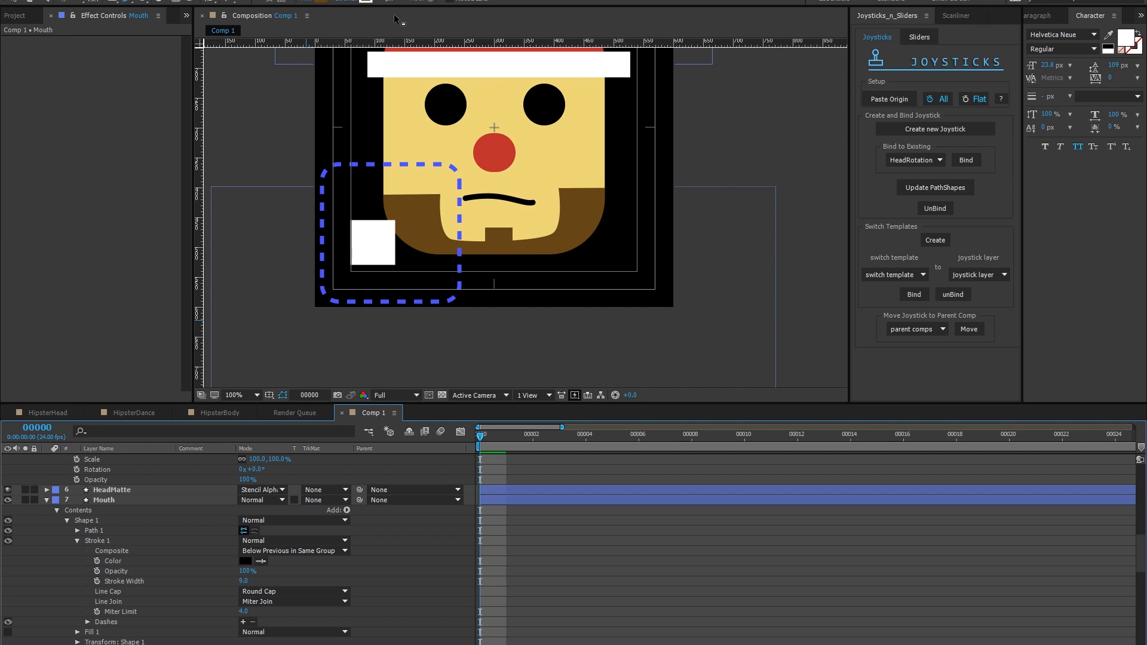
click(99, 499)
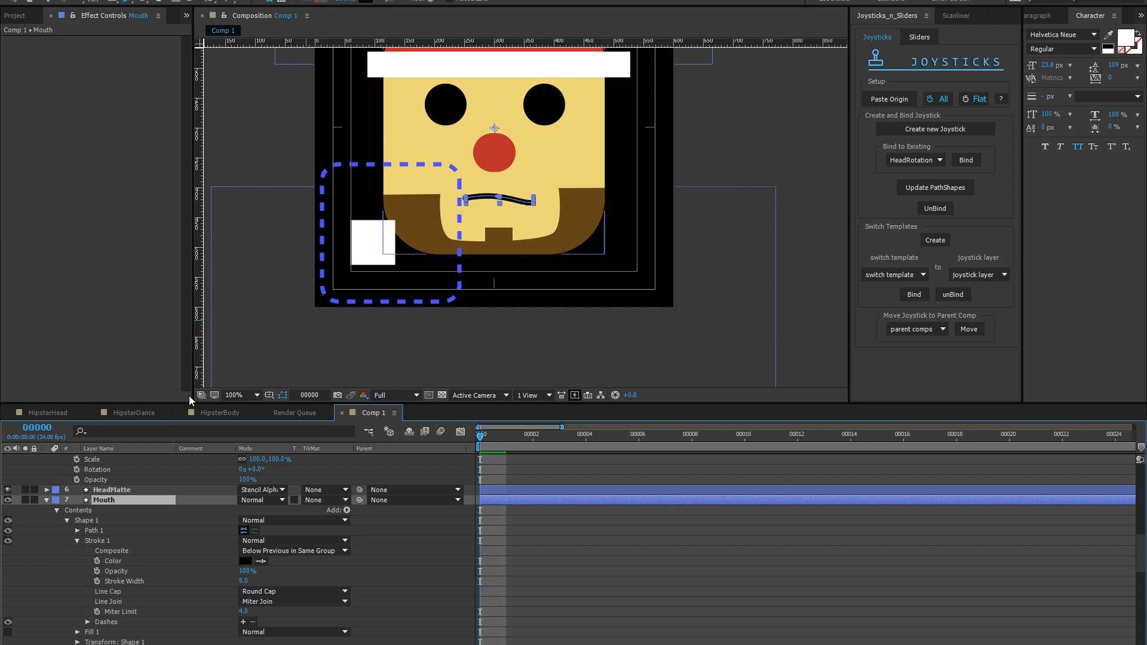
drag(383, 2, 384, 2)
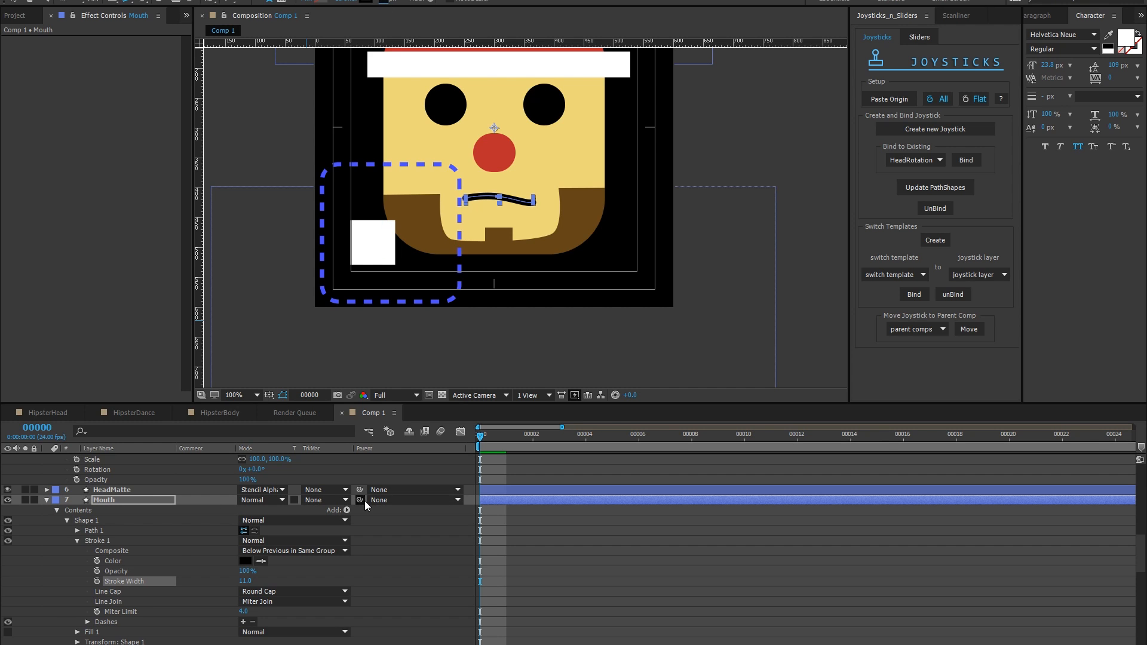
- Parent the Mouth layer to the beard layer and check how it follows at frame 2, briefly using the transparency grid
scroll(361, 501, down, 1)
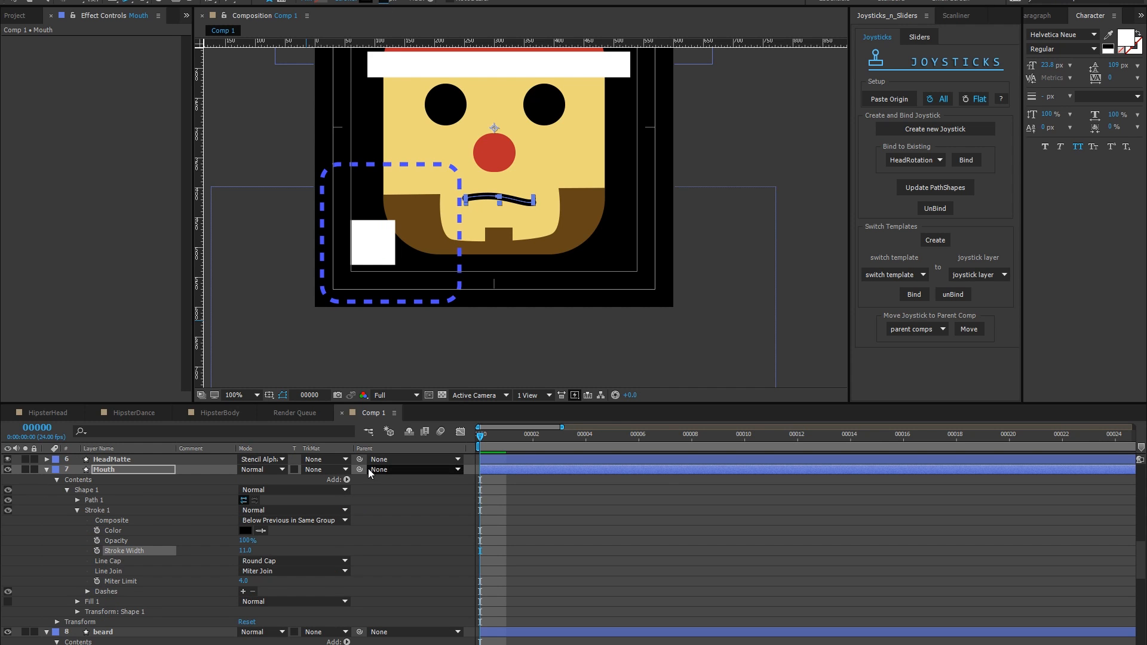
drag(360, 470, 103, 632)
drag(482, 436, 533, 440)
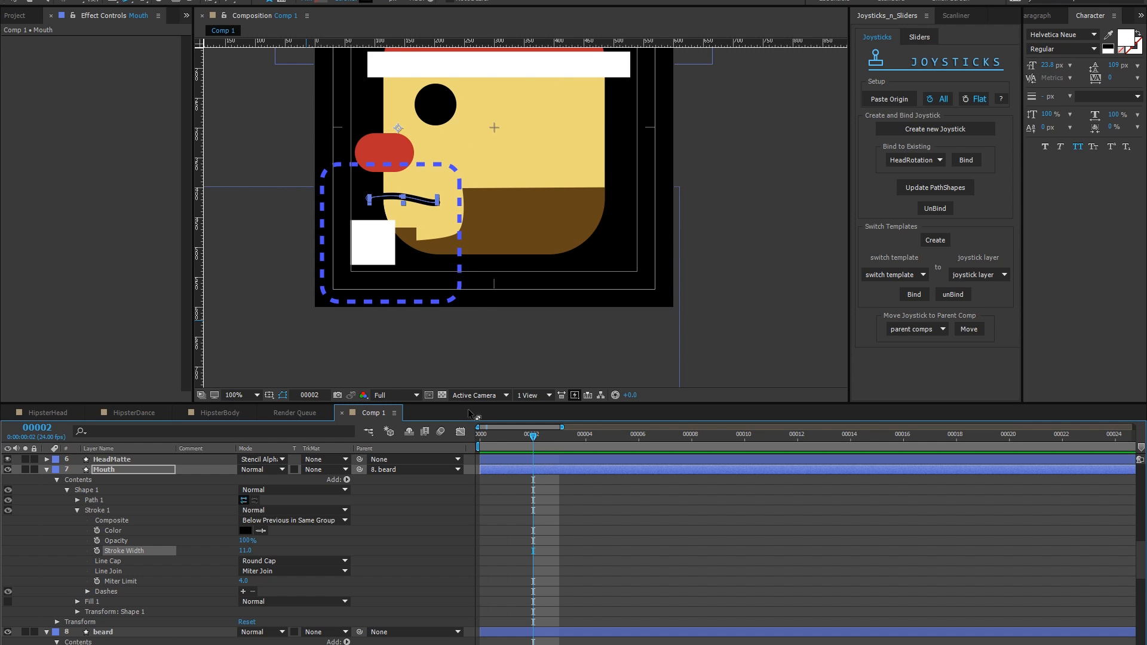
click(442, 395)
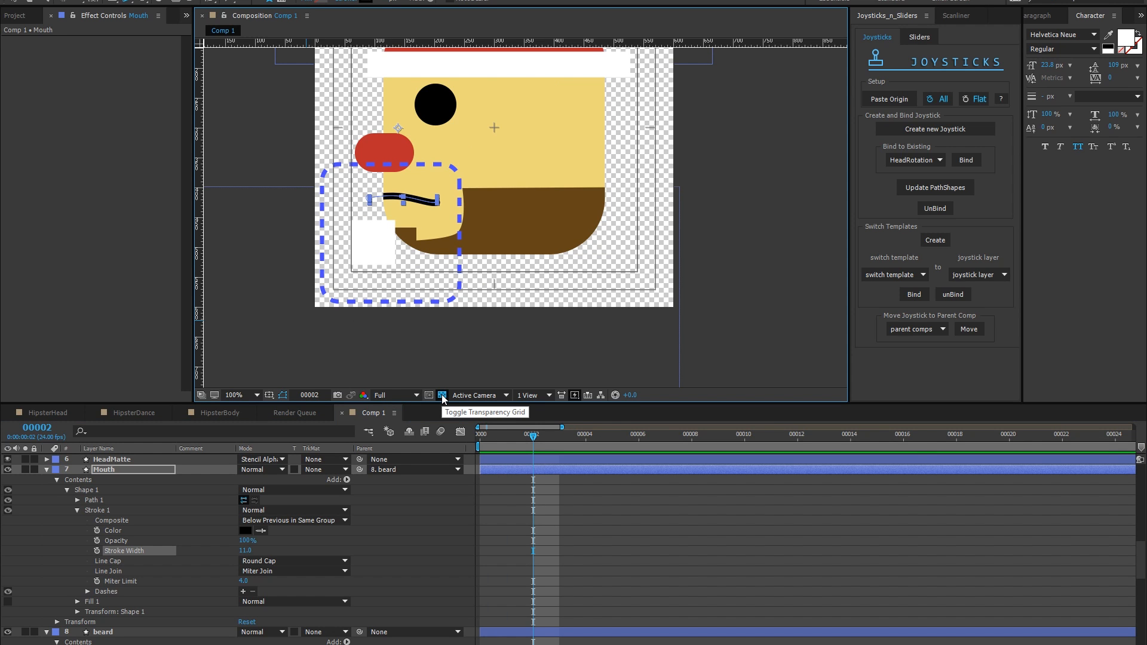
click(442, 396)
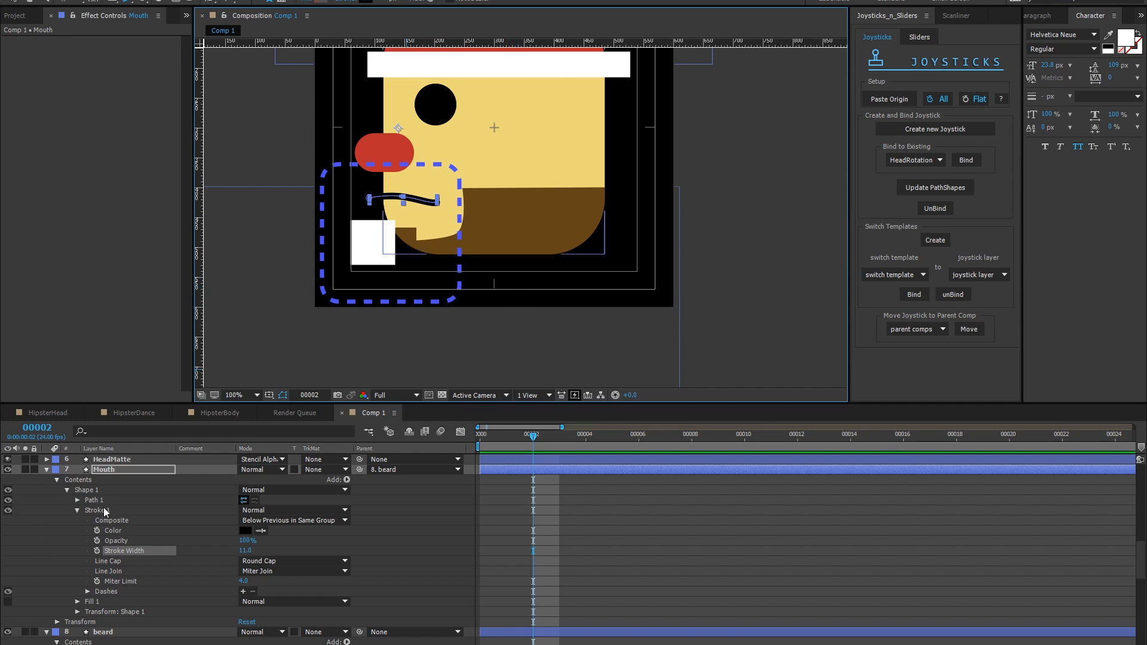
- Select all layers and bind them to the existing HeadRotation joystick
click(15, 1)
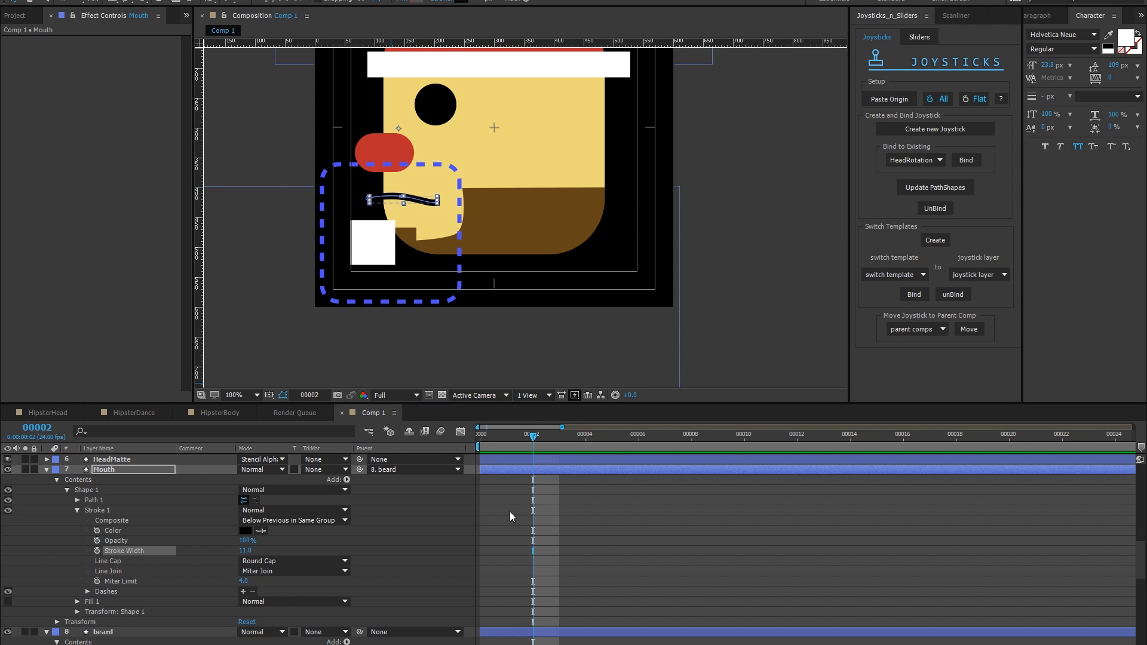
key(ctrl+a)
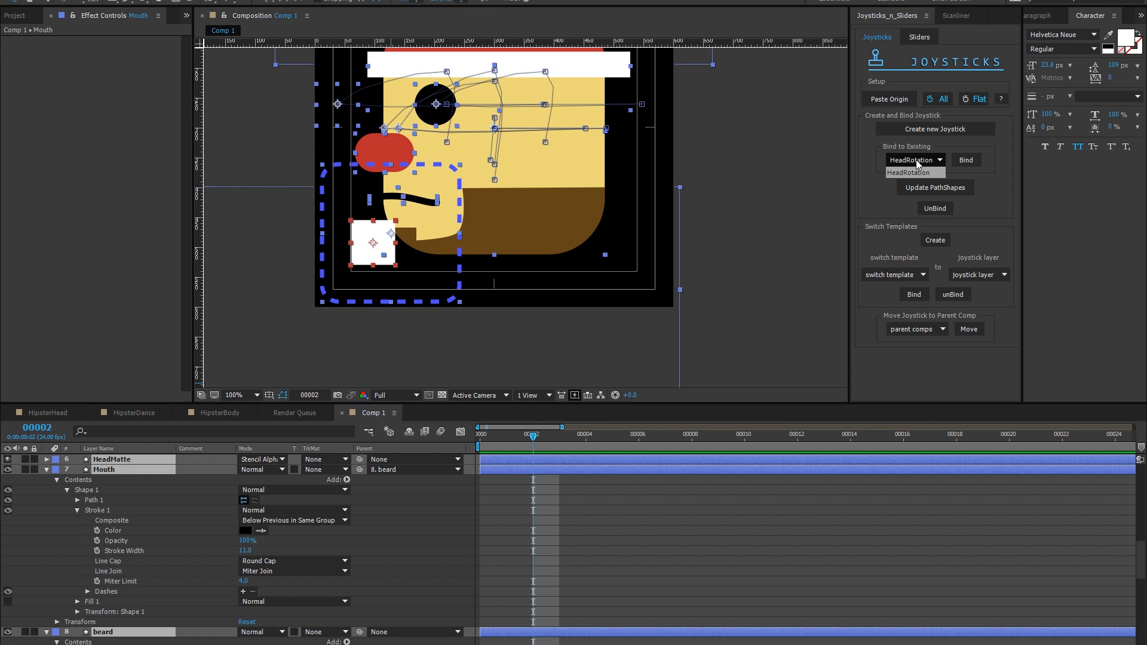
click(966, 160)
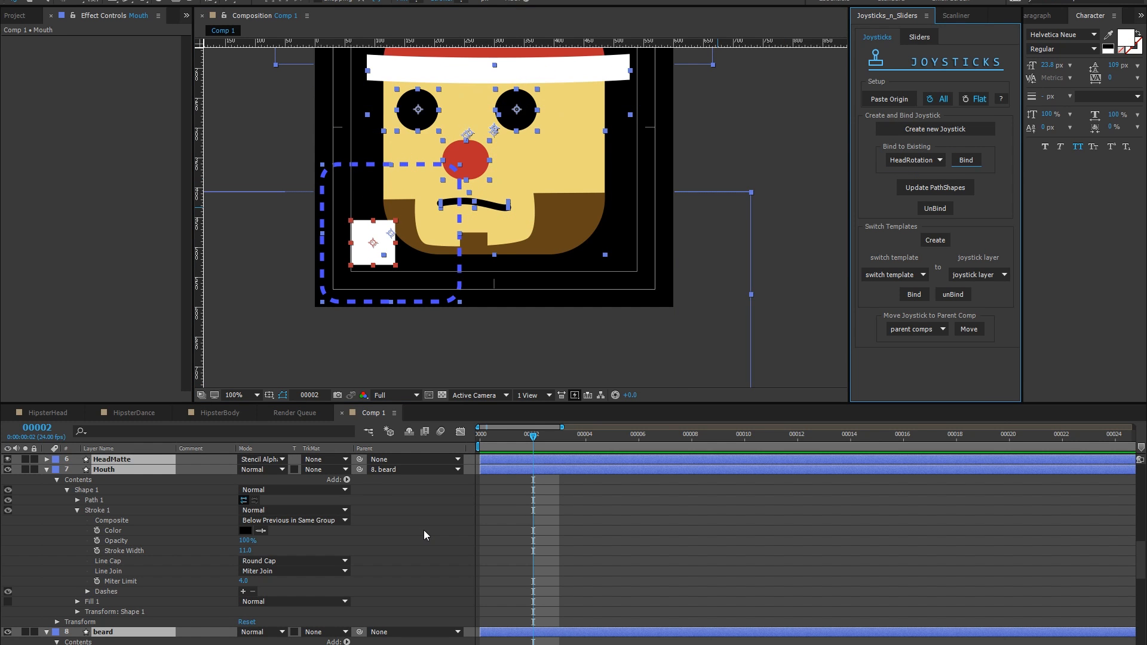
- Test the rig by moving the HeadRotation controller in several directions while viewing the whole head
click(375, 248)
drag(375, 248, 412, 222)
scroll(407, 145, down, 1)
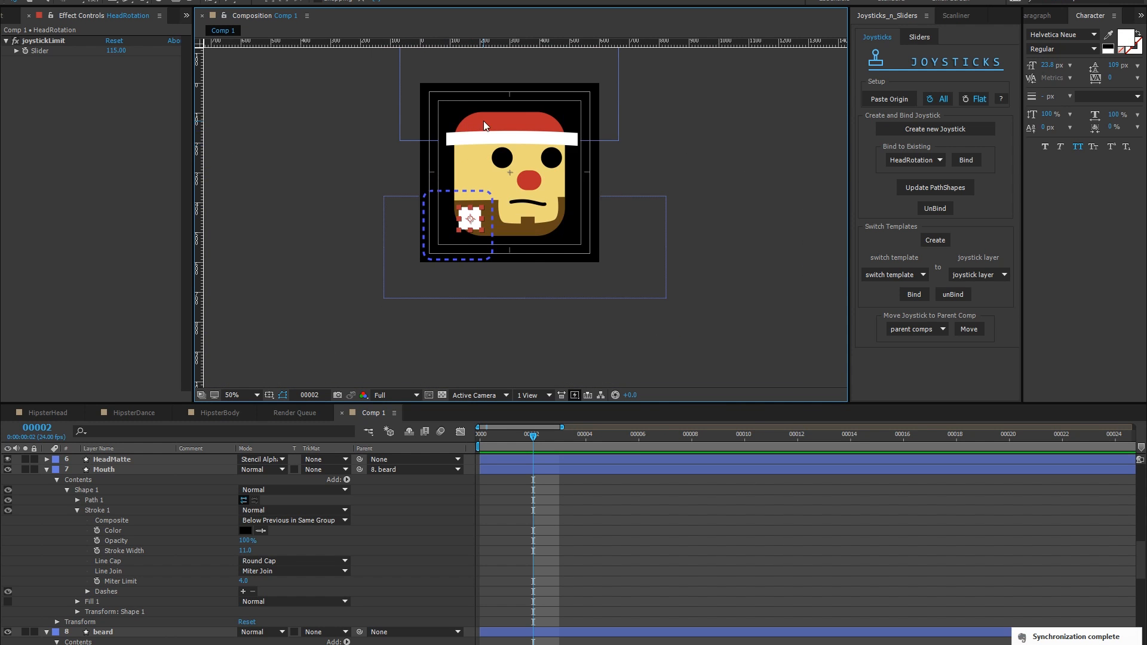
drag(535, 144, 513, 186)
drag(443, 261, 432, 294)
drag(431, 240, 431, 270)
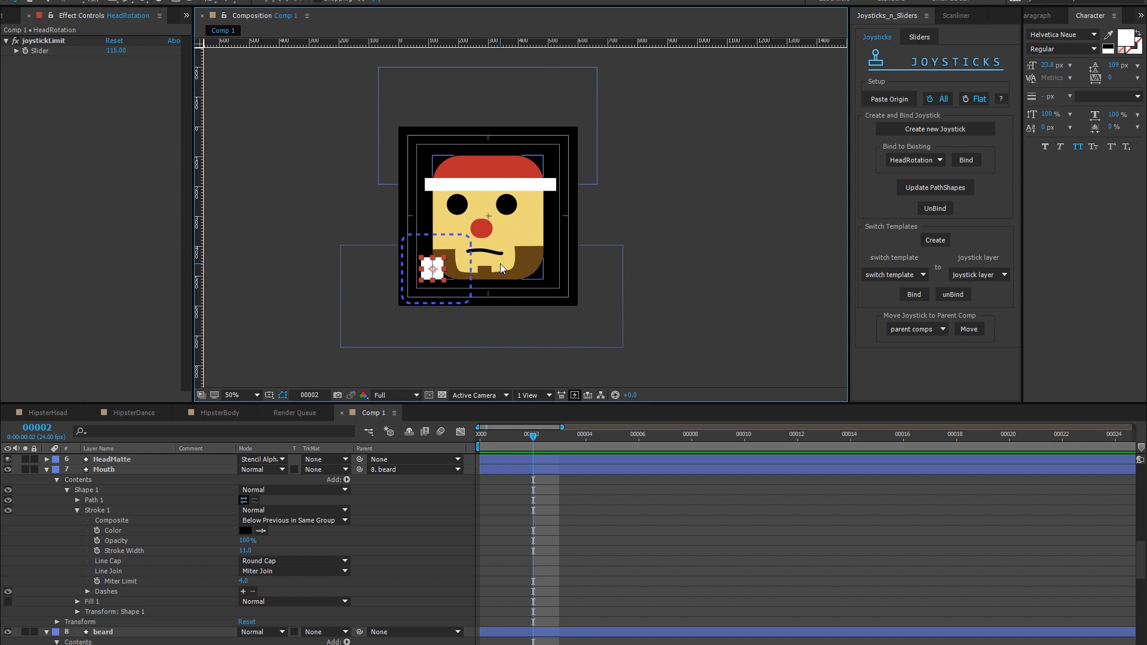
drag(433, 270, 455, 303)
drag(472, 247, 431, 245)
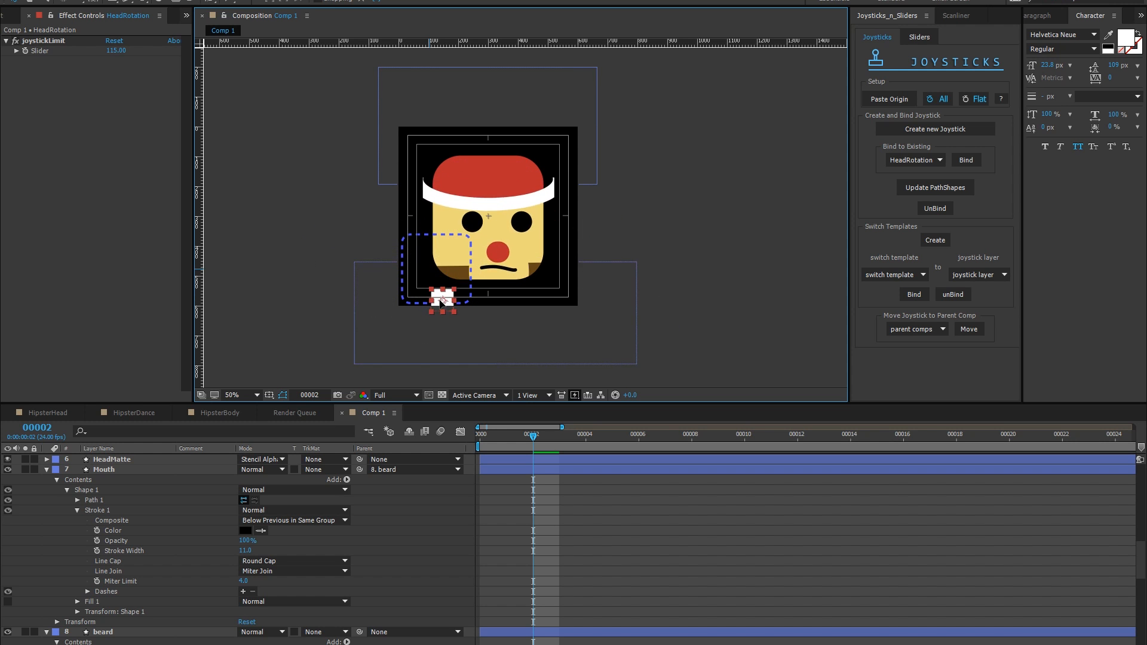
drag(466, 266, 444, 300)
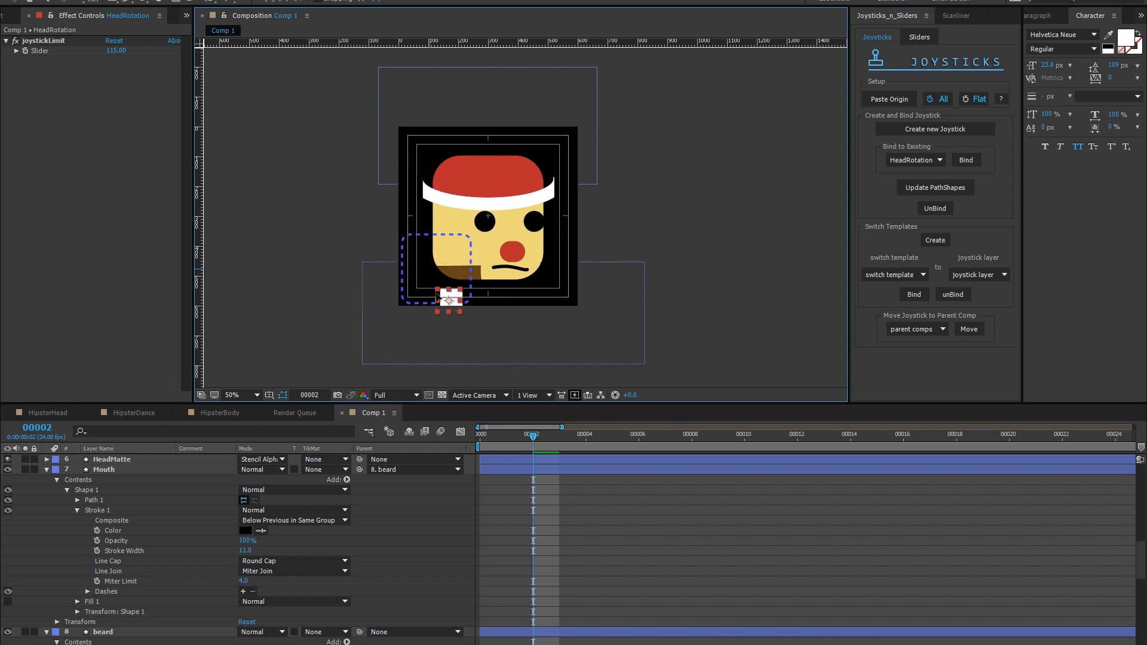
drag(456, 285, 415, 273)
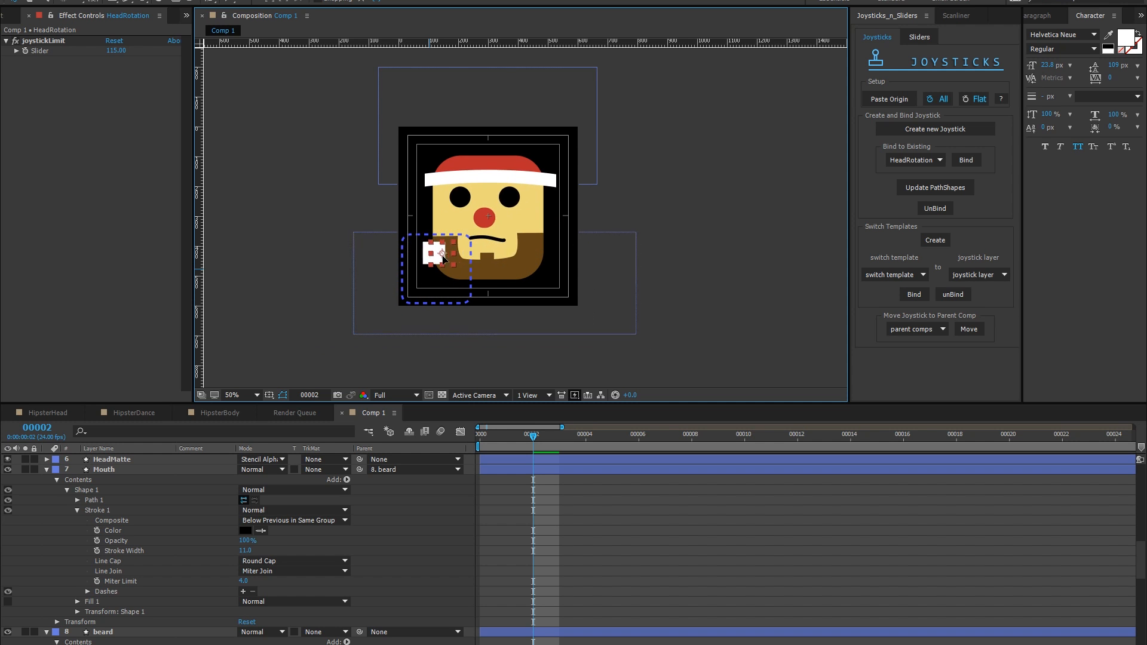